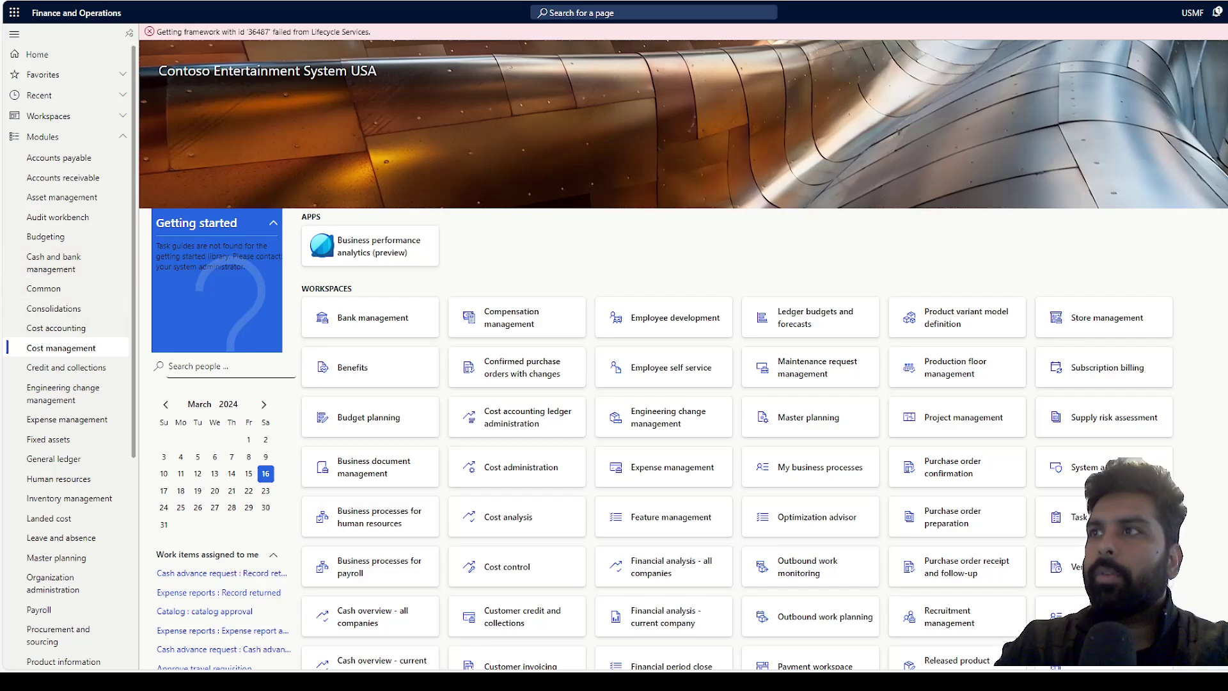
Step: Open Inventory value report storage in Cost management's inquiries and reports and start a new report run
left_click(80, 349)
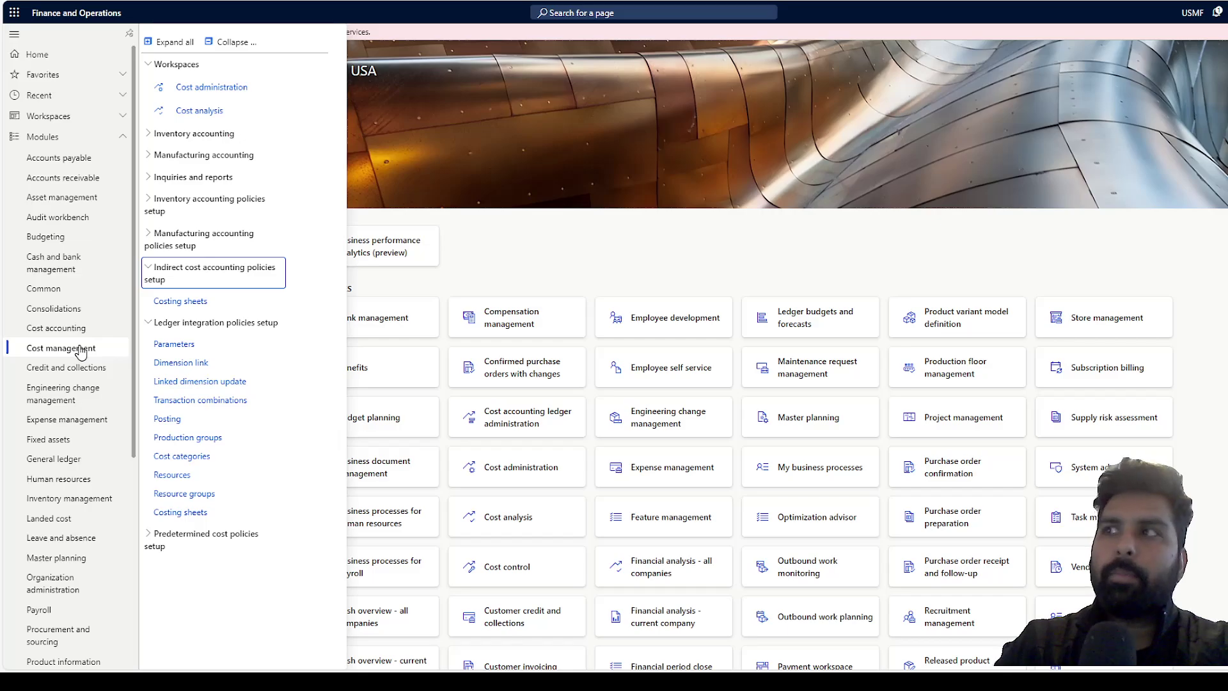
left_click(200, 181)
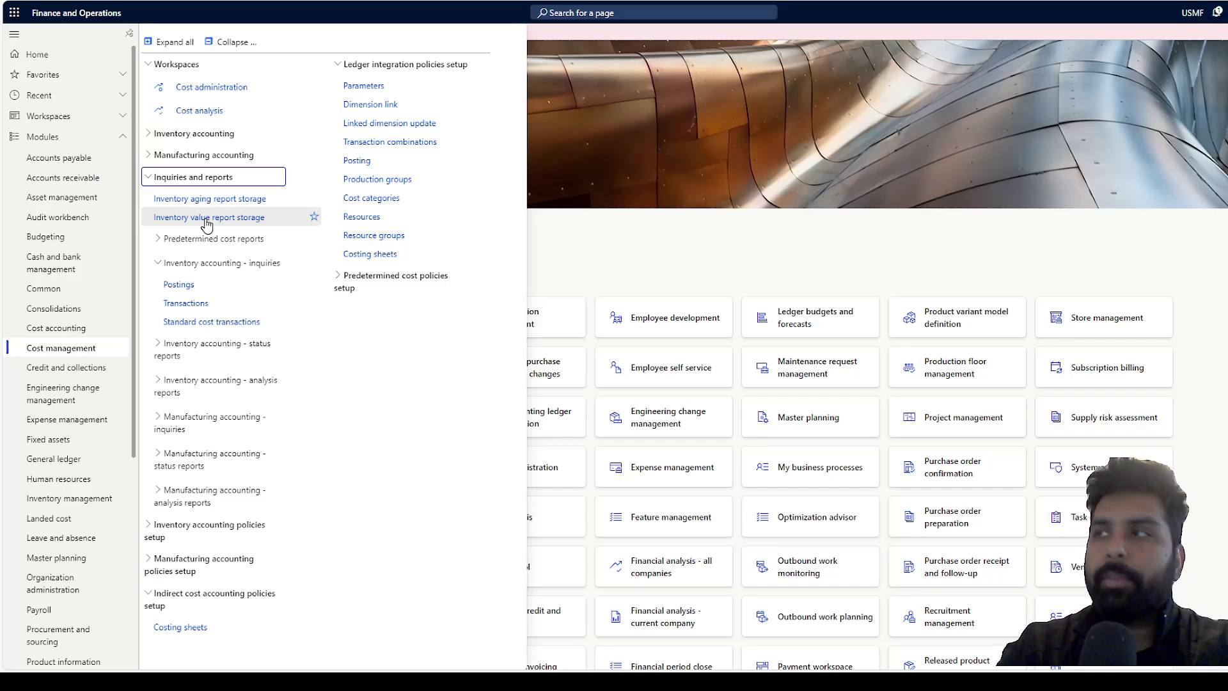
left_click(206, 220)
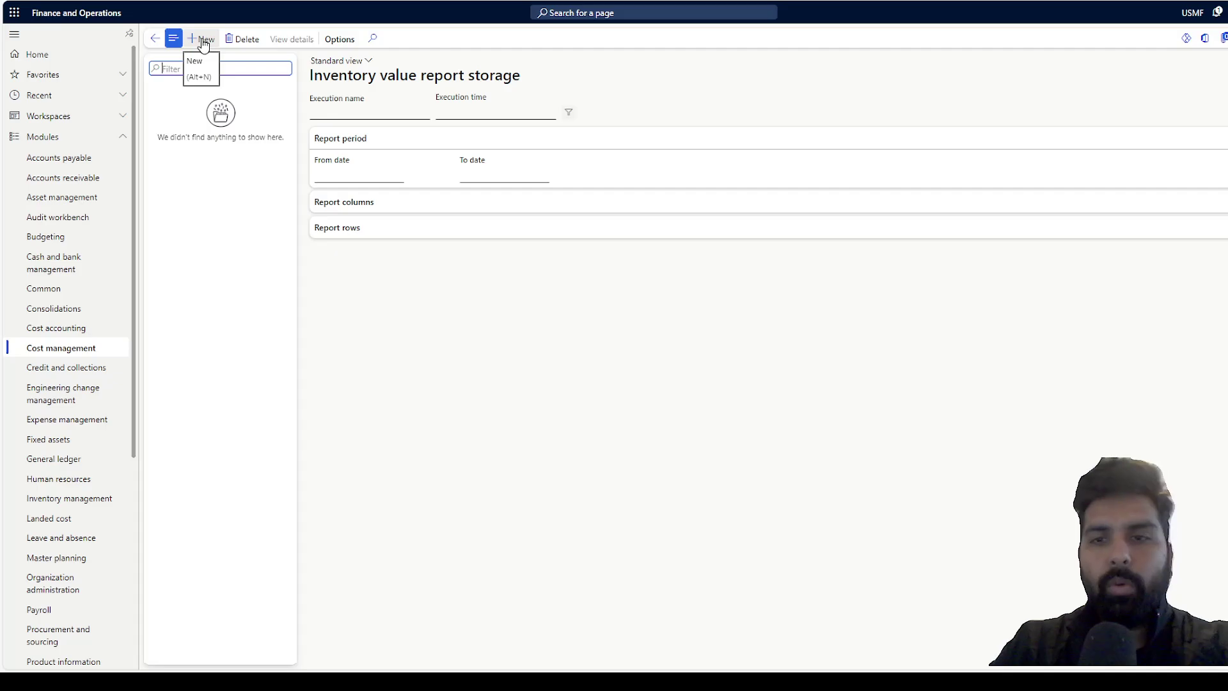
left_click(203, 40)
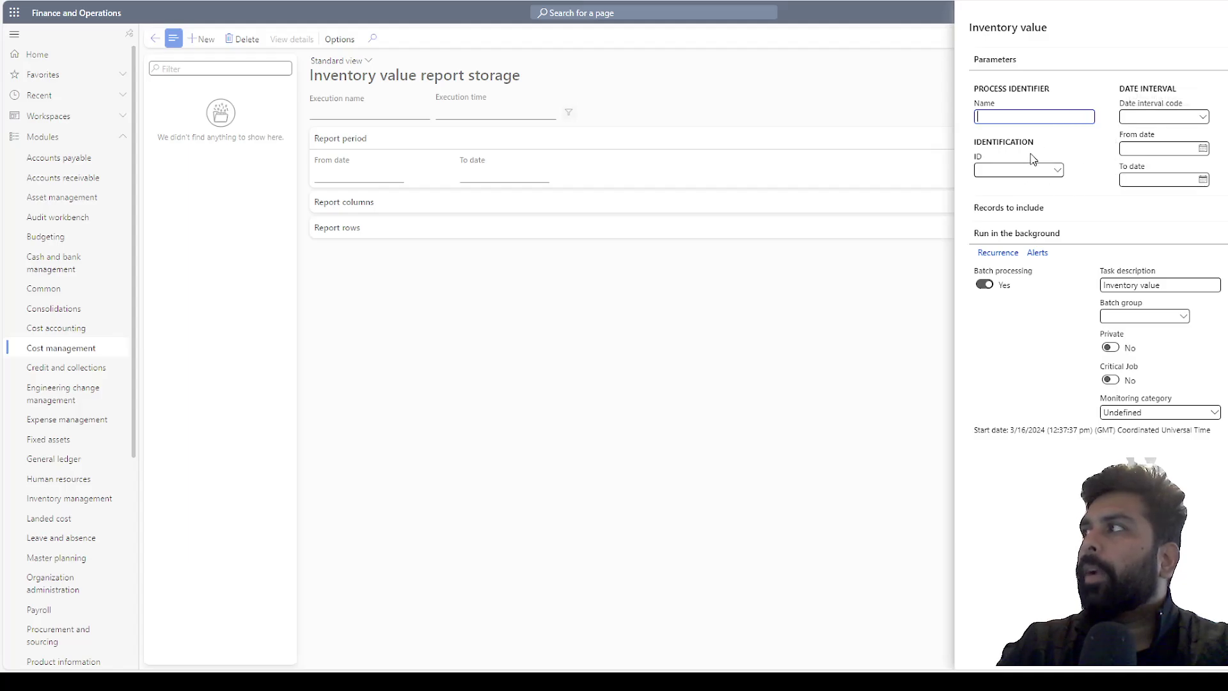
Step: Open the inventory value report definitions through the details of the report's ID field
left_click(1057, 170)
left_click(1057, 170)
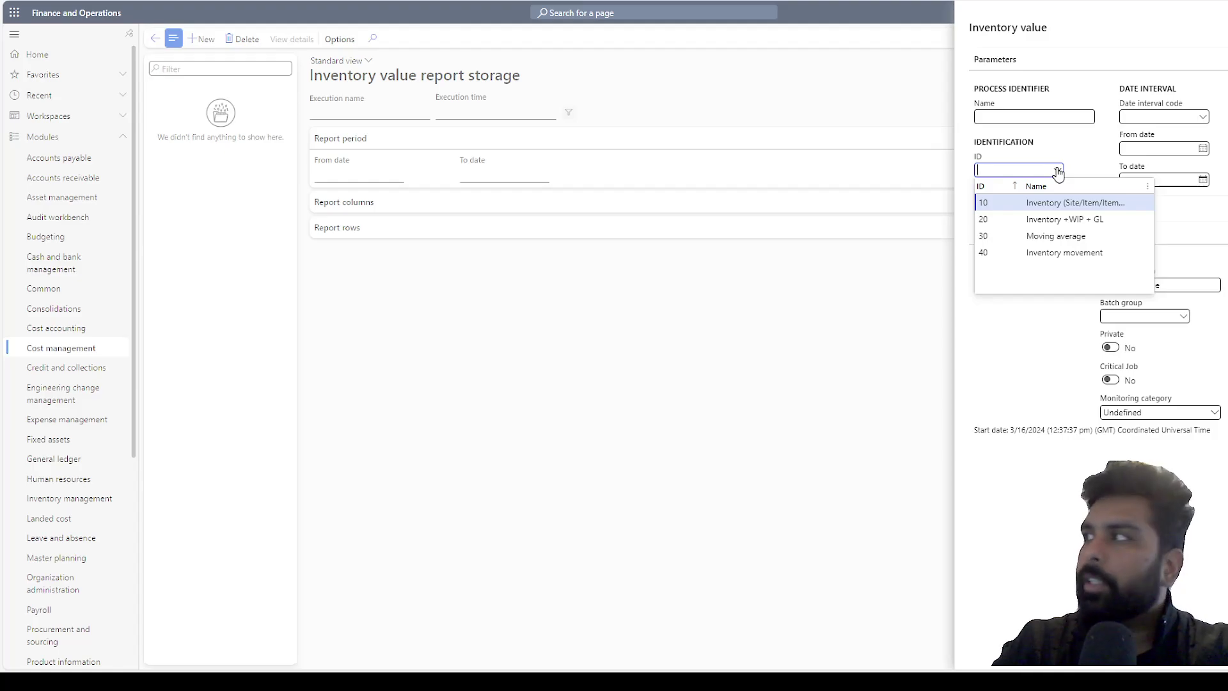
right_click(1059, 171)
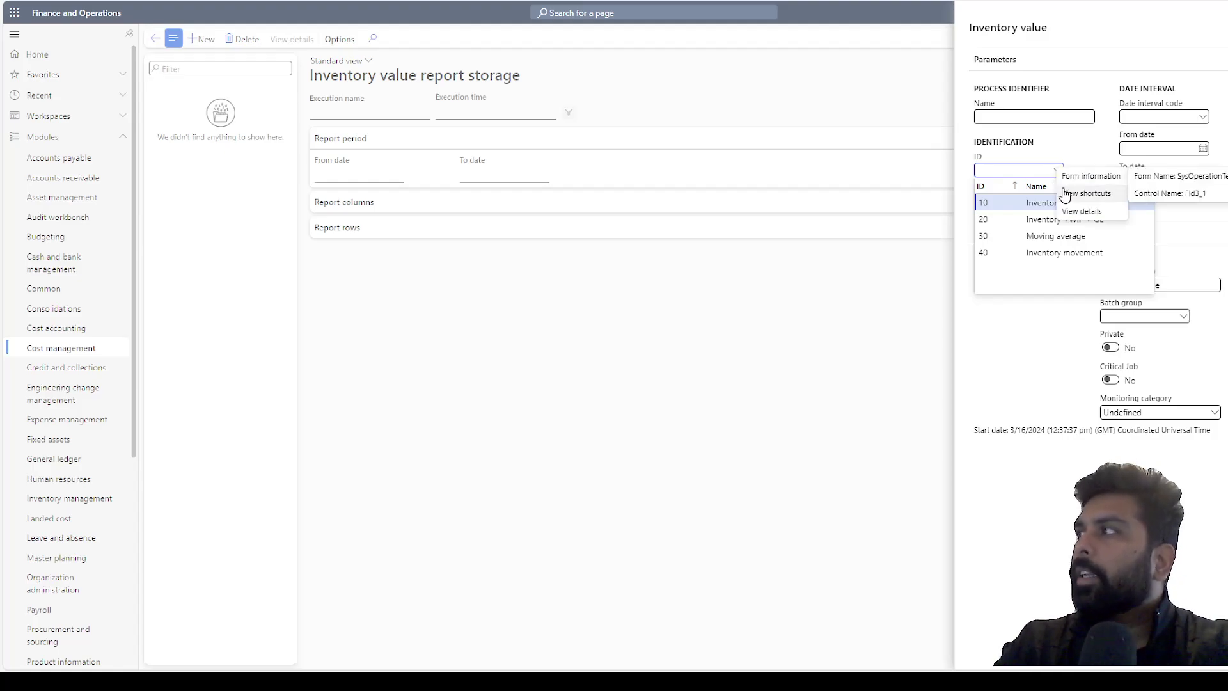
right_click(1056, 170)
left_click(1079, 213)
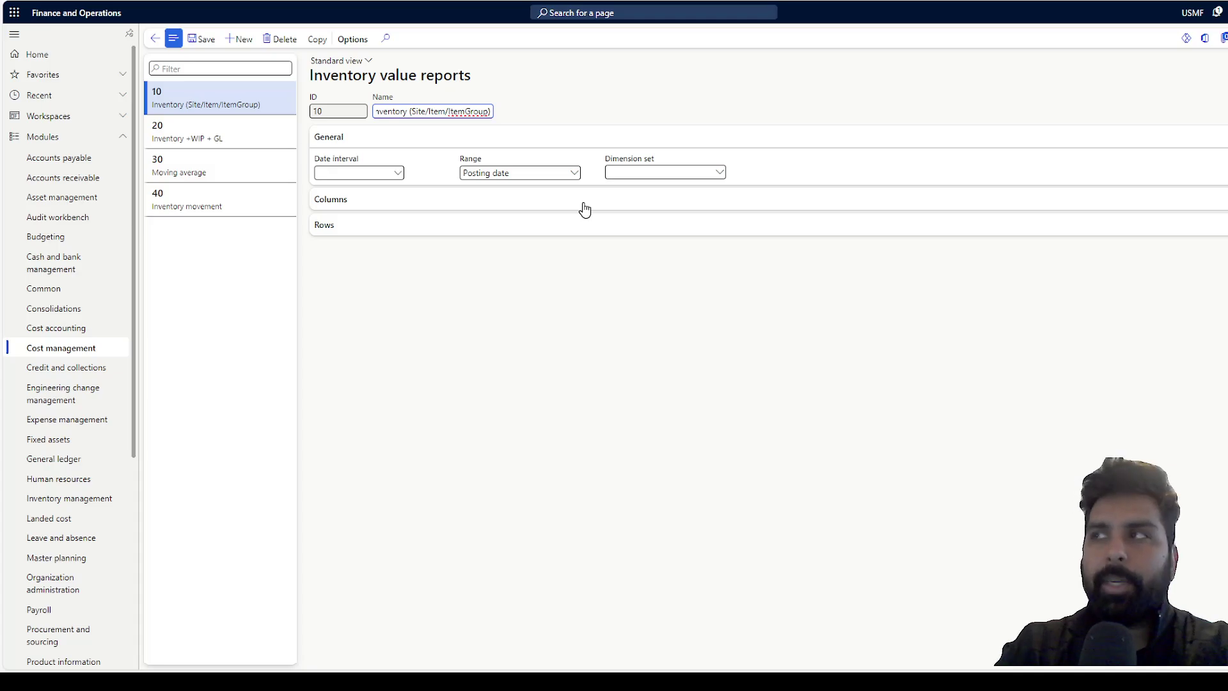
Step: Create and save a new inventory value report definition with ID 50 and the name "Transaction level"
left_click(241, 42)
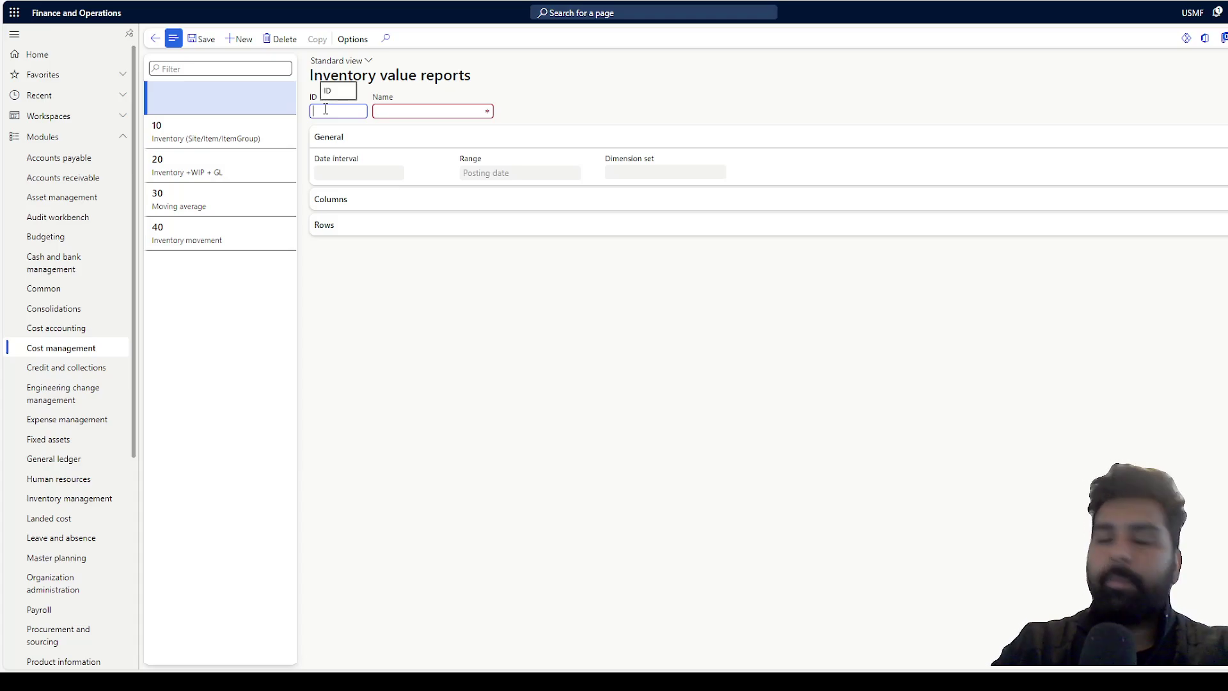
type("50")
key("Tab")
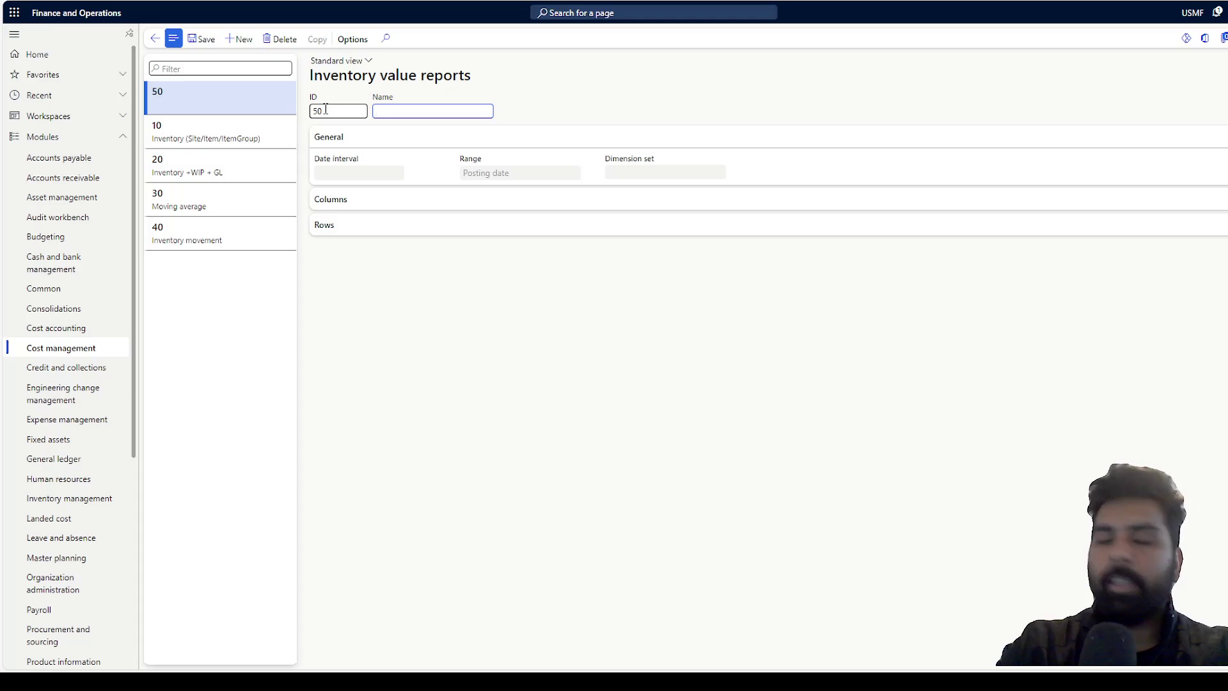
type("Transcati")
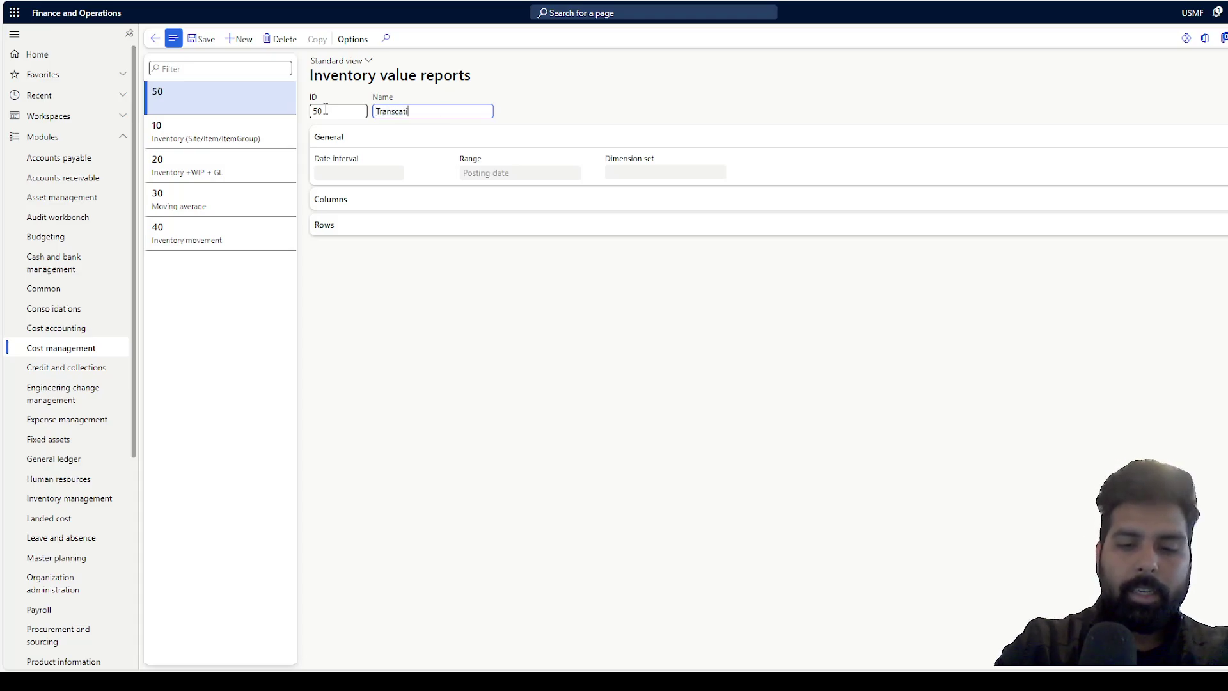
type("on level")
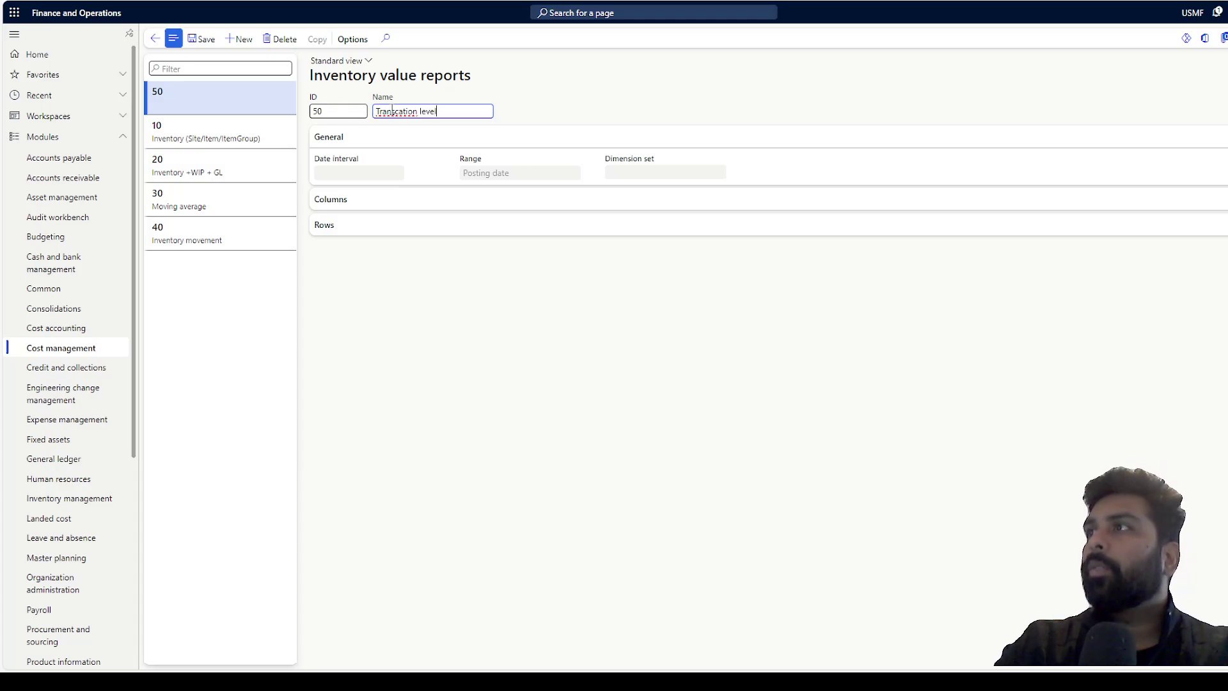
left_click(404, 122)
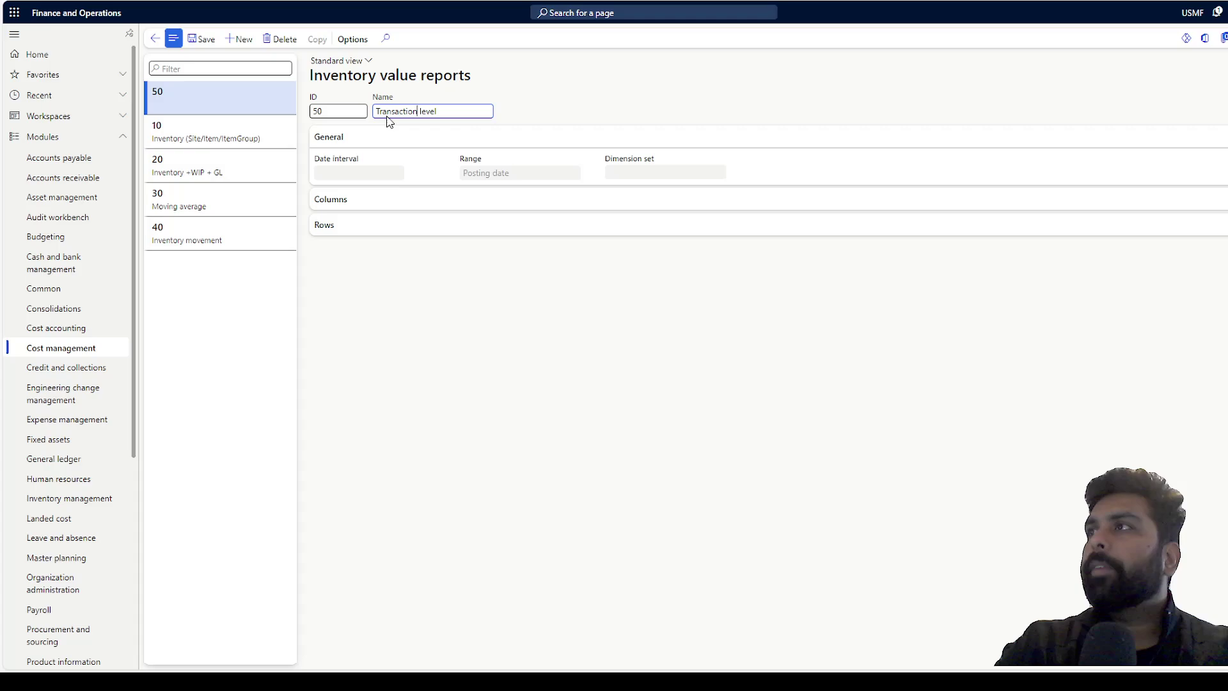
left_click(203, 42)
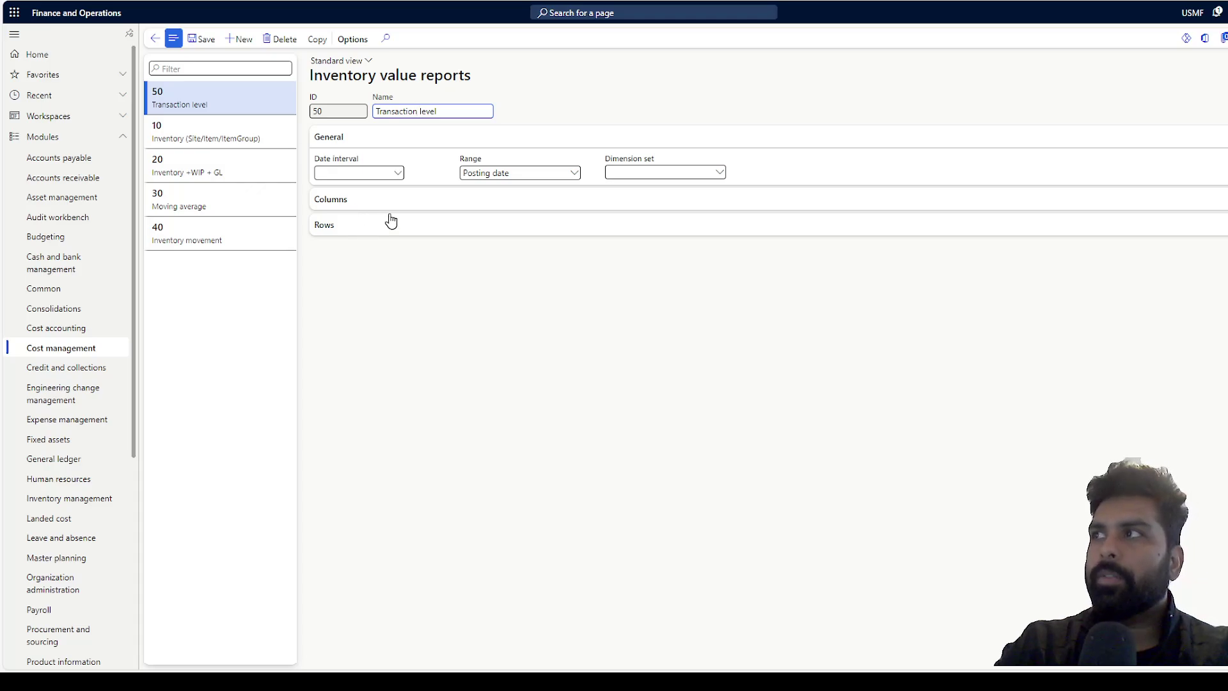
Step: Set the report's range to Posting date and its dimension set to Main Account, and save the record
left_click(574, 172)
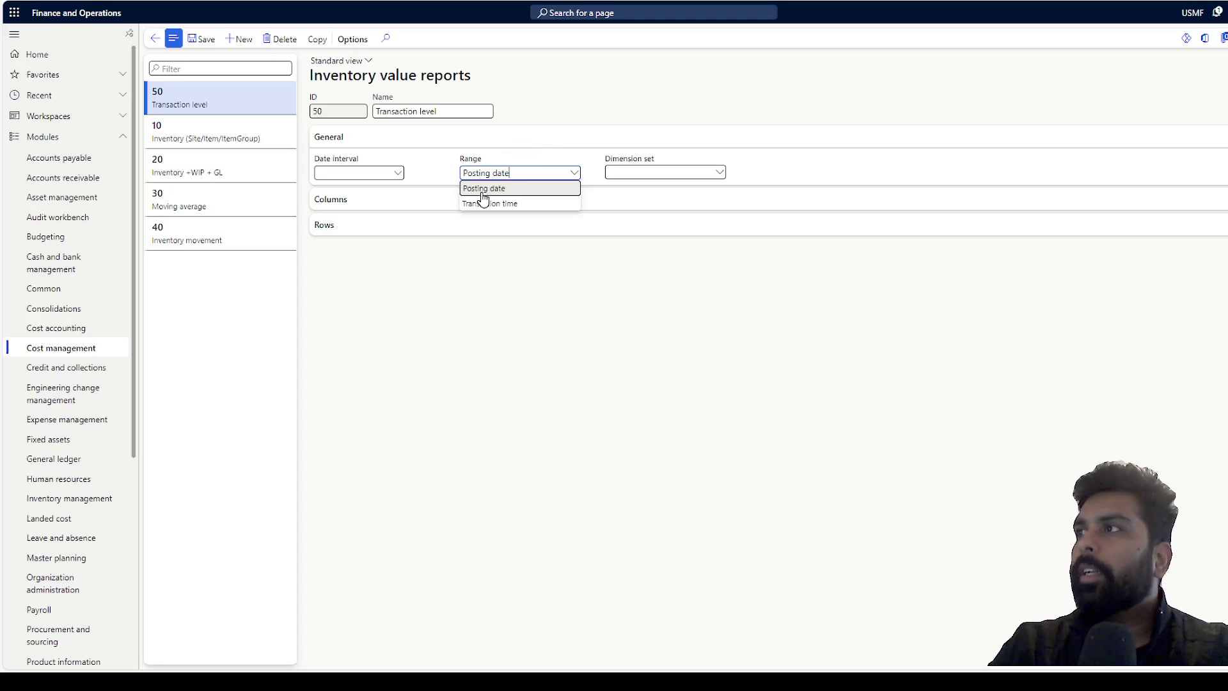
left_click(483, 190)
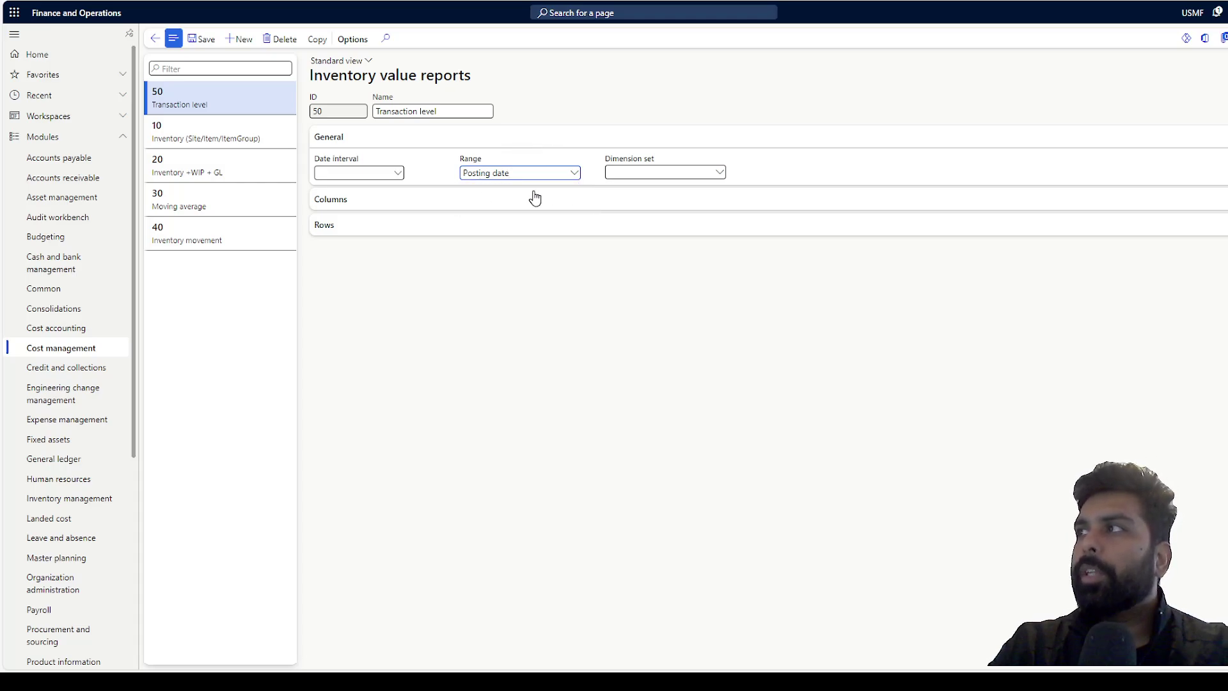
left_click(720, 173)
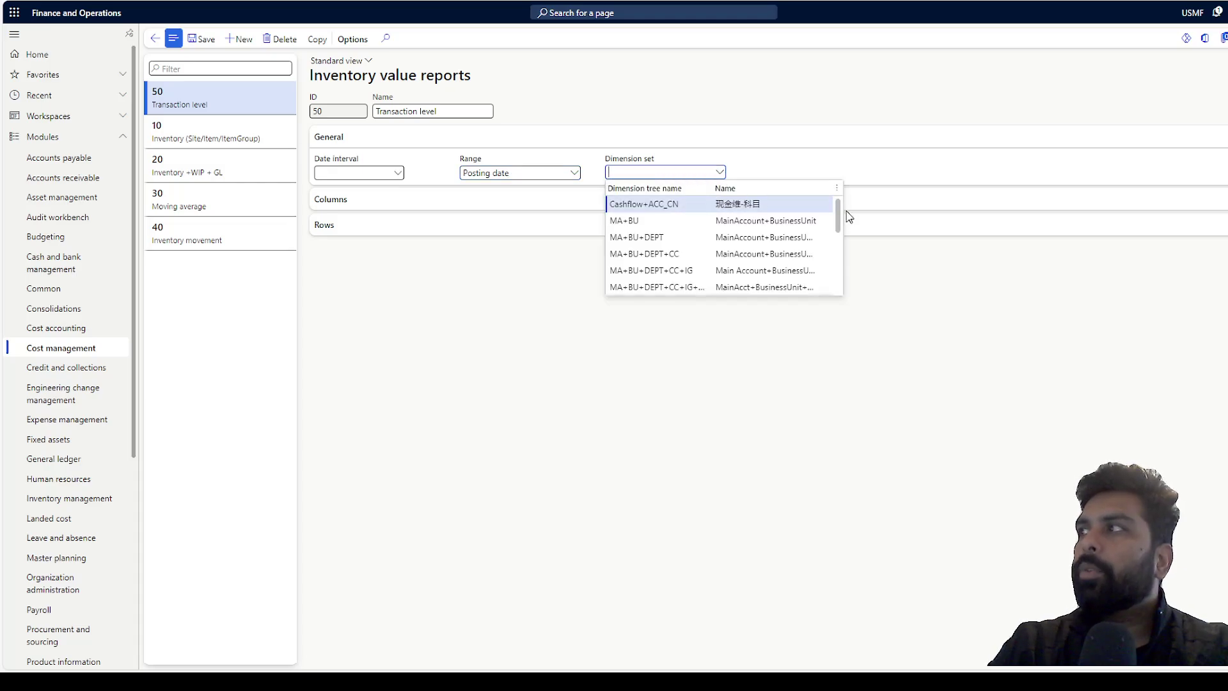
left_click_drag(839, 223, 842, 282)
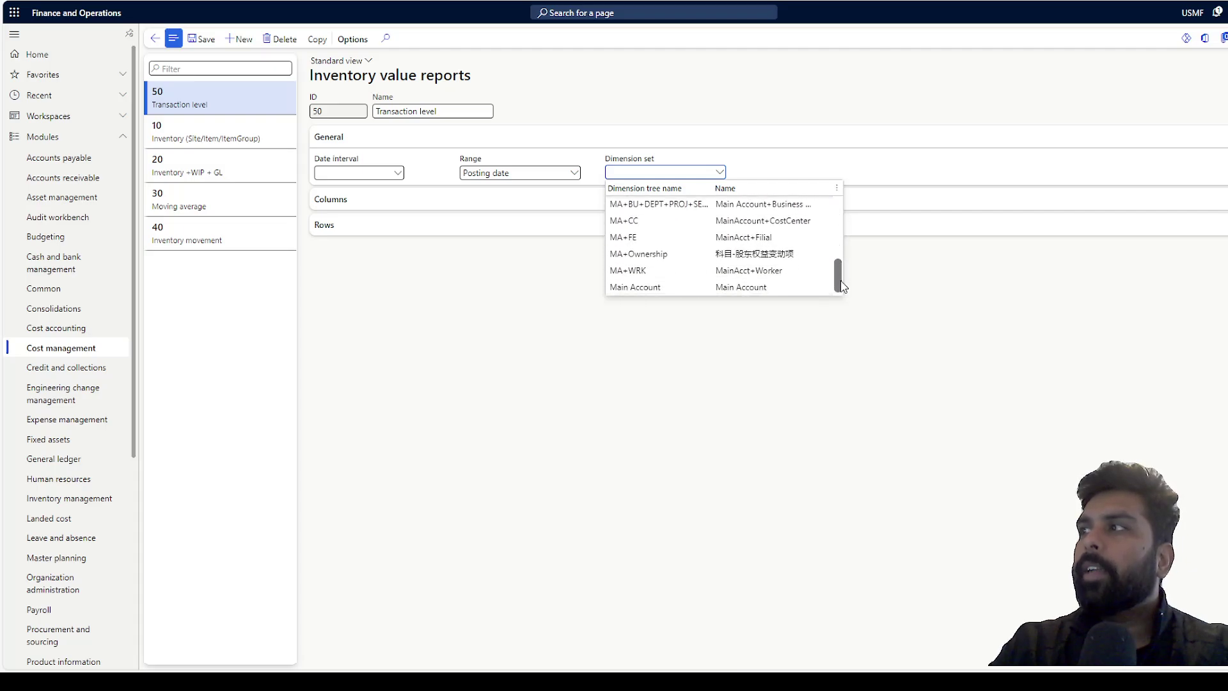
left_click(780, 288)
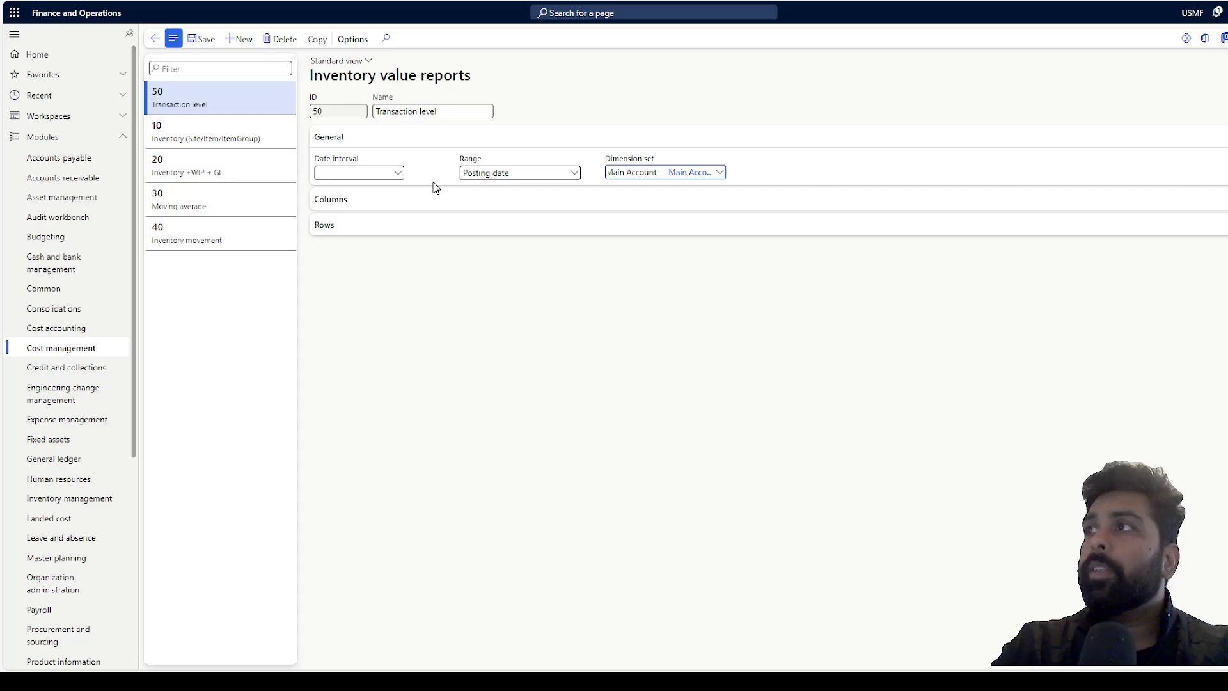
left_click(197, 41)
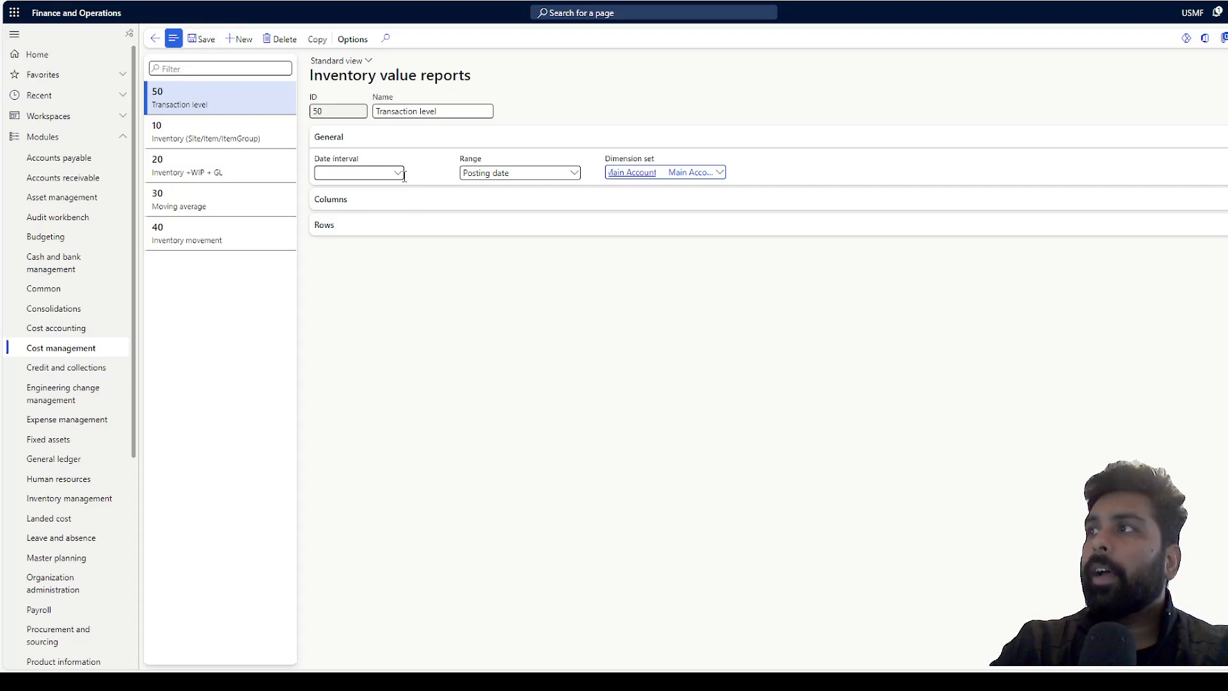
Step: In the report columns, enable Inventory under financial position and enable View for the Site and Warehouse inventory dimensions
left_click(392, 205)
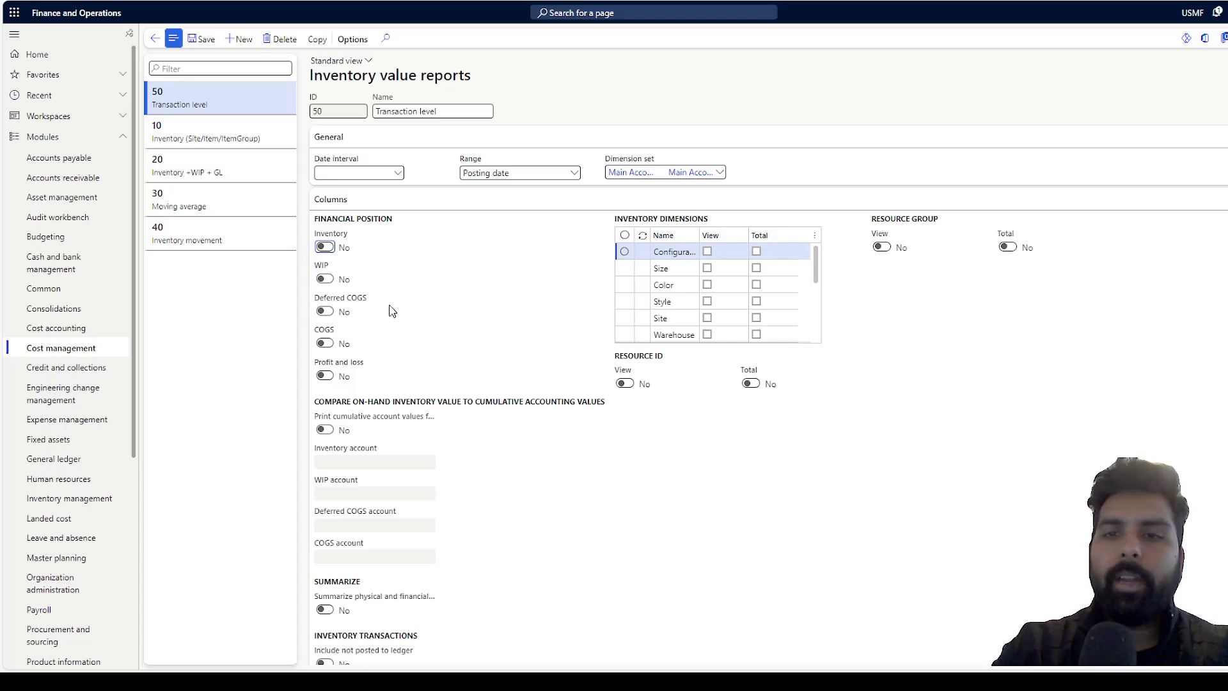
left_click(332, 248)
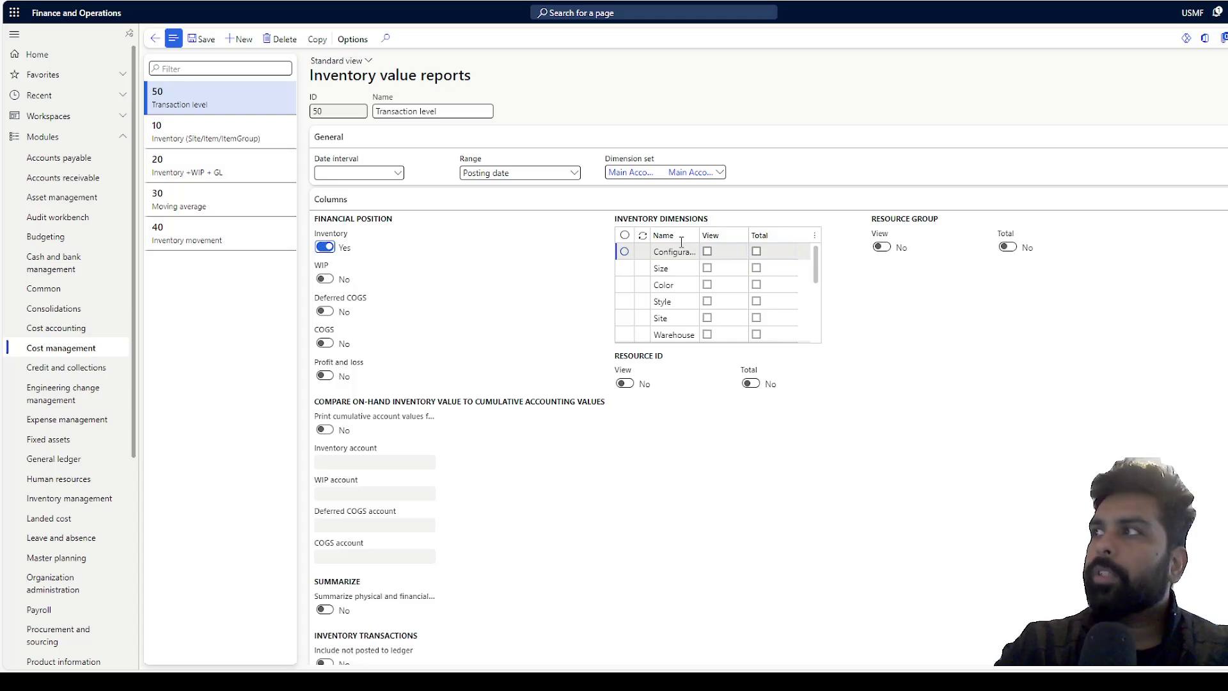
left_click(708, 318)
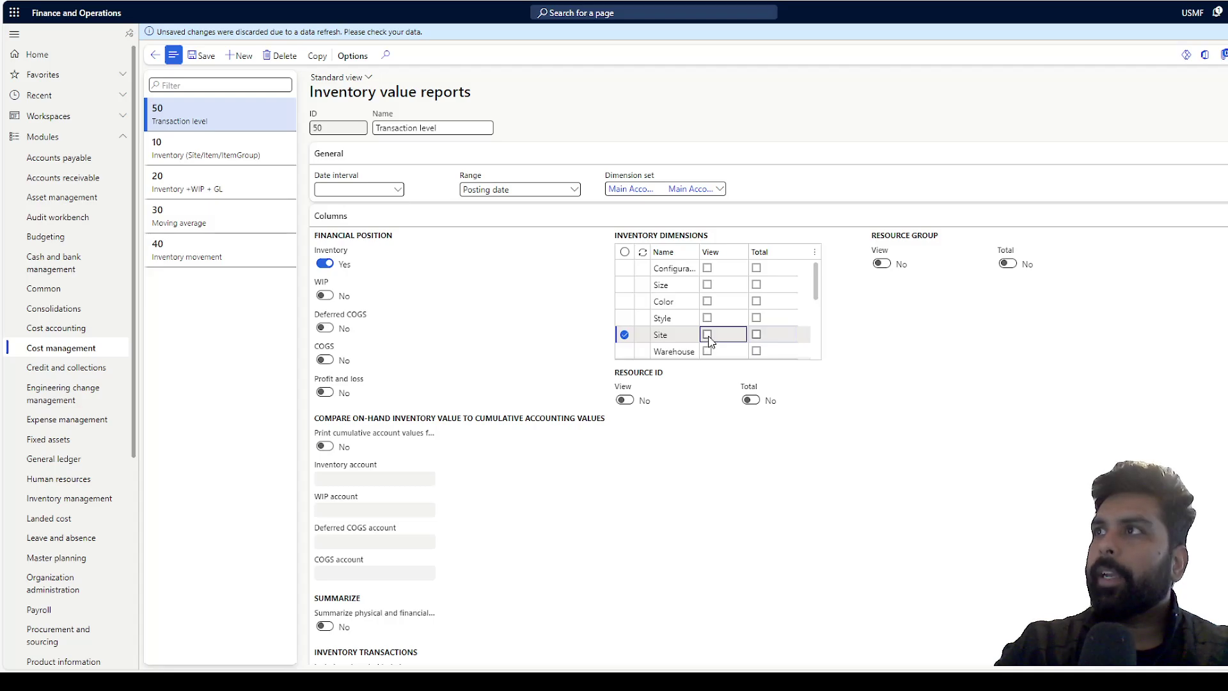
left_click(708, 352)
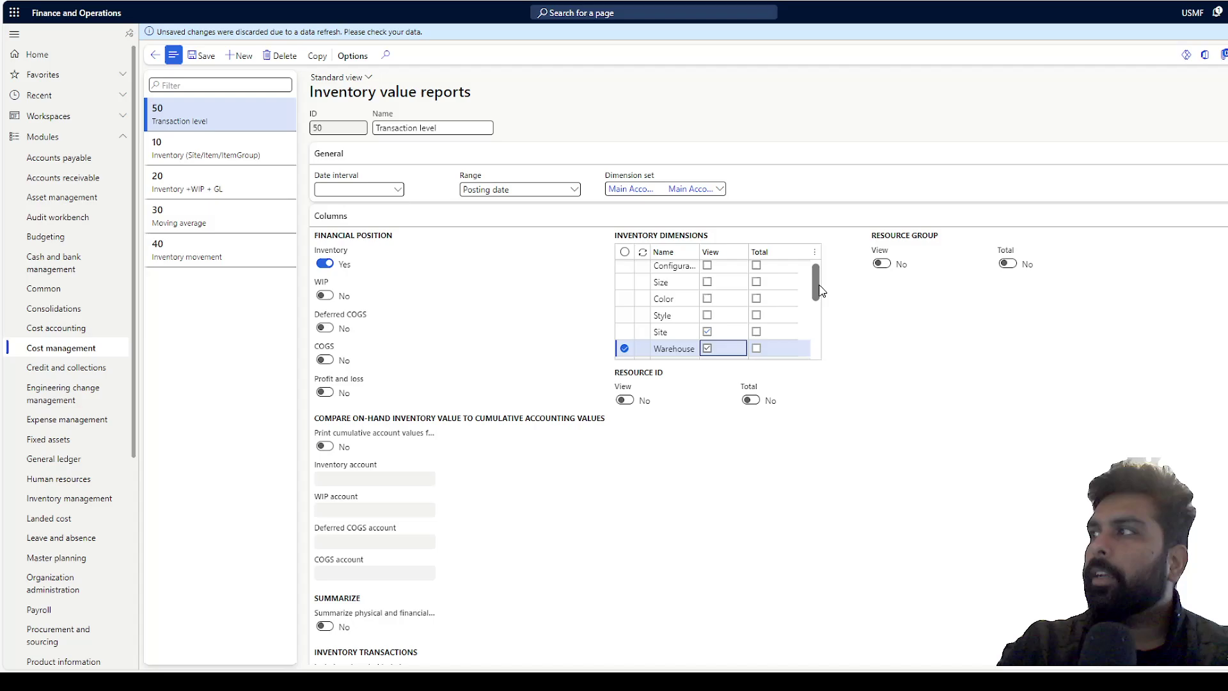
mouse_move(820, 291)
left_mouse_down()
mouse_move(822, 328)
mouse_move(821, 298)
left_mouse_up()
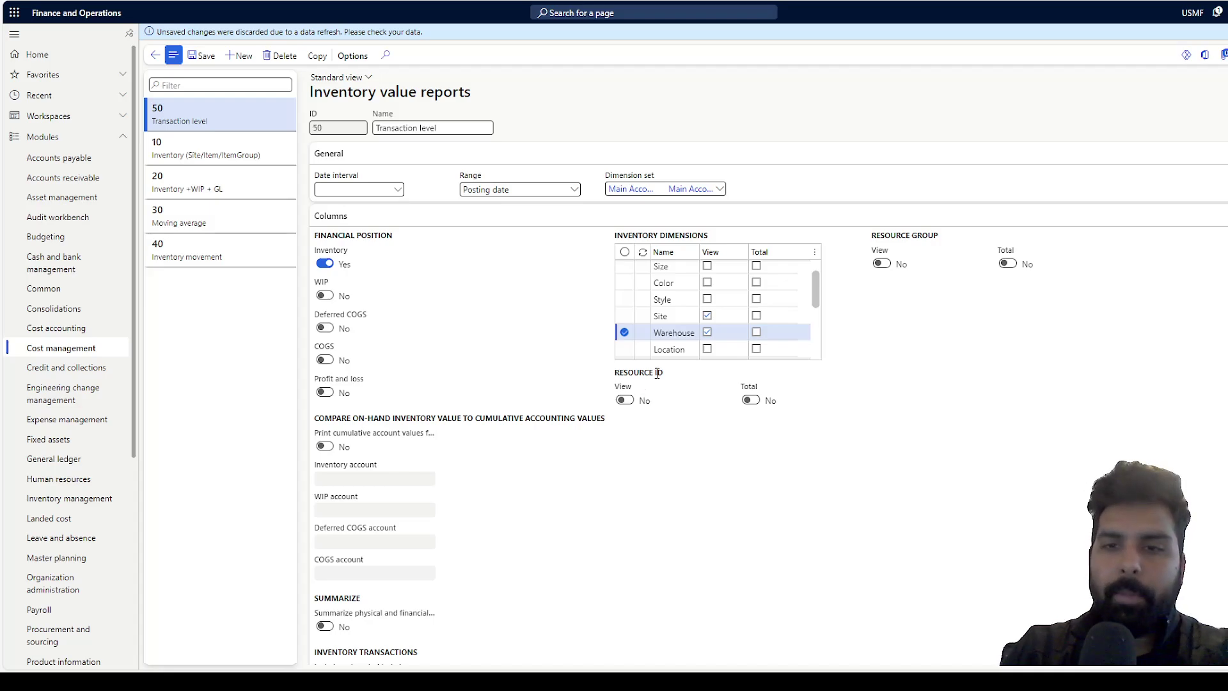
Step: Enable View for both the resource ID and the resource group in the report columns
left_click(624, 400)
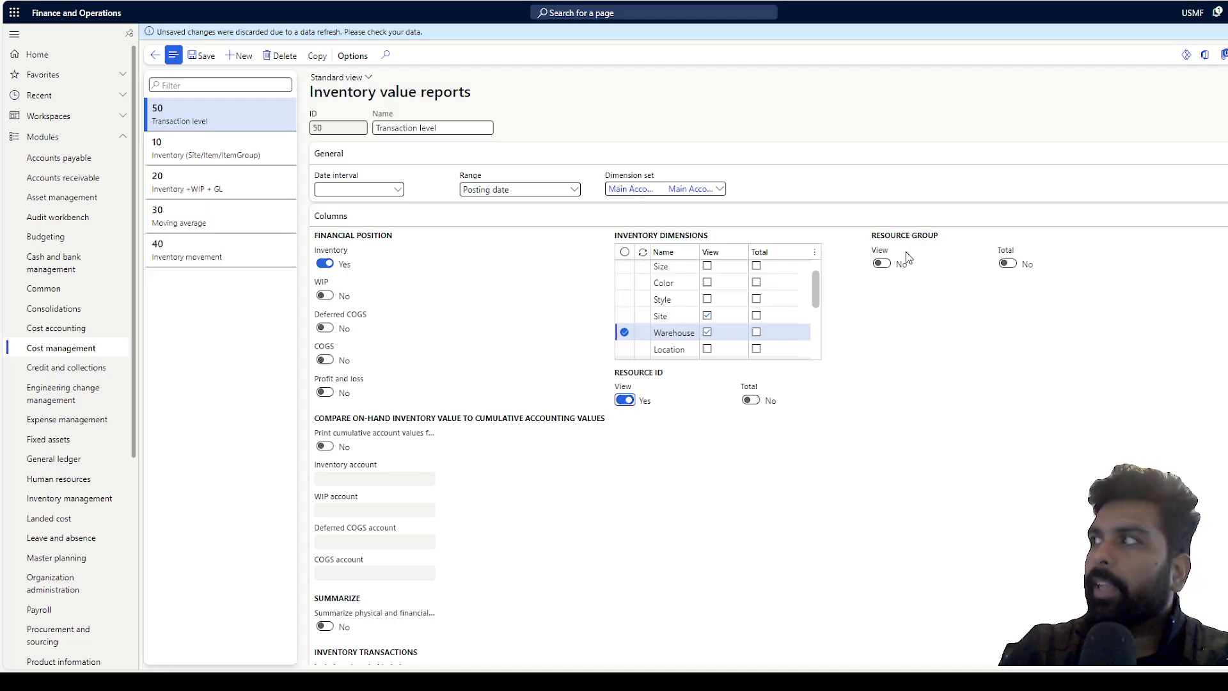
left_click(885, 265)
left_click(884, 265)
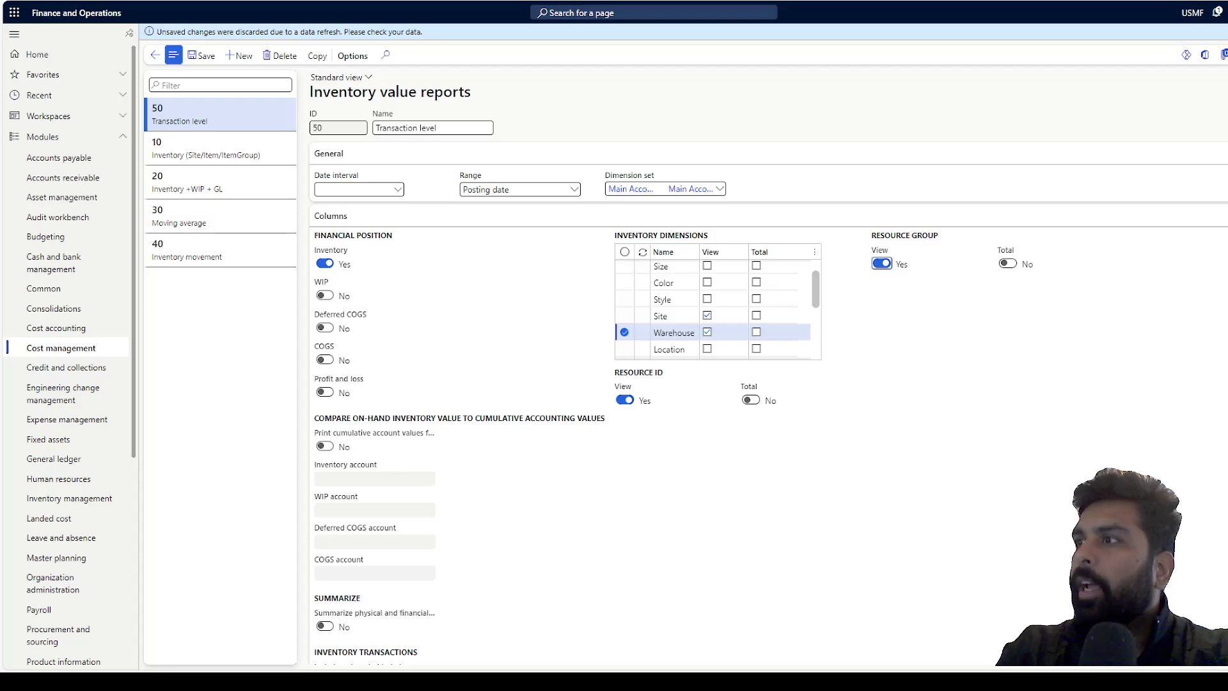
Step: Enable the average unit cost calculation and the printed total of quantity and value
scroll(767, 403, "down", 3)
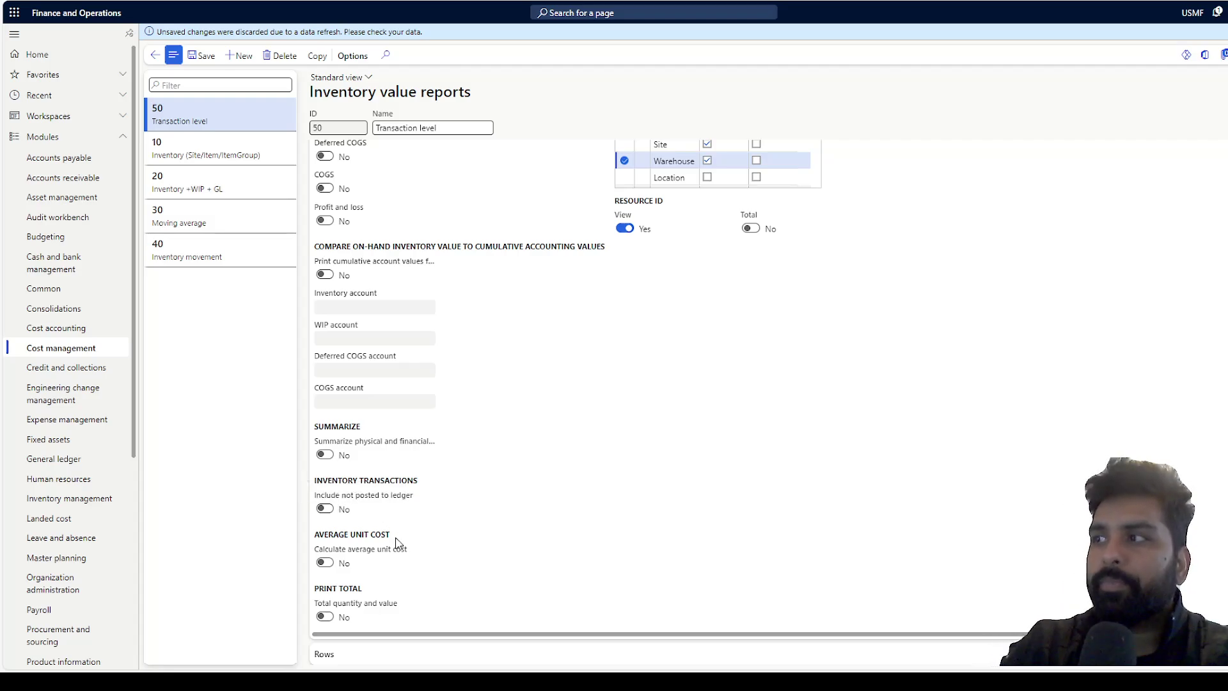
left_click(325, 562)
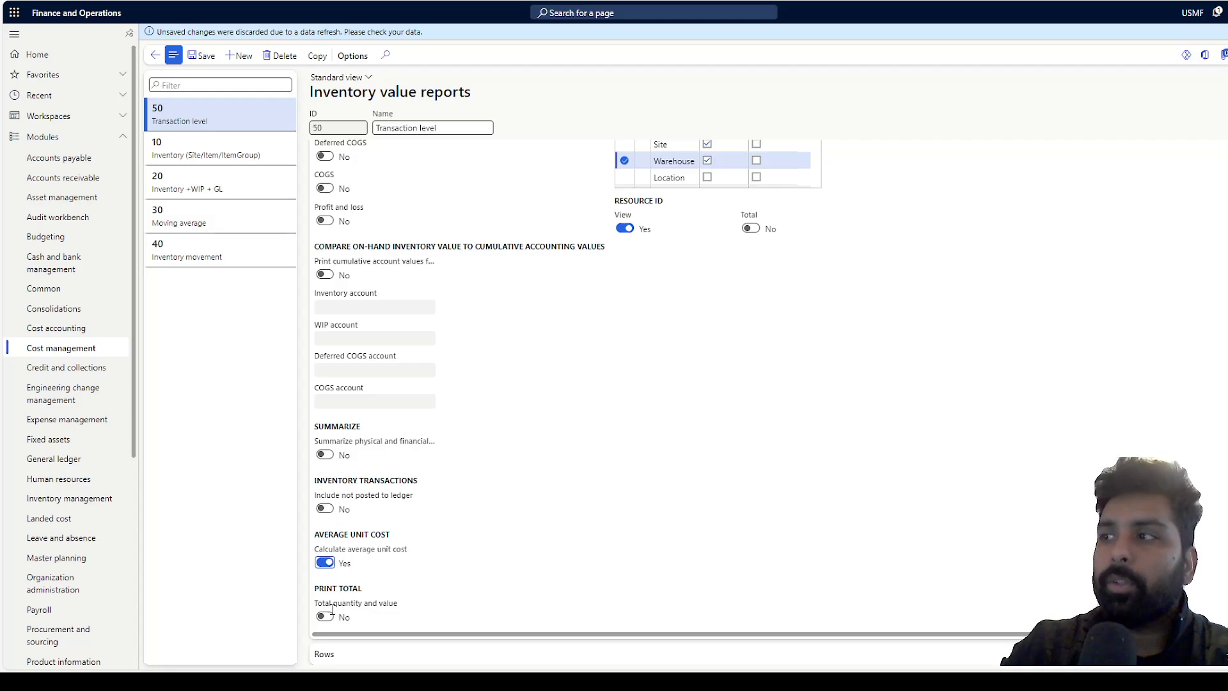
left_click(326, 617)
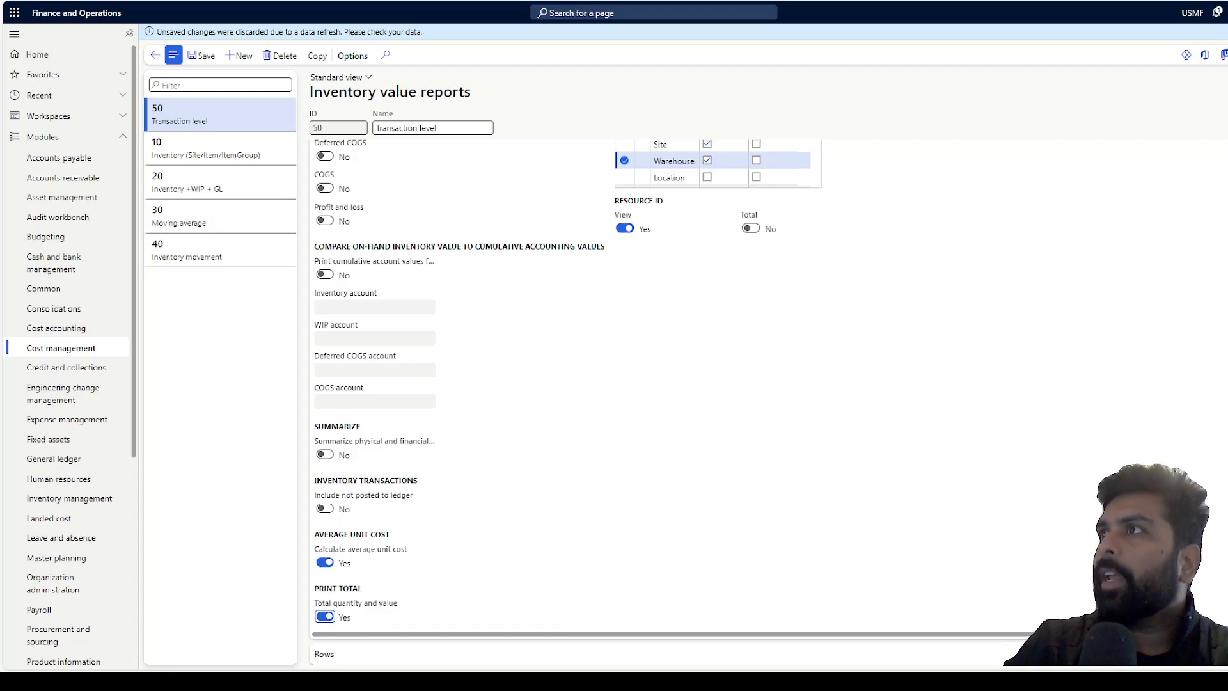
Step: Set the detail level in the report rows to Transactions and dismiss the detail level notice with "Do not tell me again"
scroll(767, 397, "up", 3)
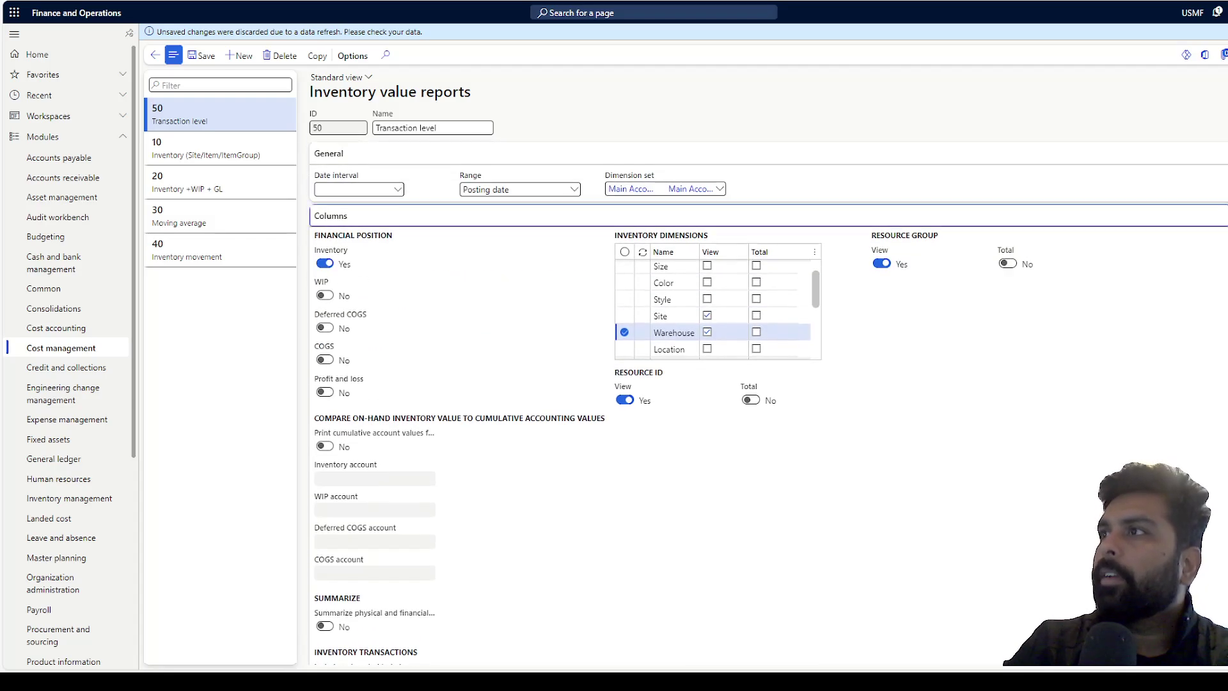
left_click(824, 217)
left_click(616, 248)
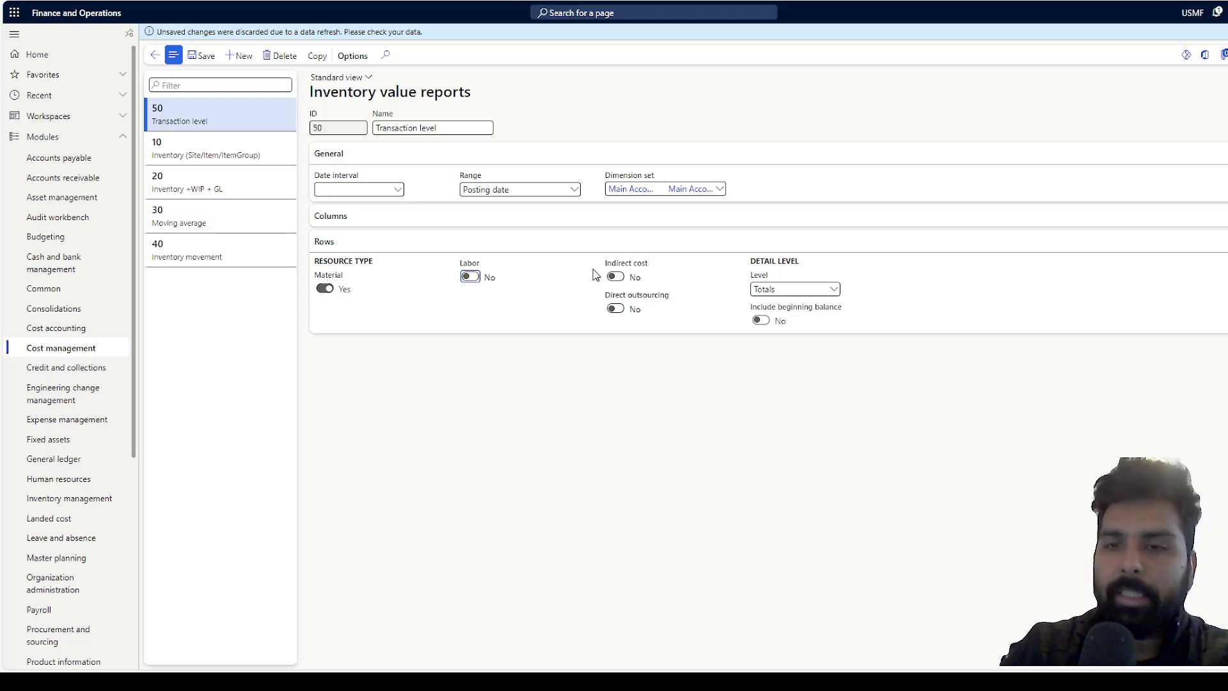
left_click(835, 289)
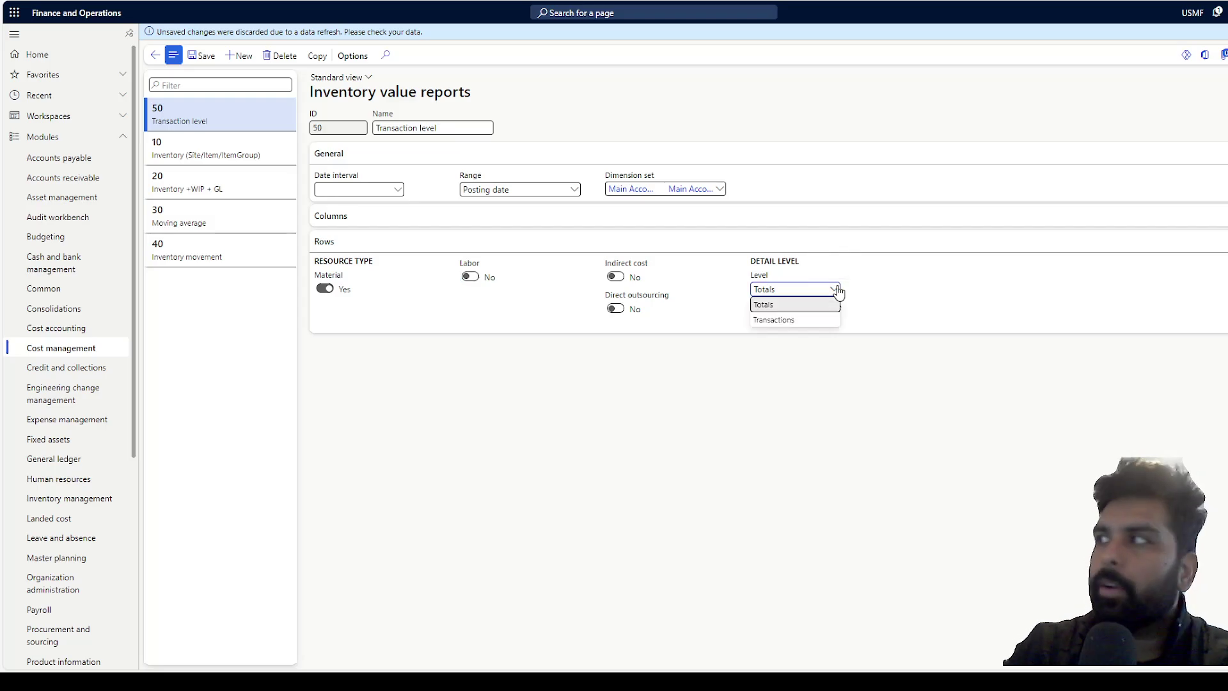
left_click(795, 307)
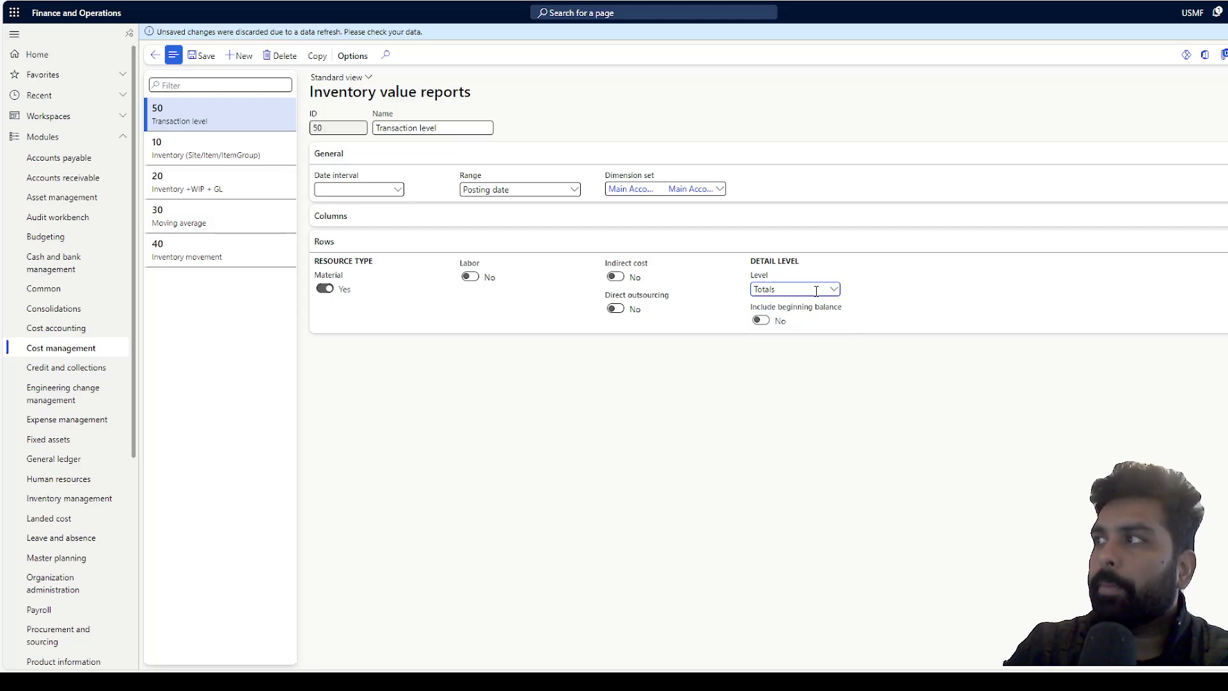
left_click(837, 292)
left_click(793, 320)
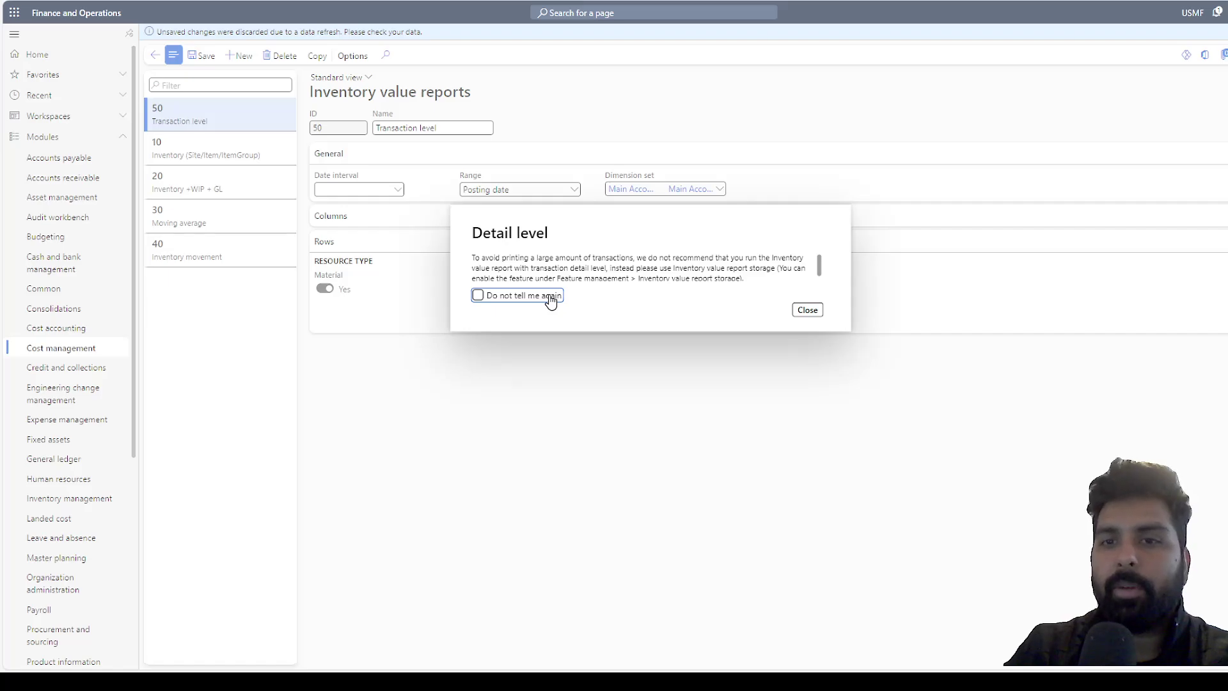
left_click(550, 299)
left_click(808, 310)
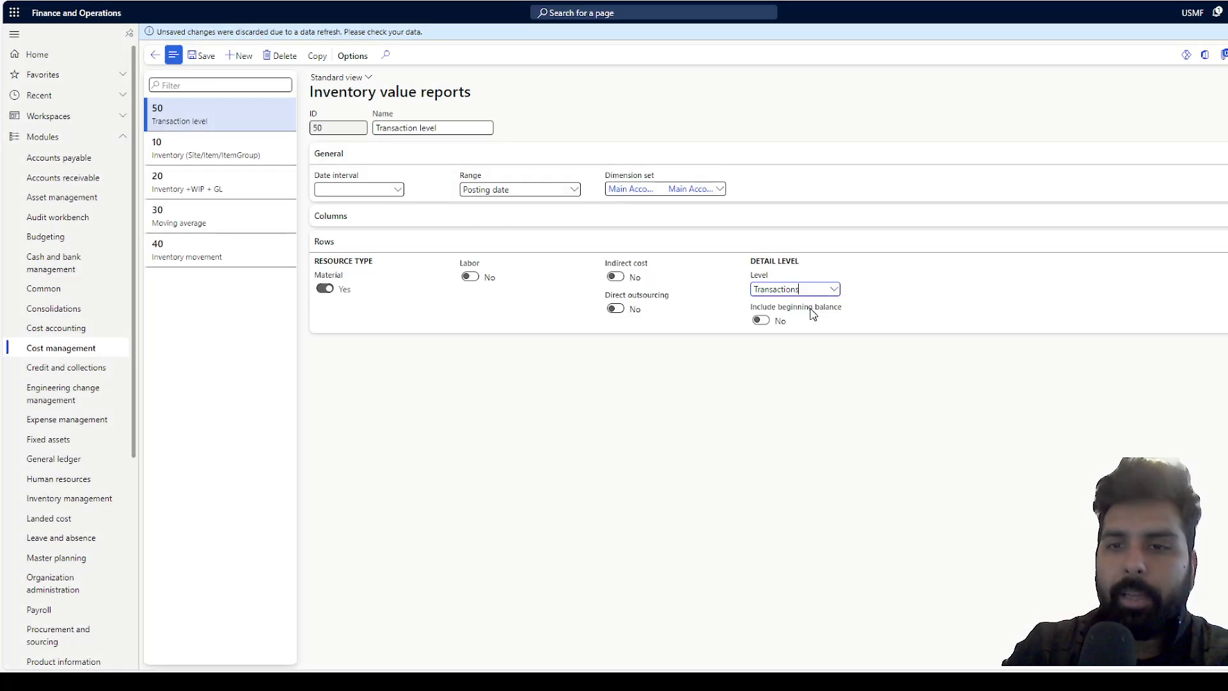
Step: Include the beginning balance in the Transaction level report and copy that definition as ID 60, named Total level
left_click(761, 320)
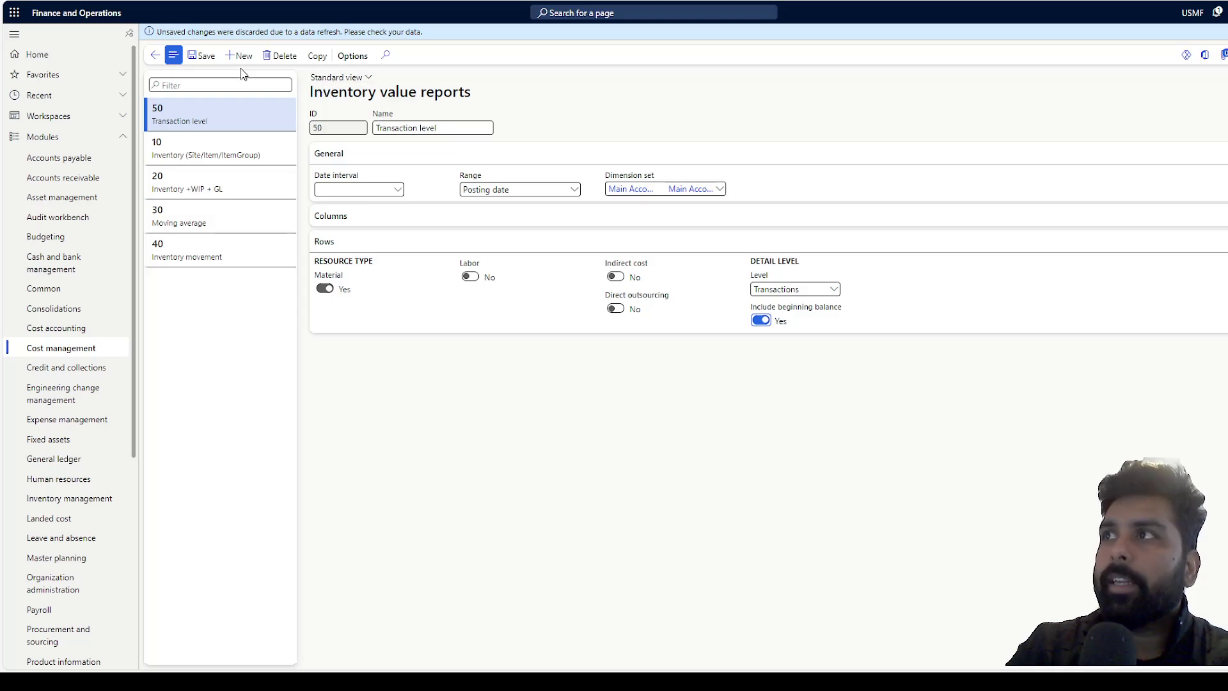
left_click(318, 58)
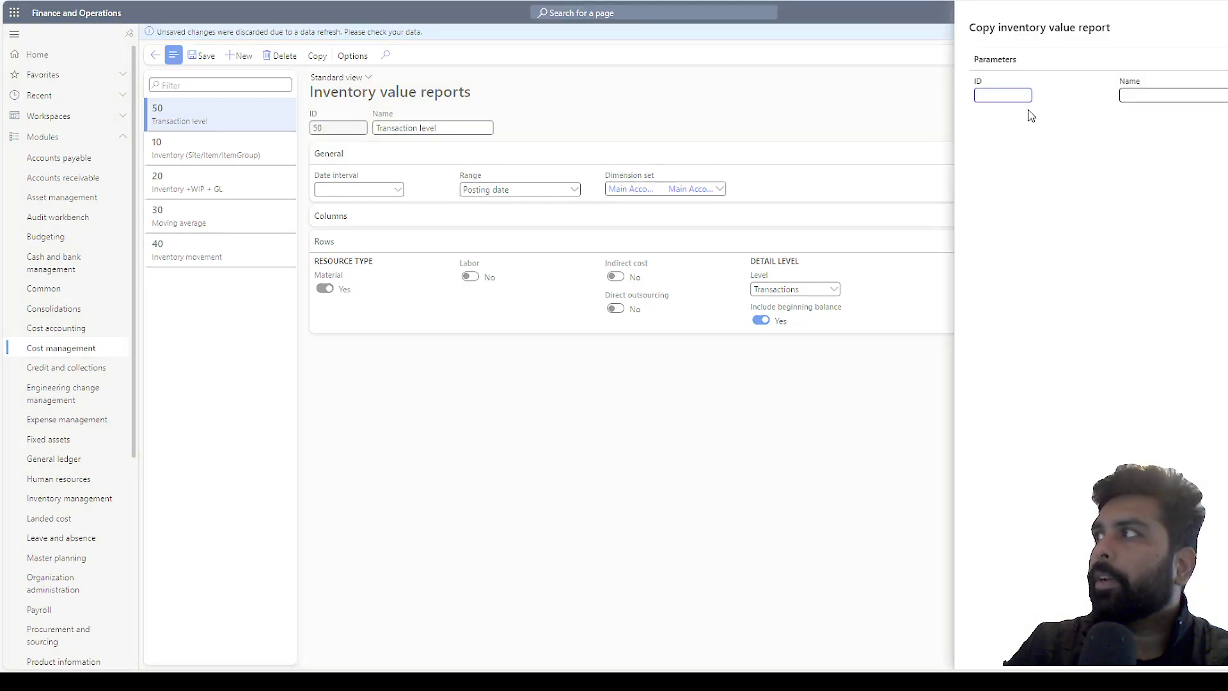
type("60")
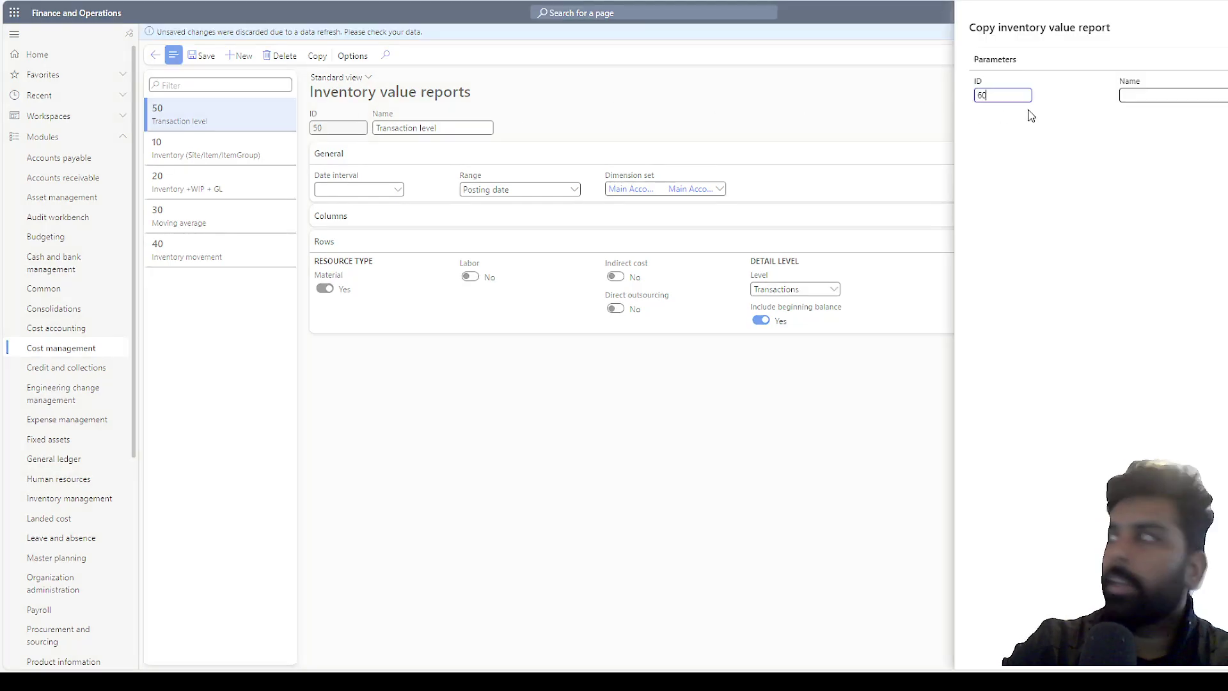
left_click(1149, 97)
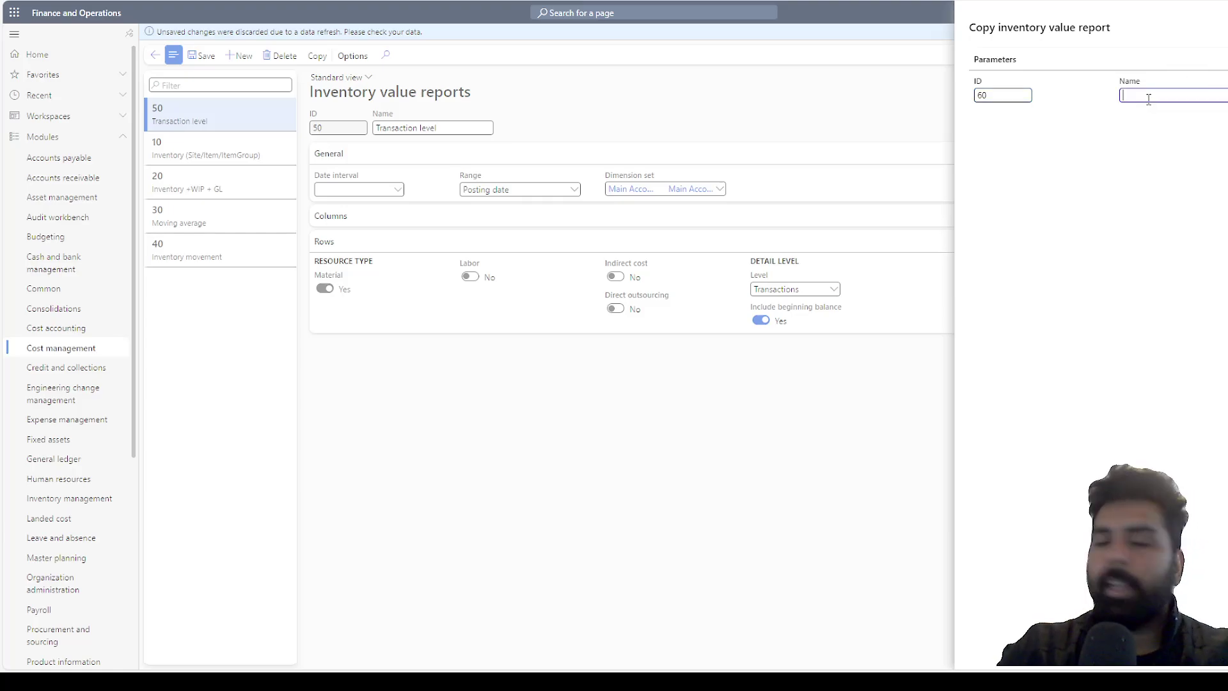
type("Total level")
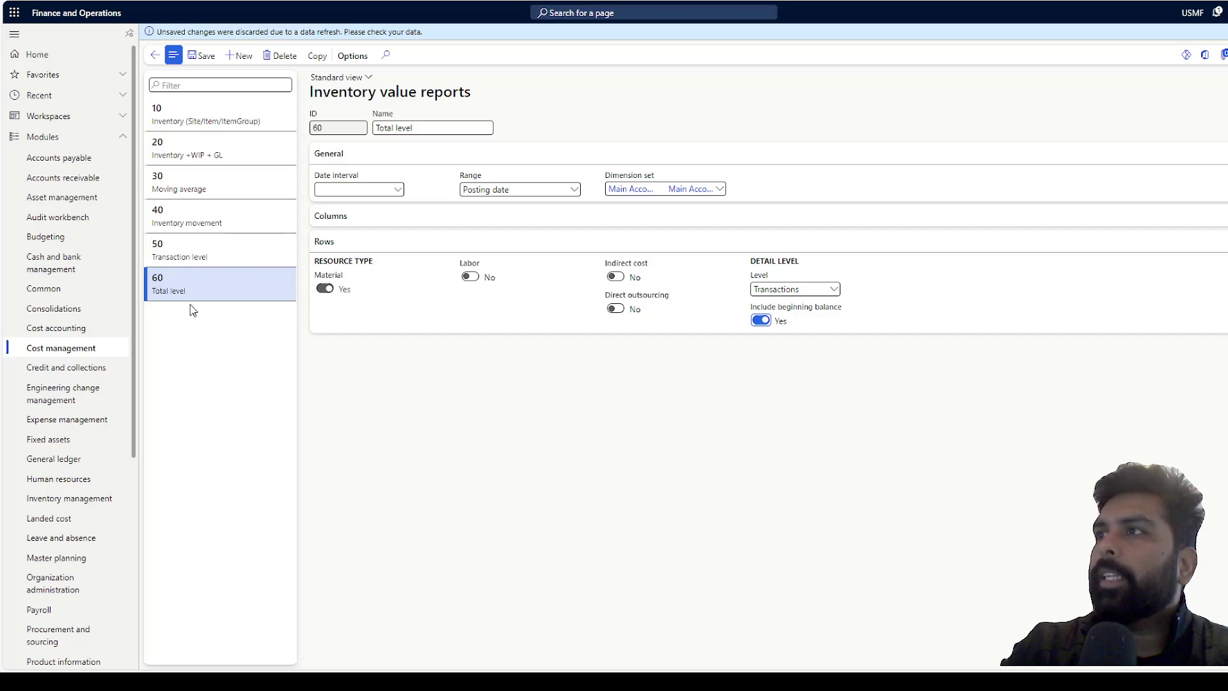
Step: Set the Total level report's detail level to Totals, exclude its beginning balance, and leave the report definitions
left_click(832, 291)
left_click(796, 305)
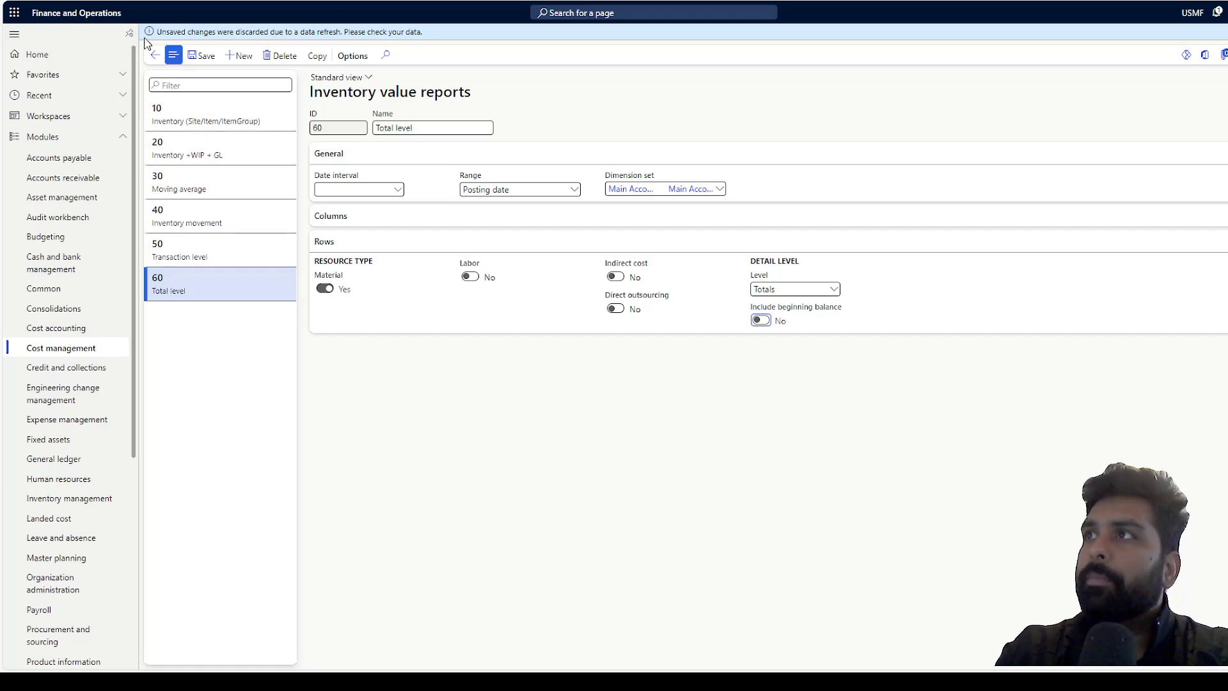
left_click(153, 57)
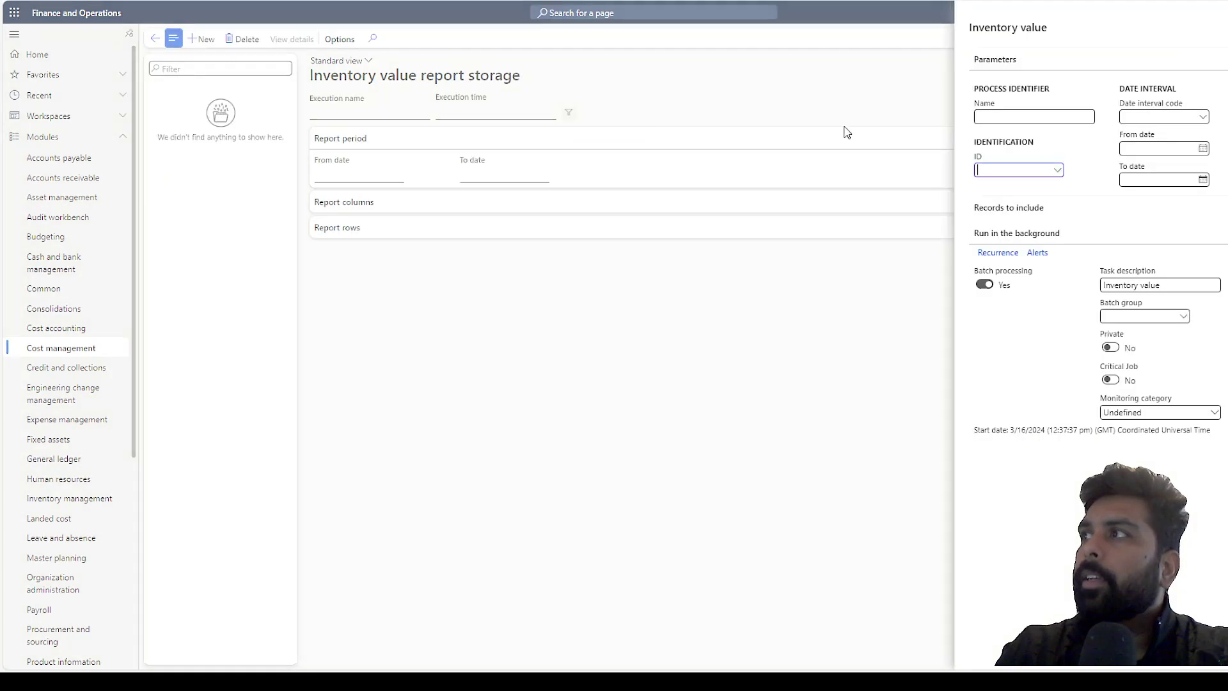
Step: In a new inventory value report storage run, enter the name "TRsaction level" and select report ID 50
left_click(1052, 119)
type("TRansaction level")
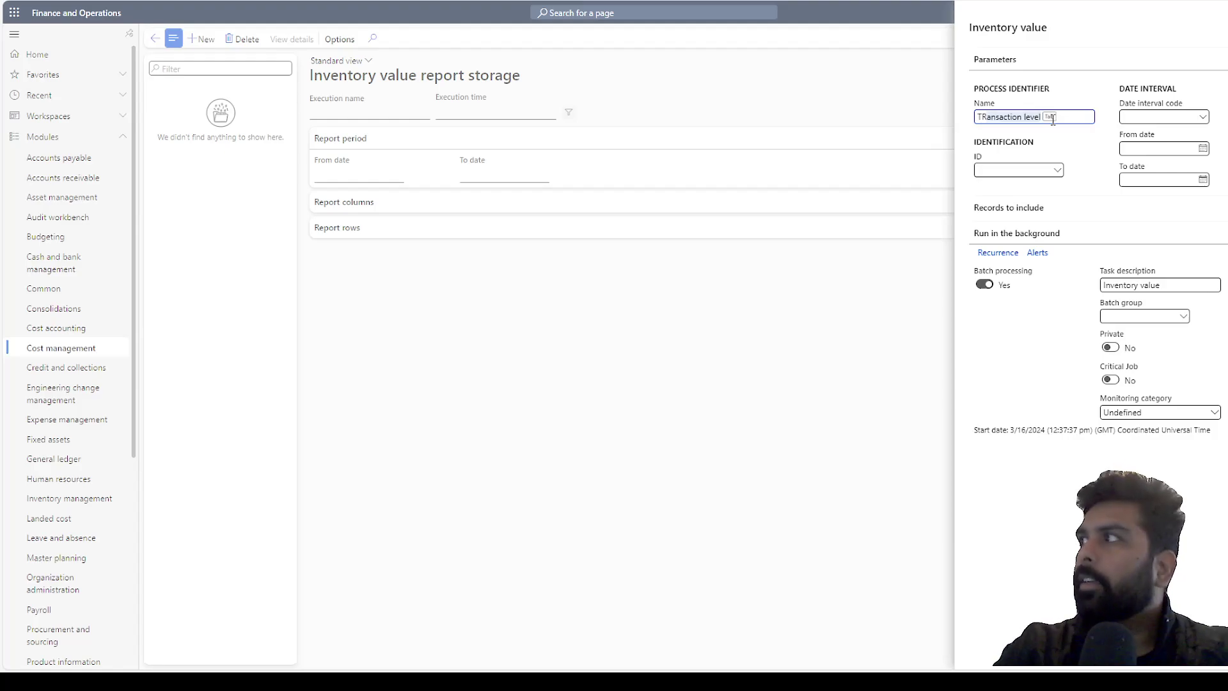
type("sacti")
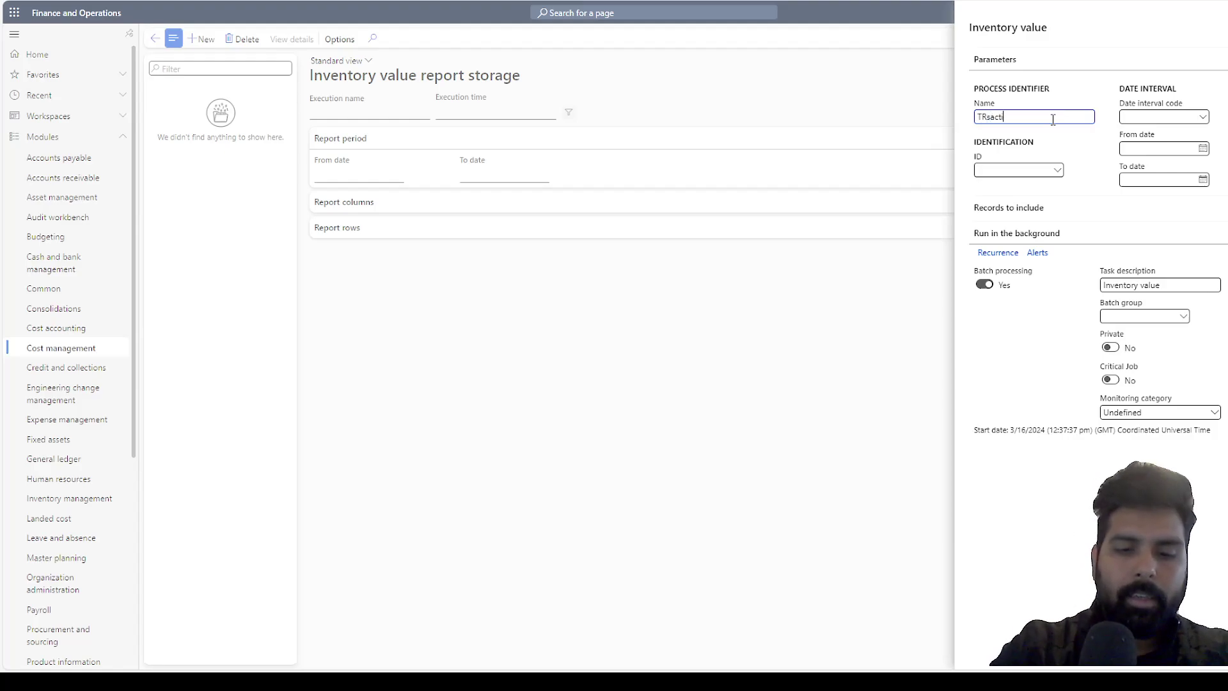
type("on level")
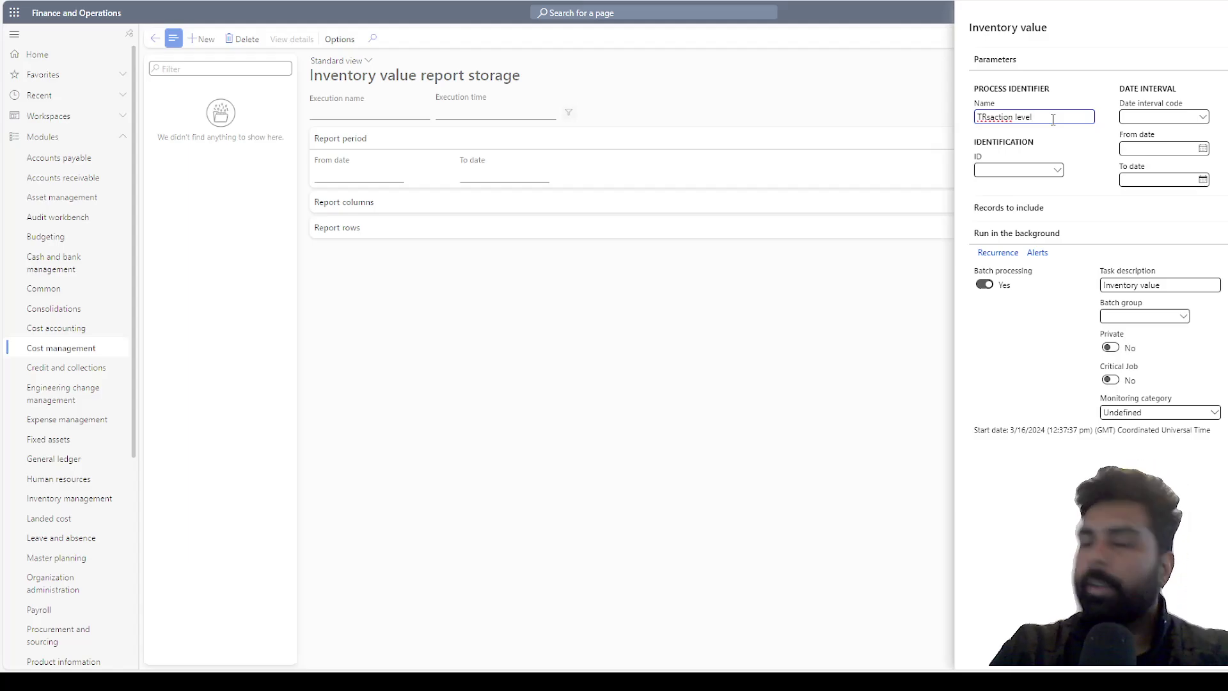
key("Tab")
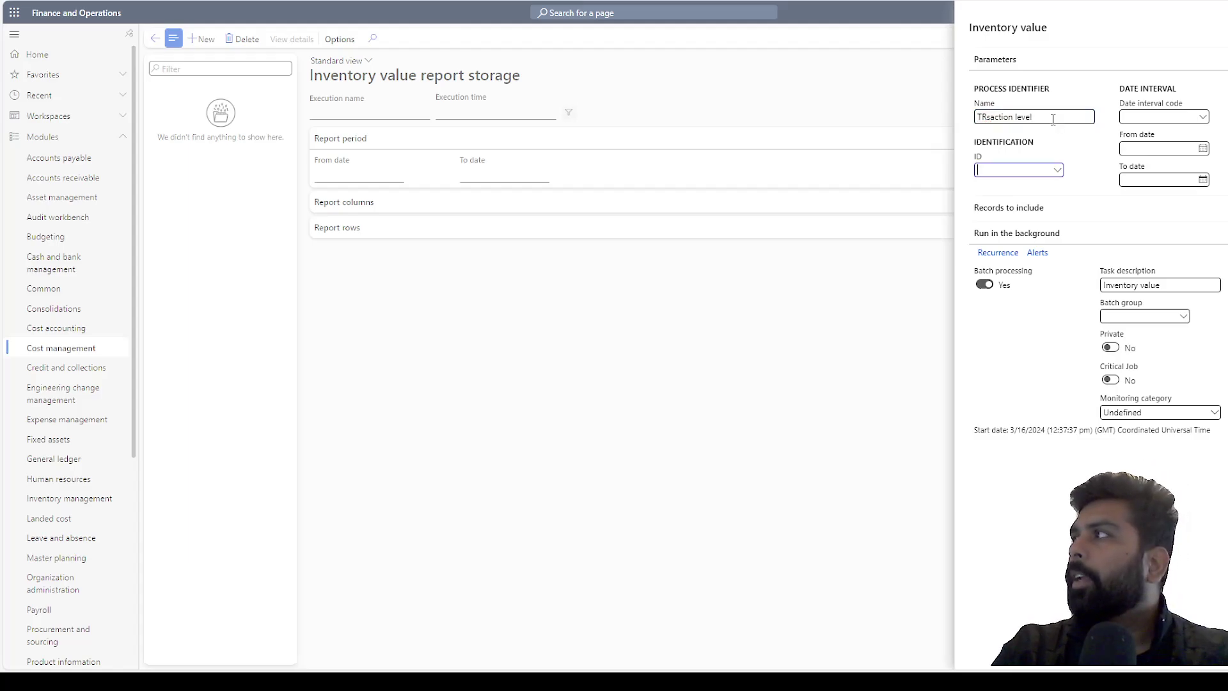
left_click(1058, 170)
double_click(1044, 267)
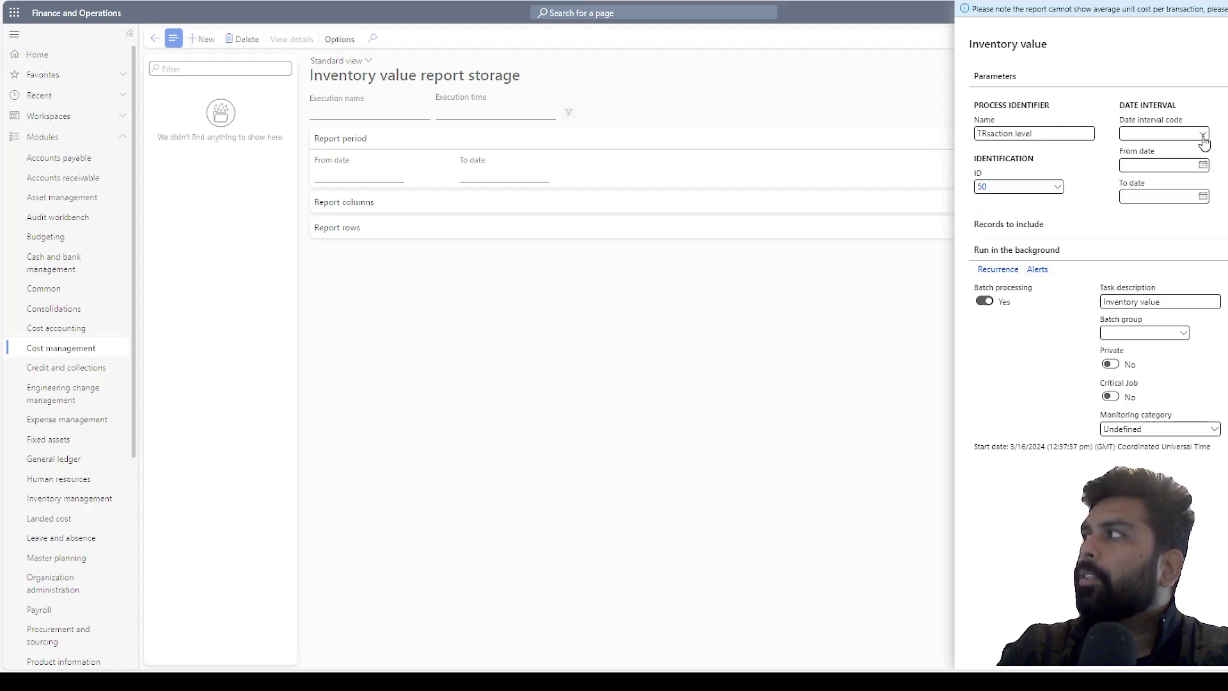
Step: Leave the date interval code empty and set the report run's From date to 1/1/2017
left_click(1203, 134)
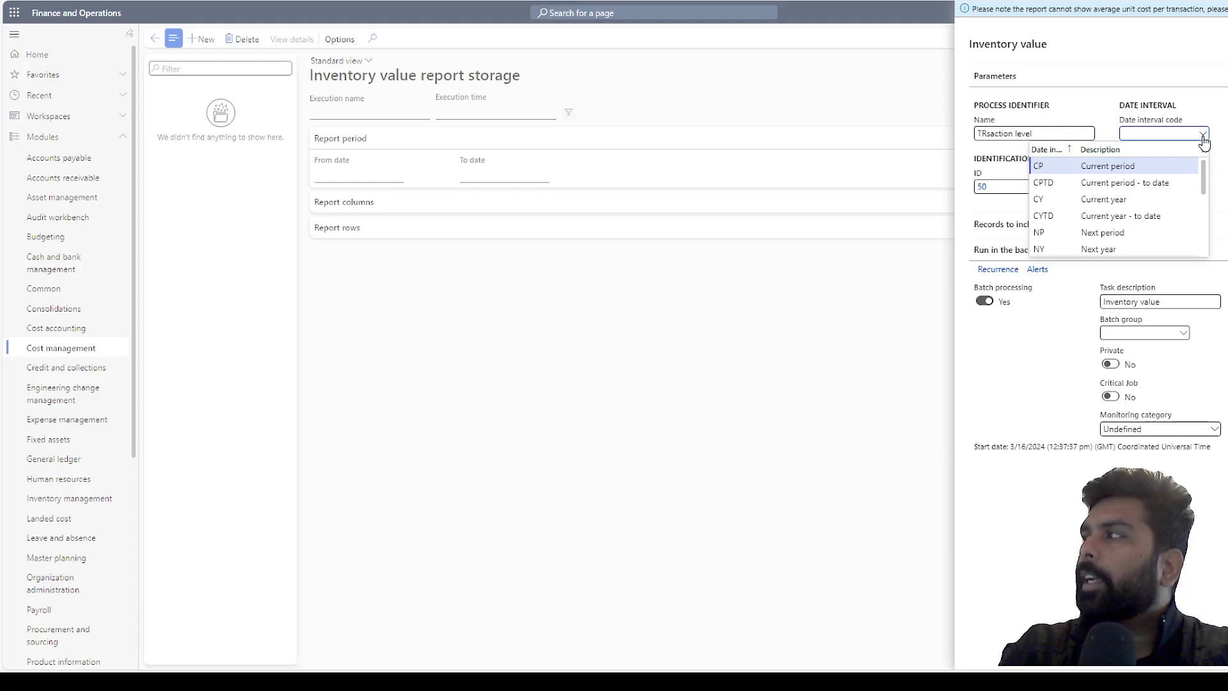
left_click(1223, 144)
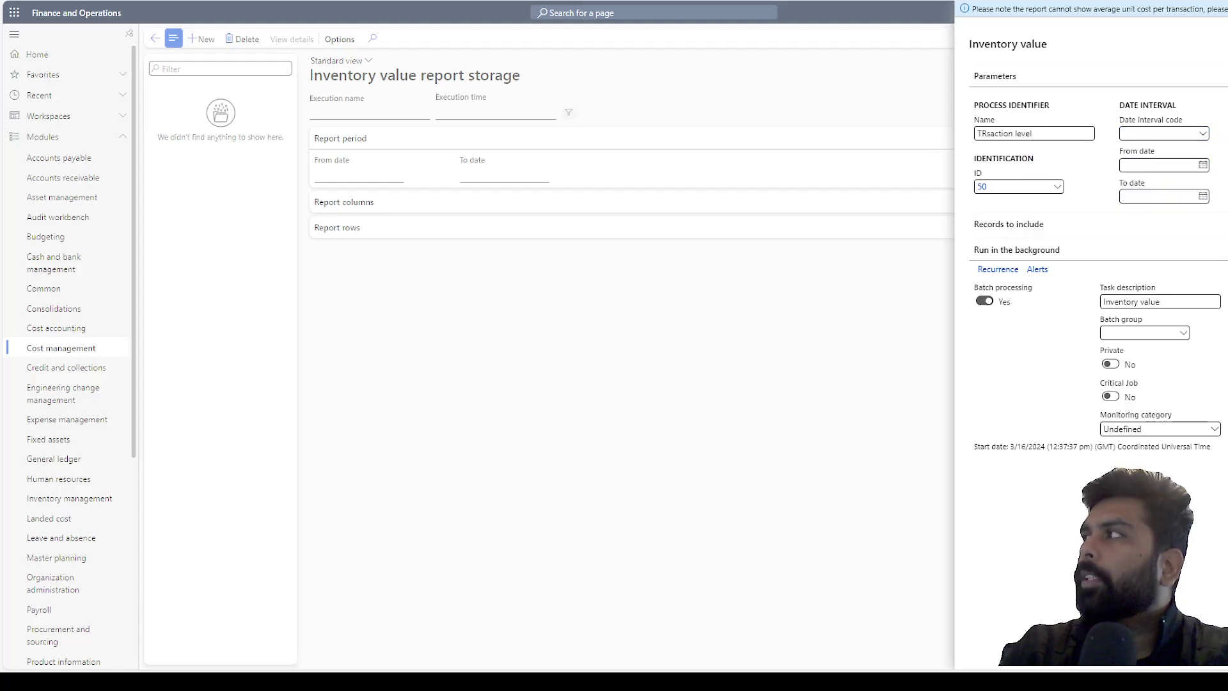
left_click(1203, 165)
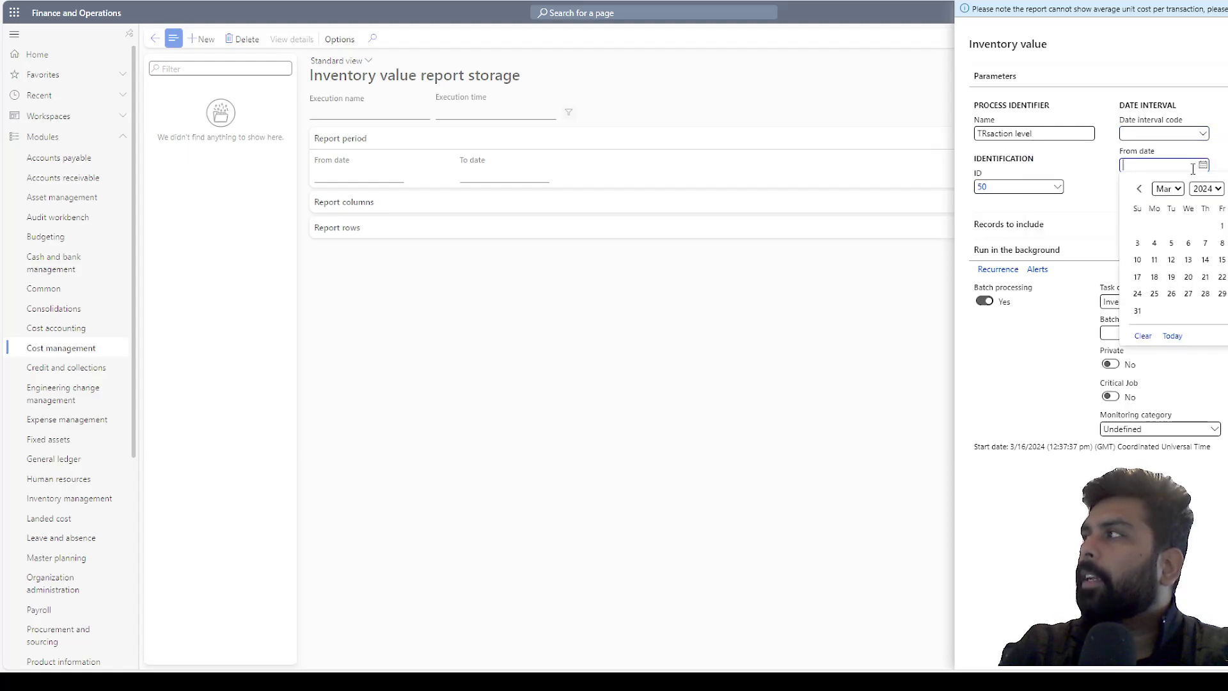
left_click(1170, 206)
left_click(1155, 227)
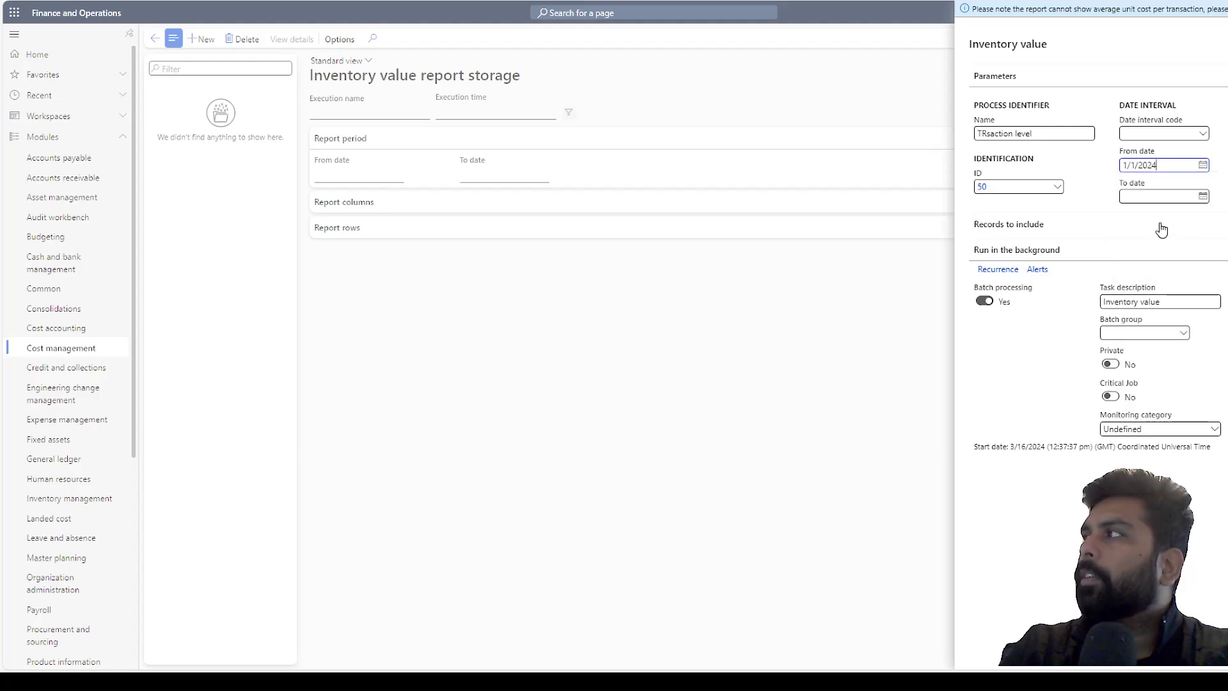
key("BackSpace")
type("17")
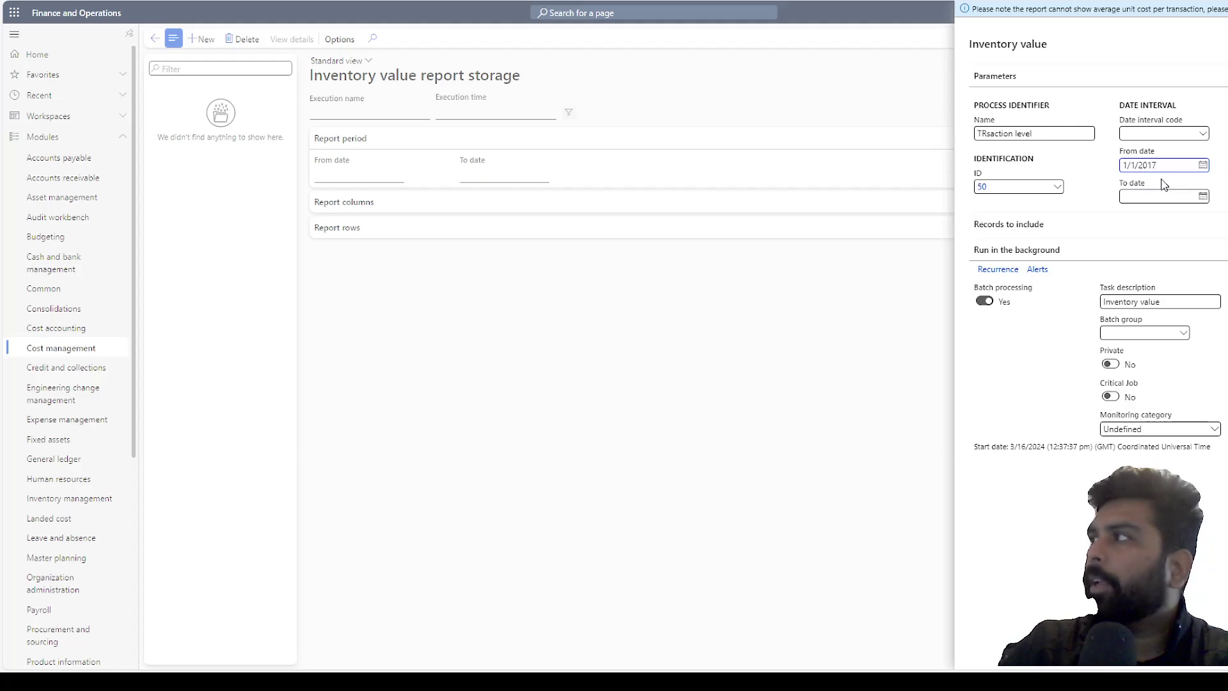
Step: Set the report run's To date to 1/5/2017
left_click(1203, 196)
left_click(1178, 223)
left_click(1171, 239)
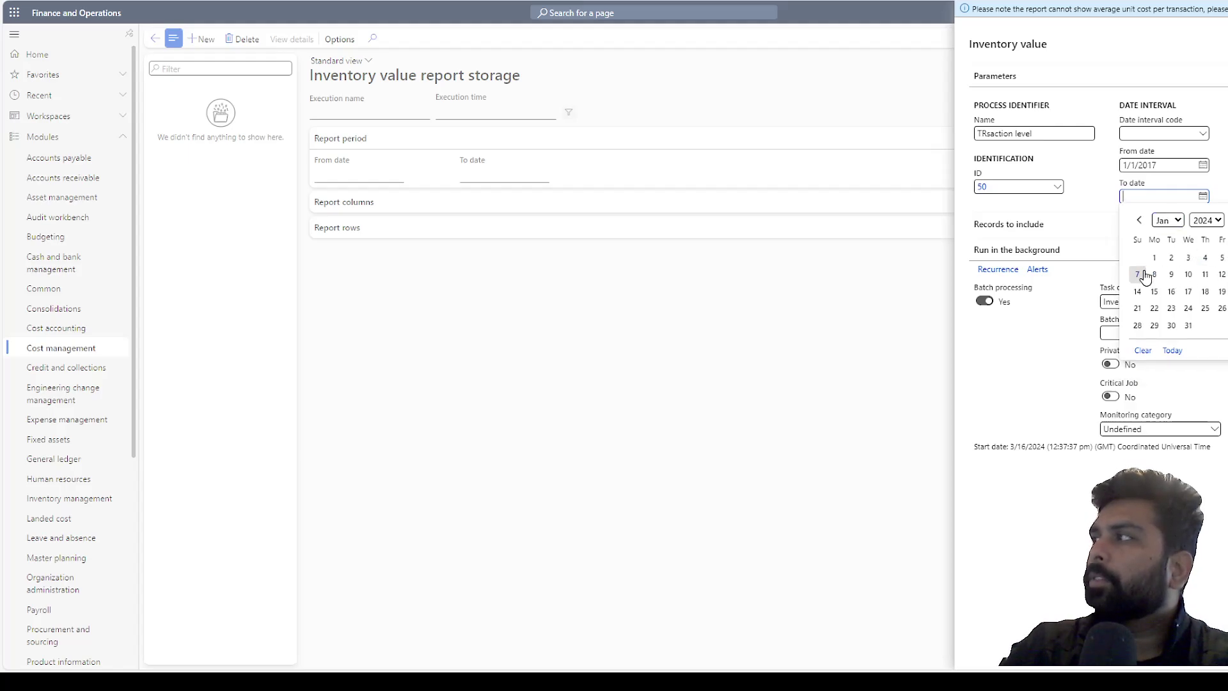
left_click(1221, 257)
key("BackSpace")
key("BackSpace")
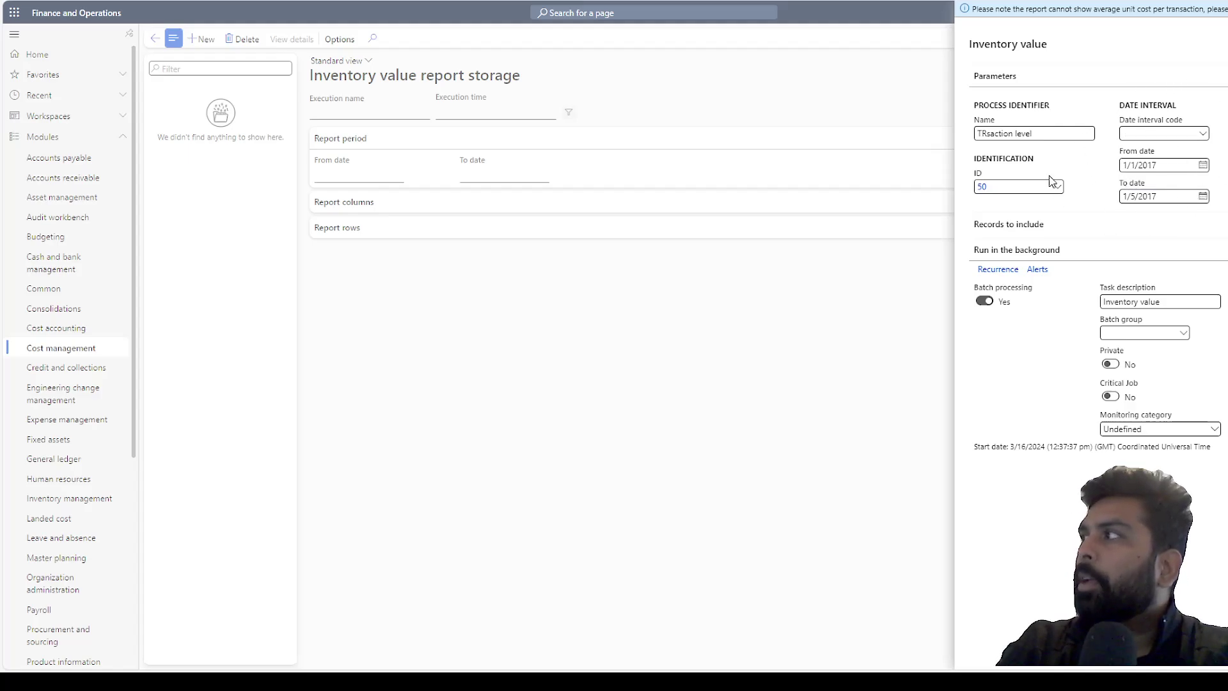
Step: Open the filter for the records to include and examine the criteria for resource, reference, resource group, number and size
left_click(1055, 230)
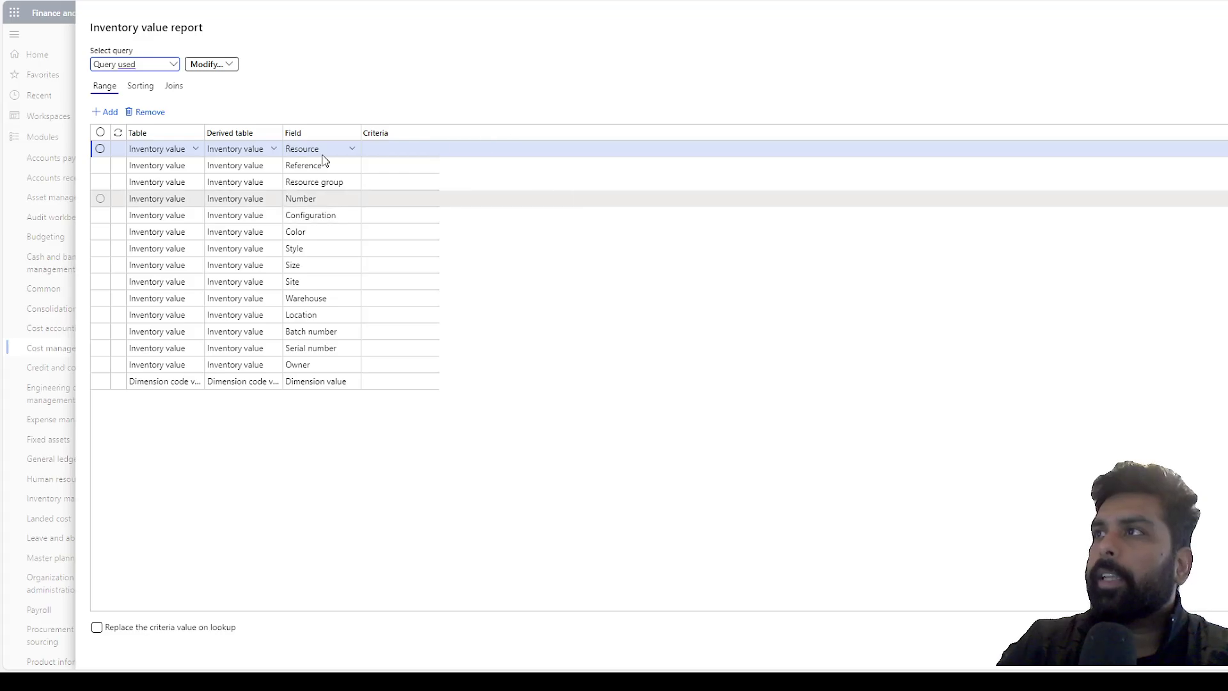
left_click(385, 147)
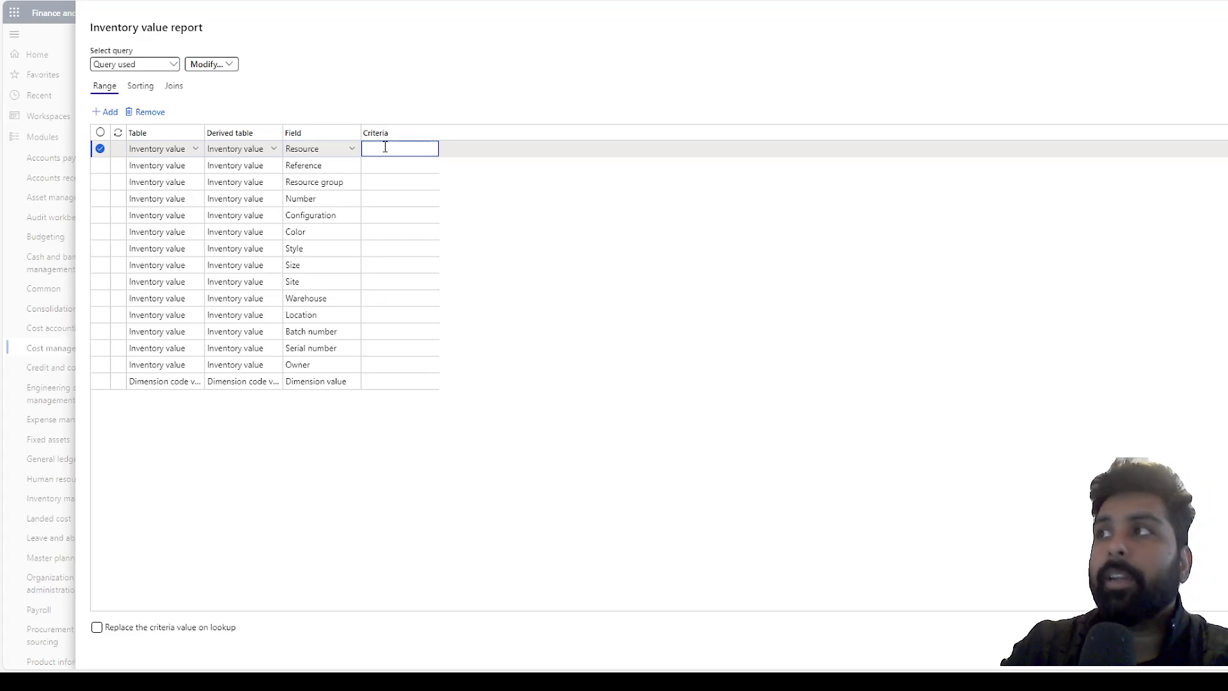
left_click(384, 165)
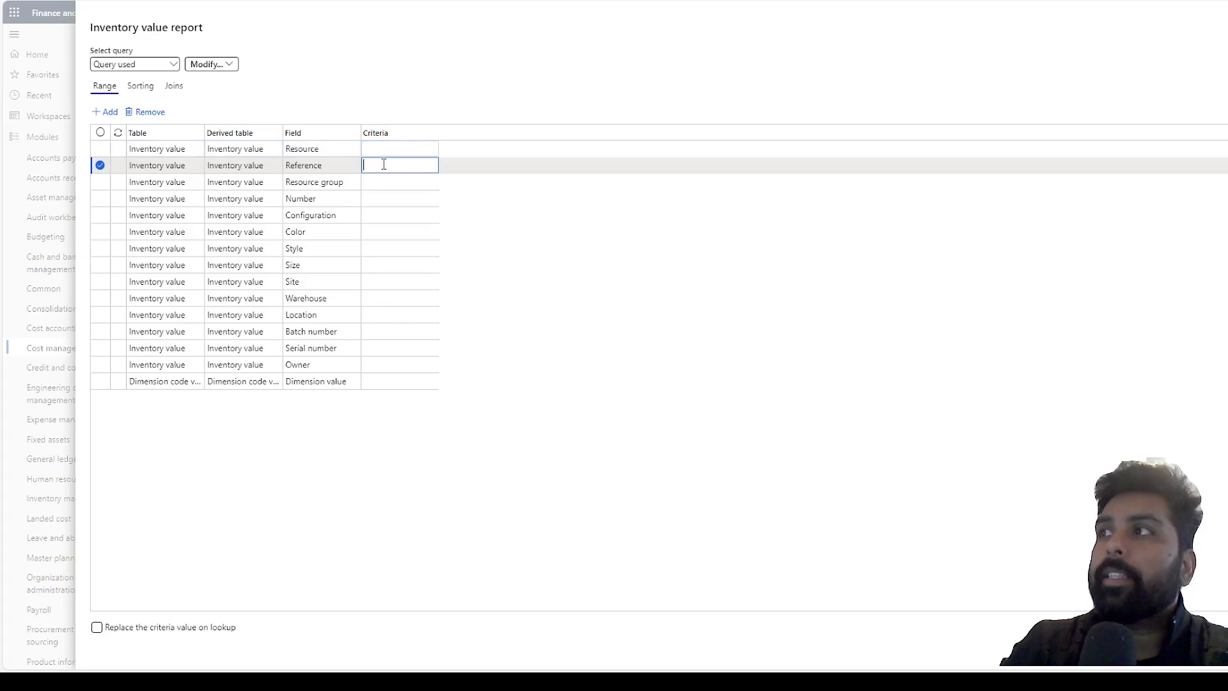
left_click(431, 166)
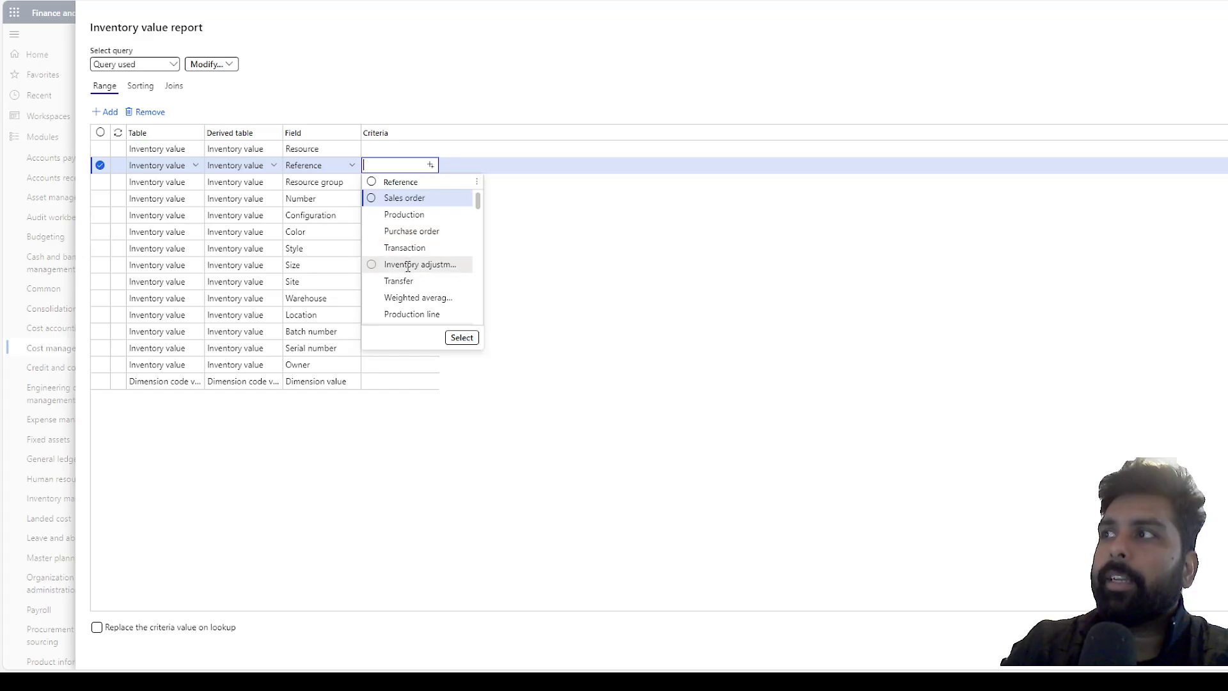
left_click(379, 149)
left_click(396, 164)
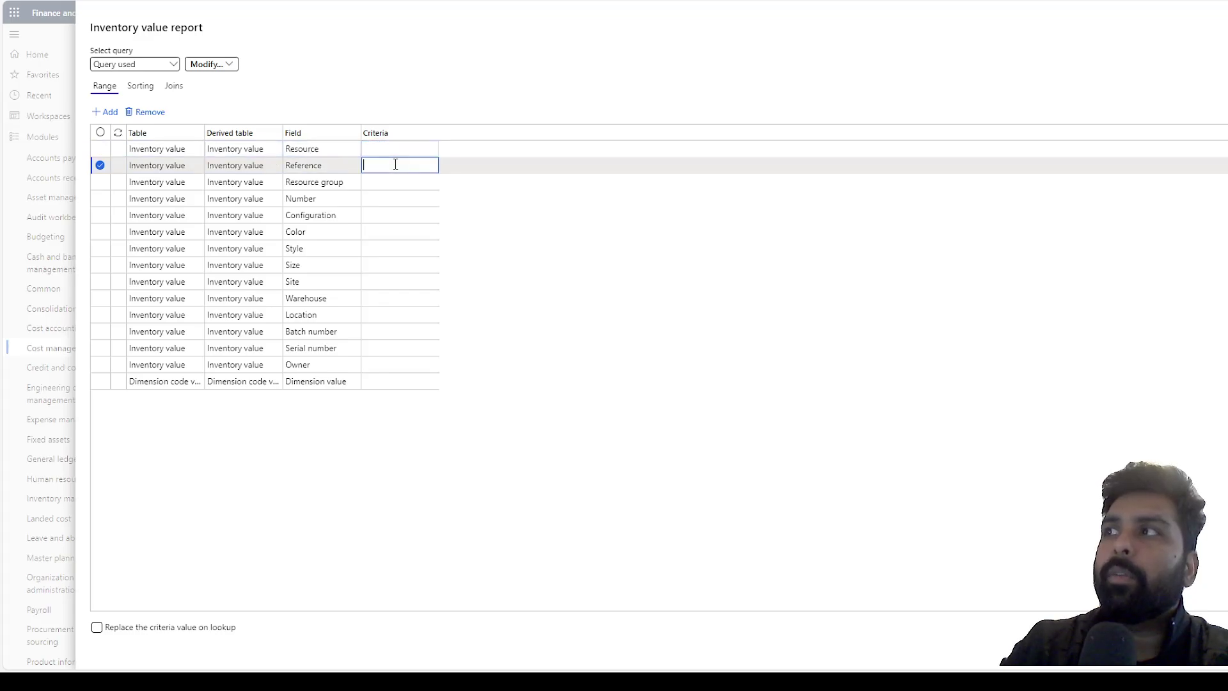
left_click(395, 183)
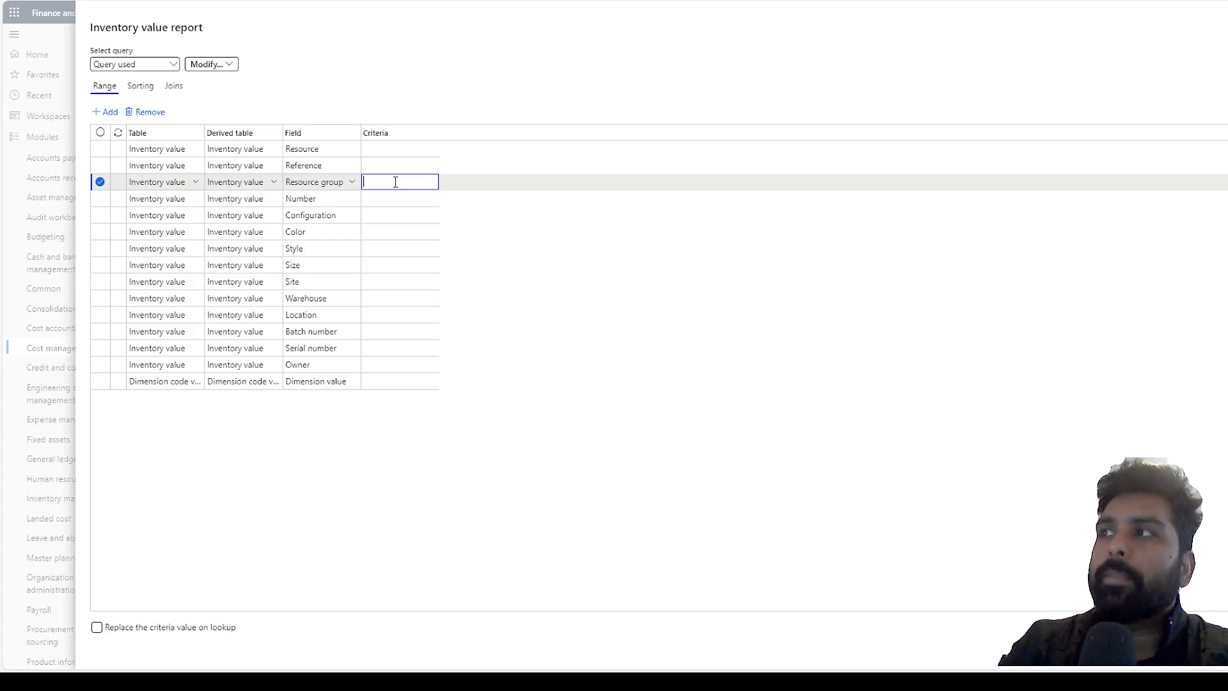
left_click(380, 196)
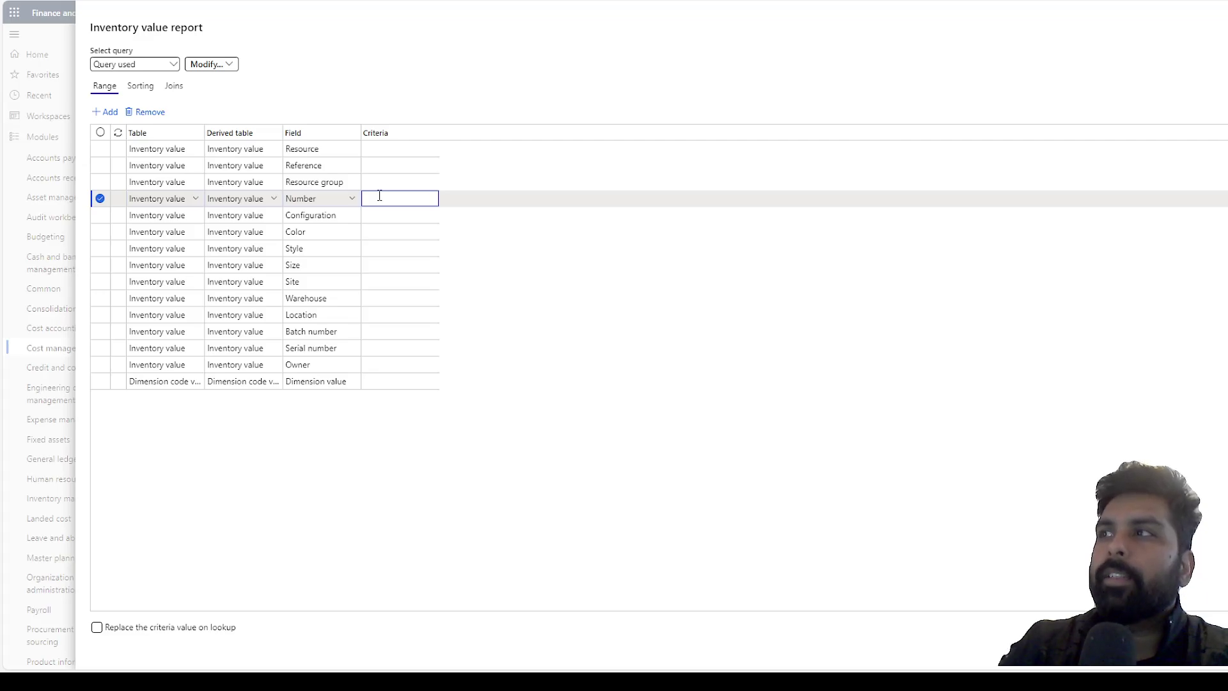
left_click(376, 265)
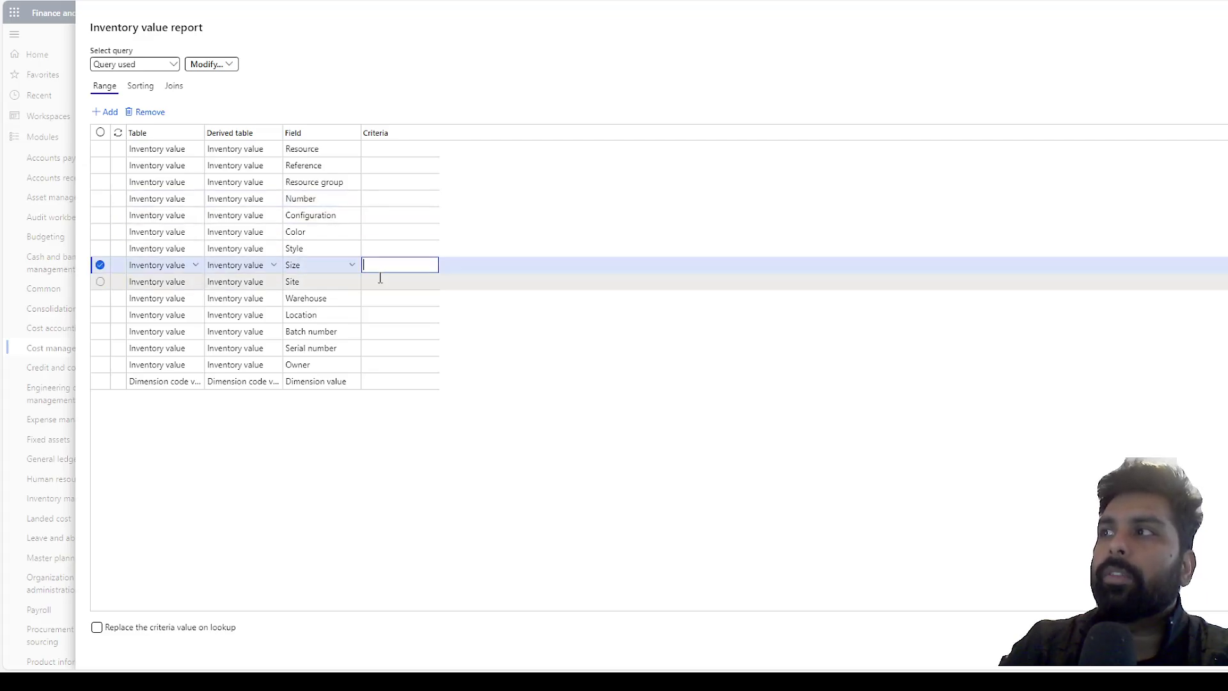
Step: Set the Site criterion to 1 and apply the record filter to the report run
left_click(394, 282)
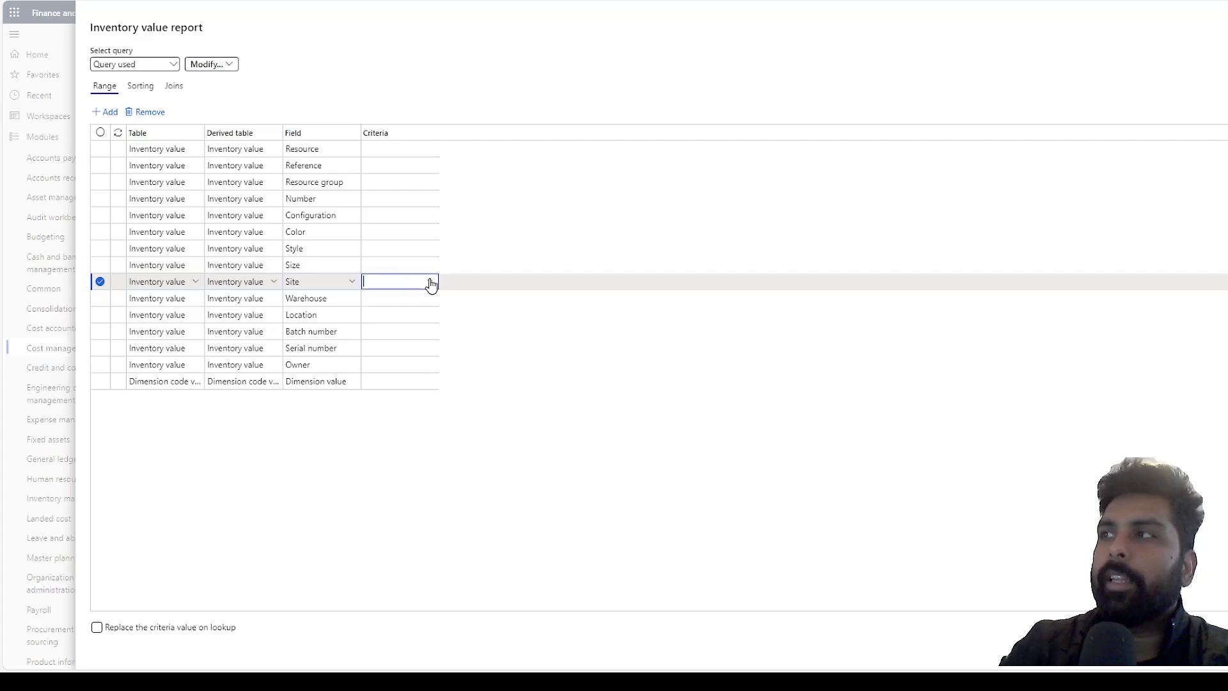
left_click(431, 282)
left_click(406, 311)
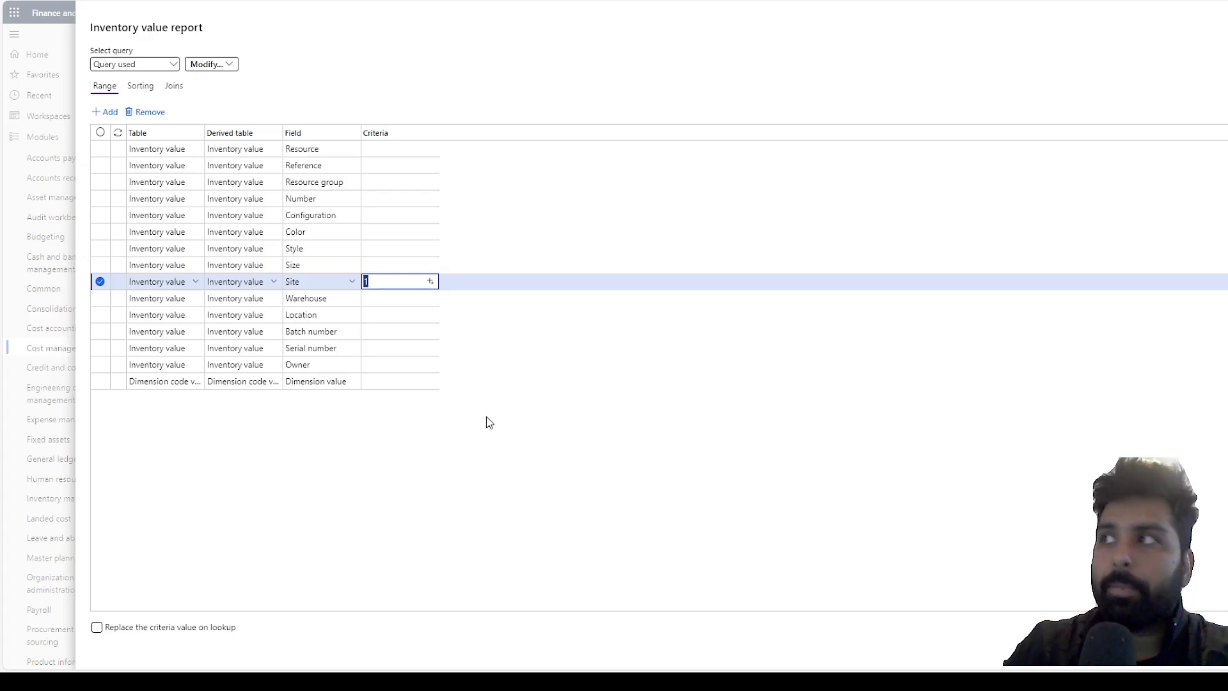
left_click(514, 439)
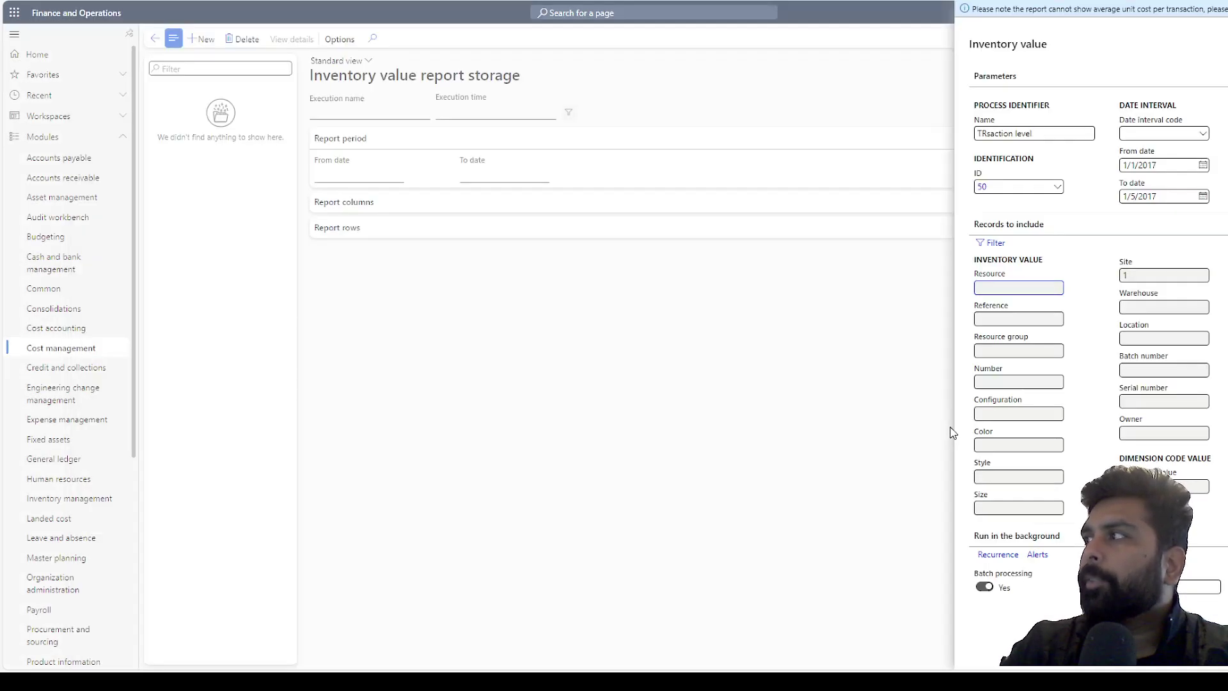
Step: Submit the transaction-level report run as a batch job and accept generating it for the older date range
left_click(1049, 223)
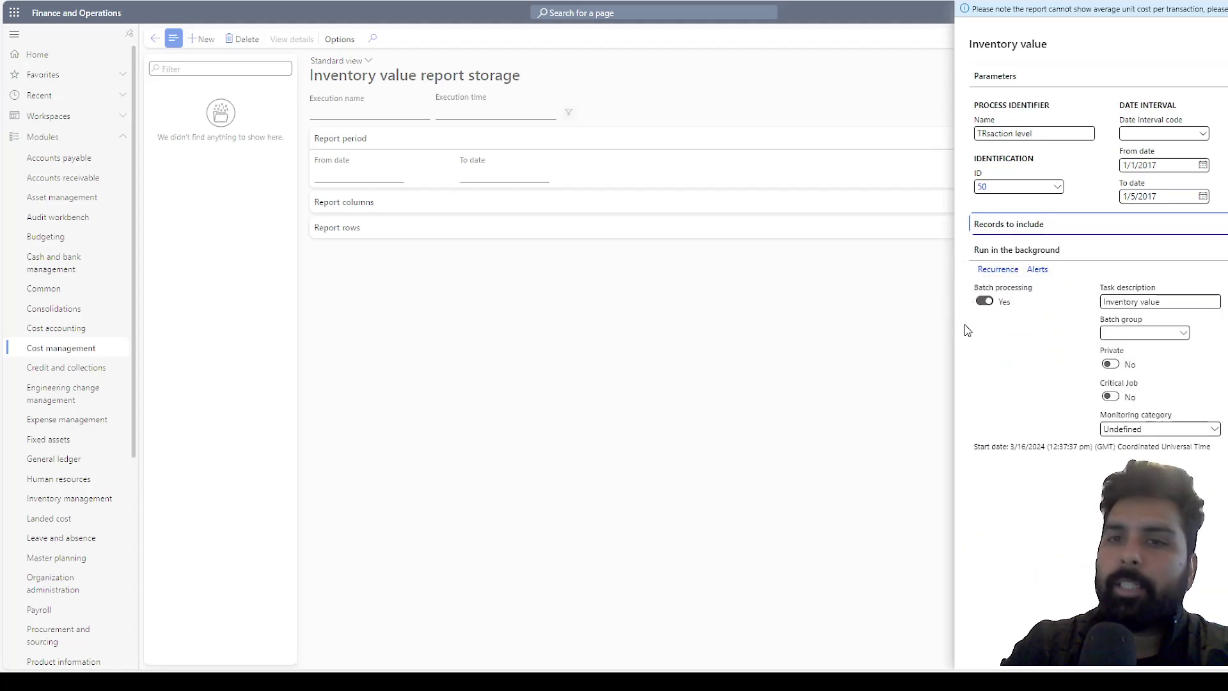
left_click(1216, 647)
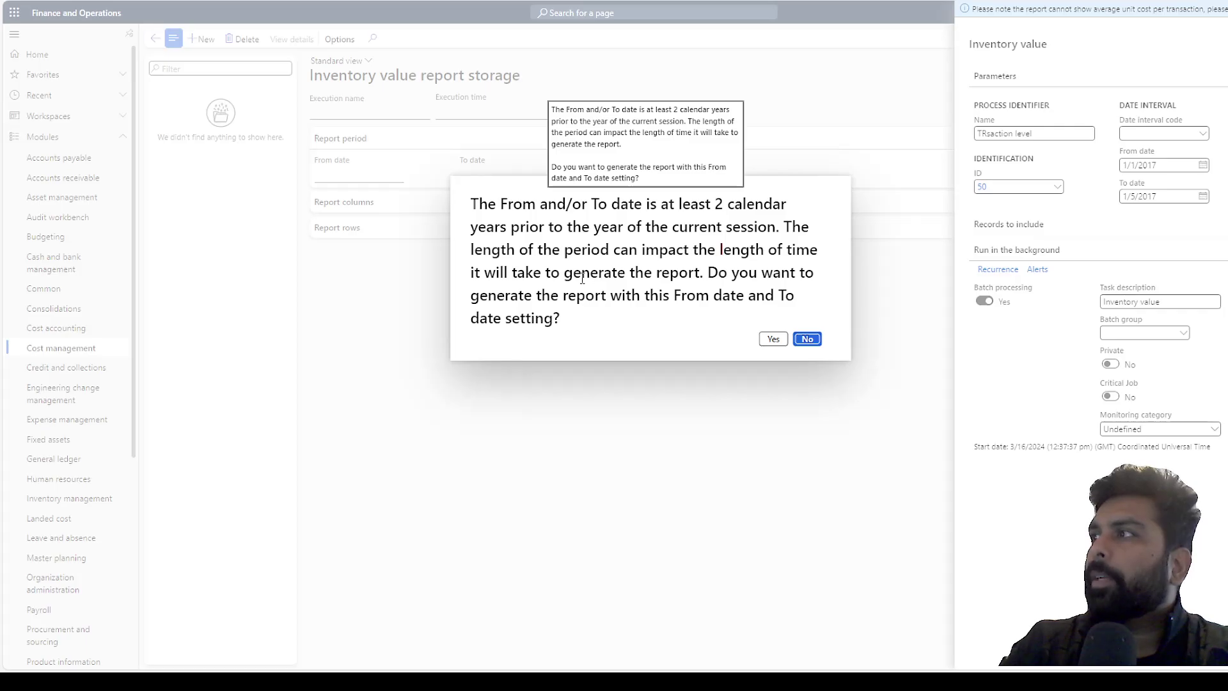
left_click(772, 339)
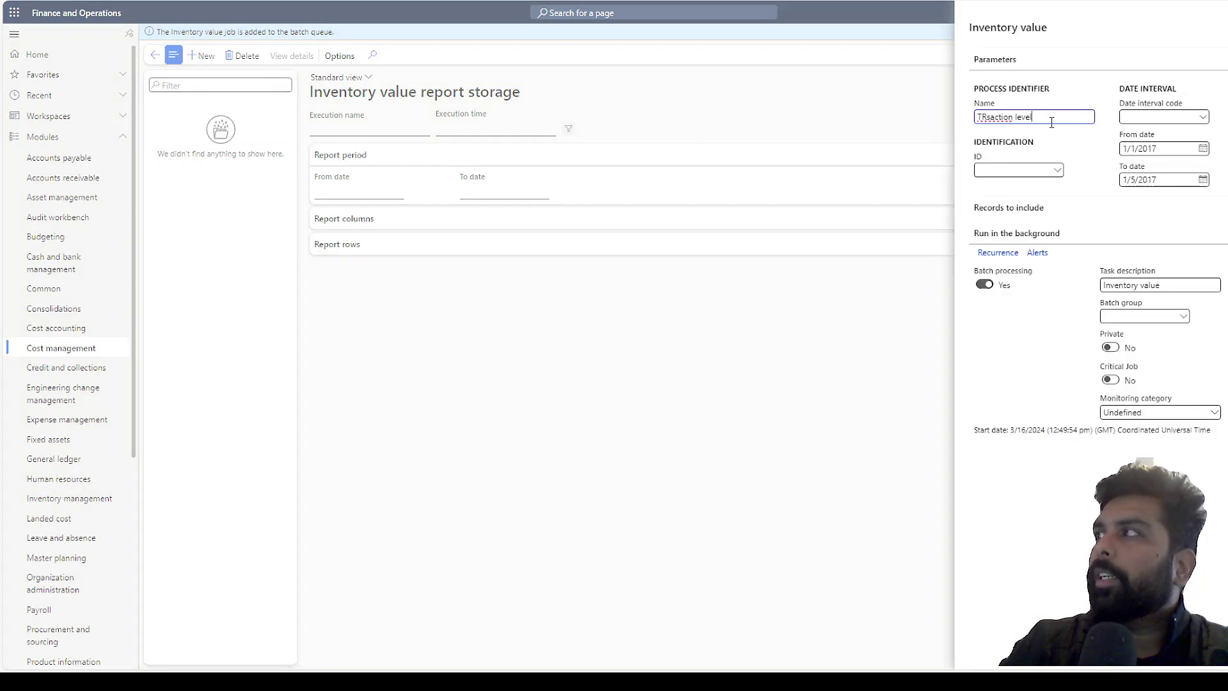
Step: Name the report run Total level, choose report ID 60 and set the To date to 1/31/2017
type("Total level")
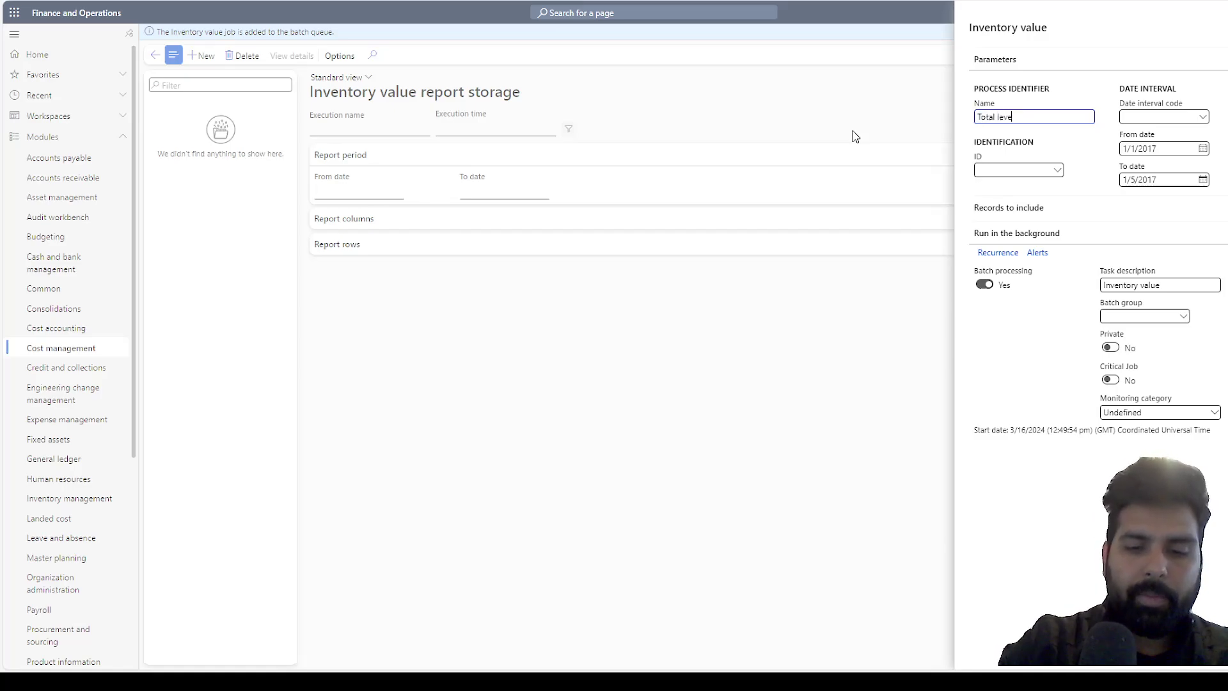
left_click(1057, 170)
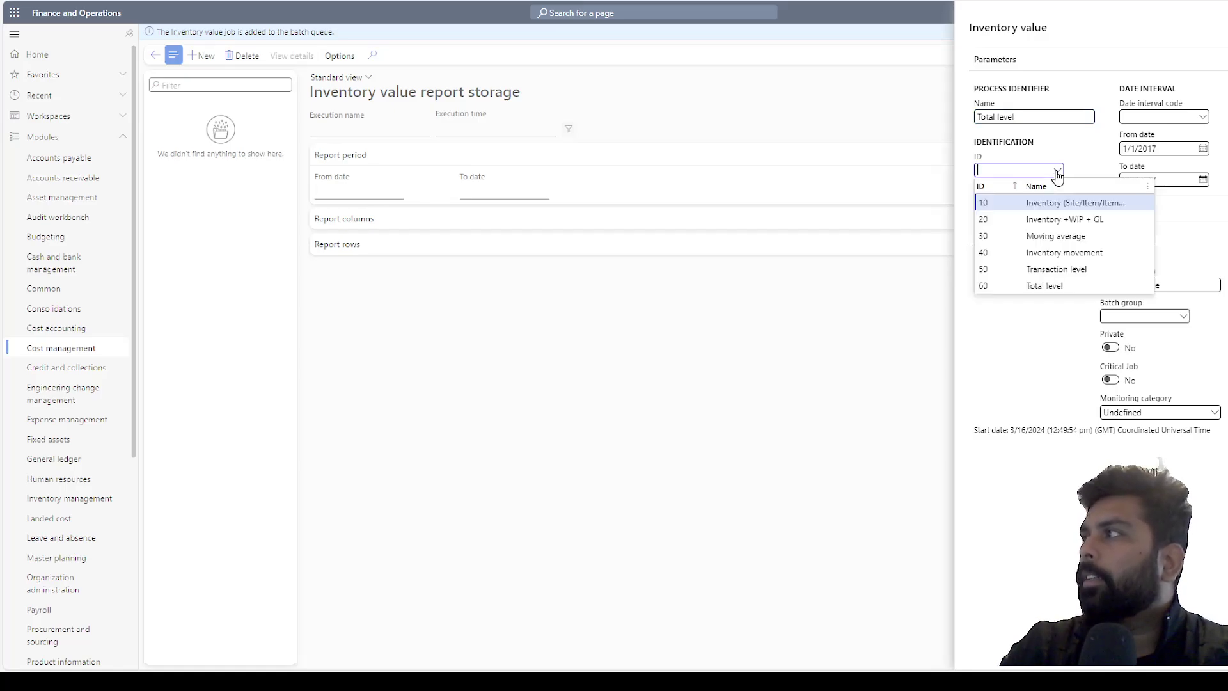
left_click(1011, 285)
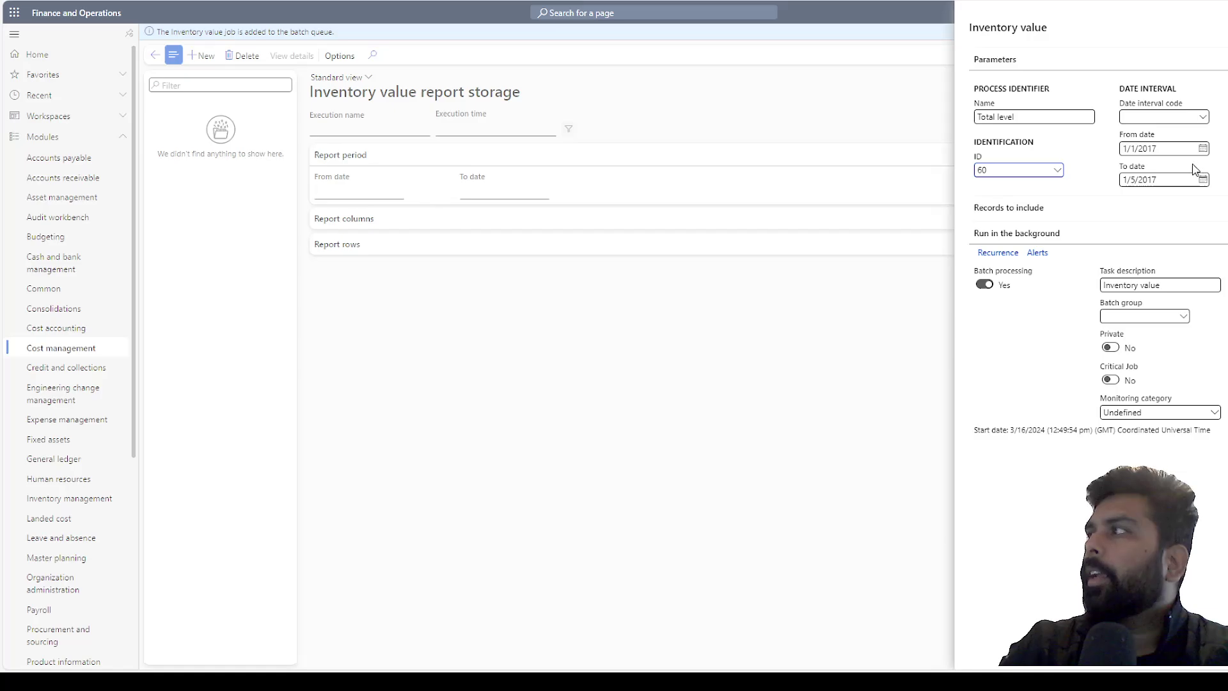
left_click(1203, 181)
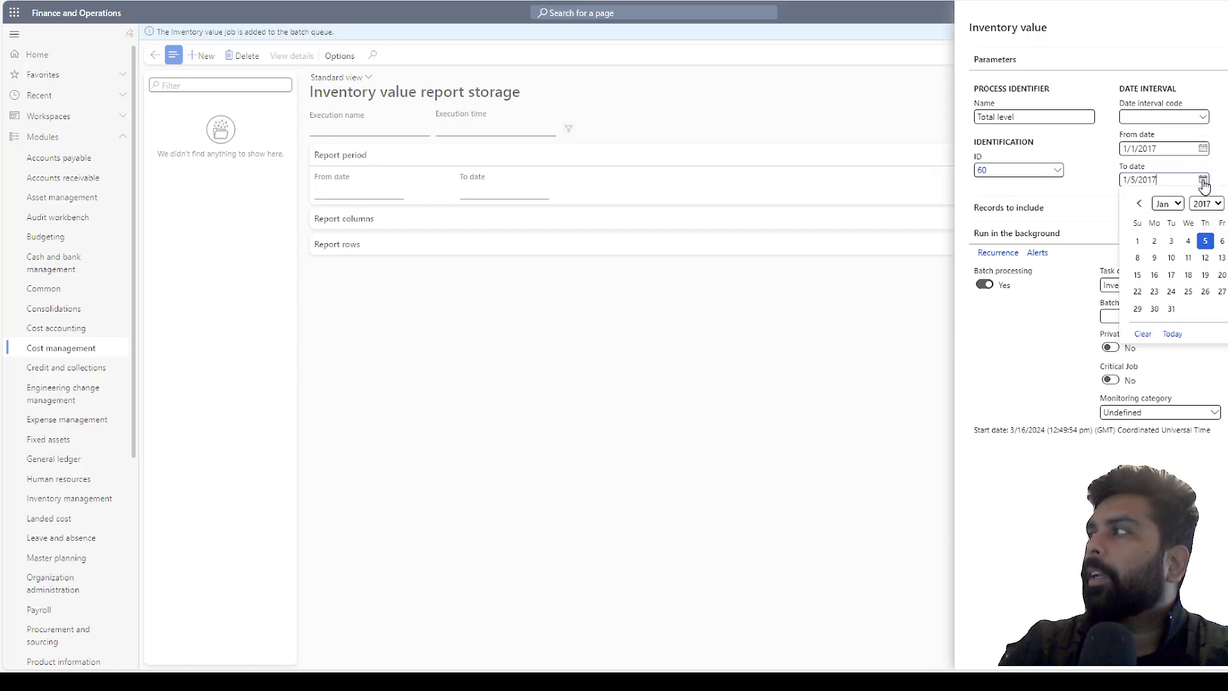
left_click(1171, 310)
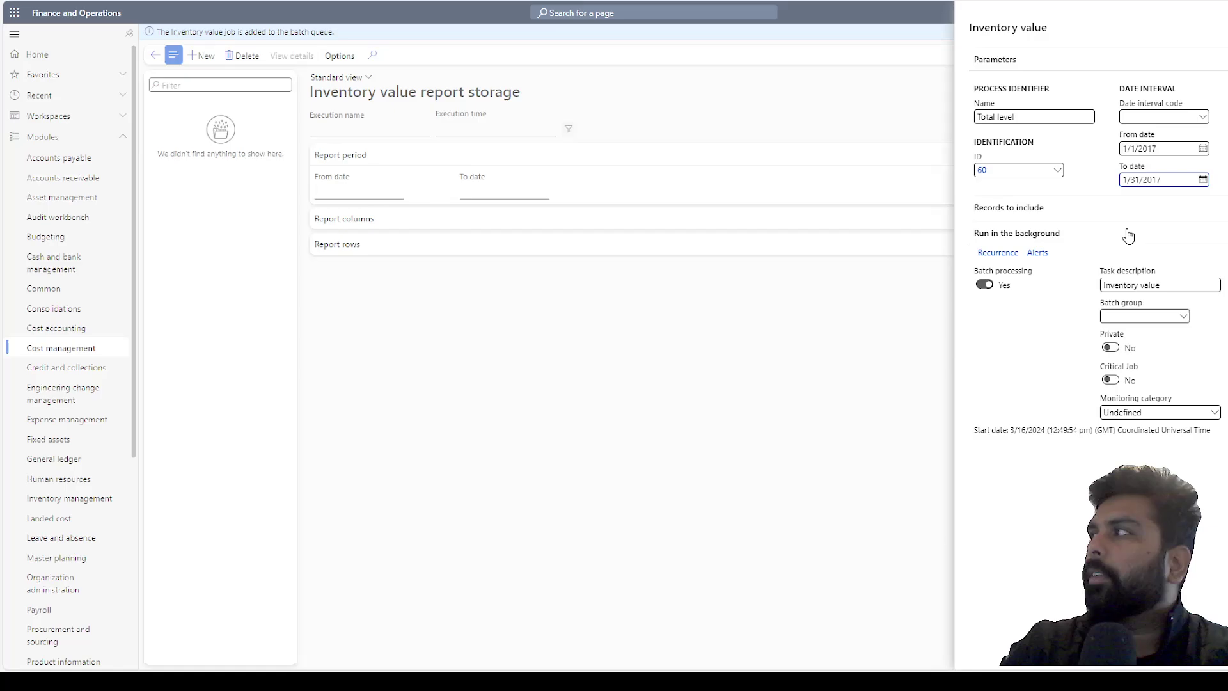
Step: Check the records to include and submit the total-level report run as a batch job, accepting the older date range
left_click(1093, 224)
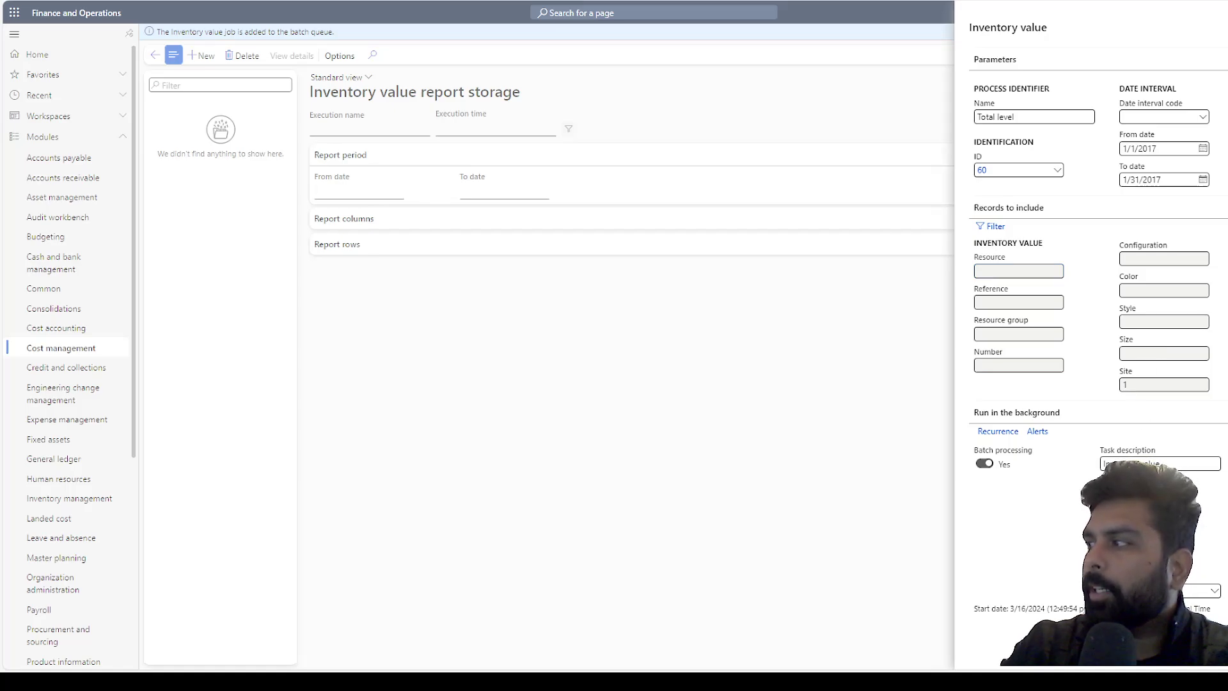
left_click(1160, 651)
left_click(772, 339)
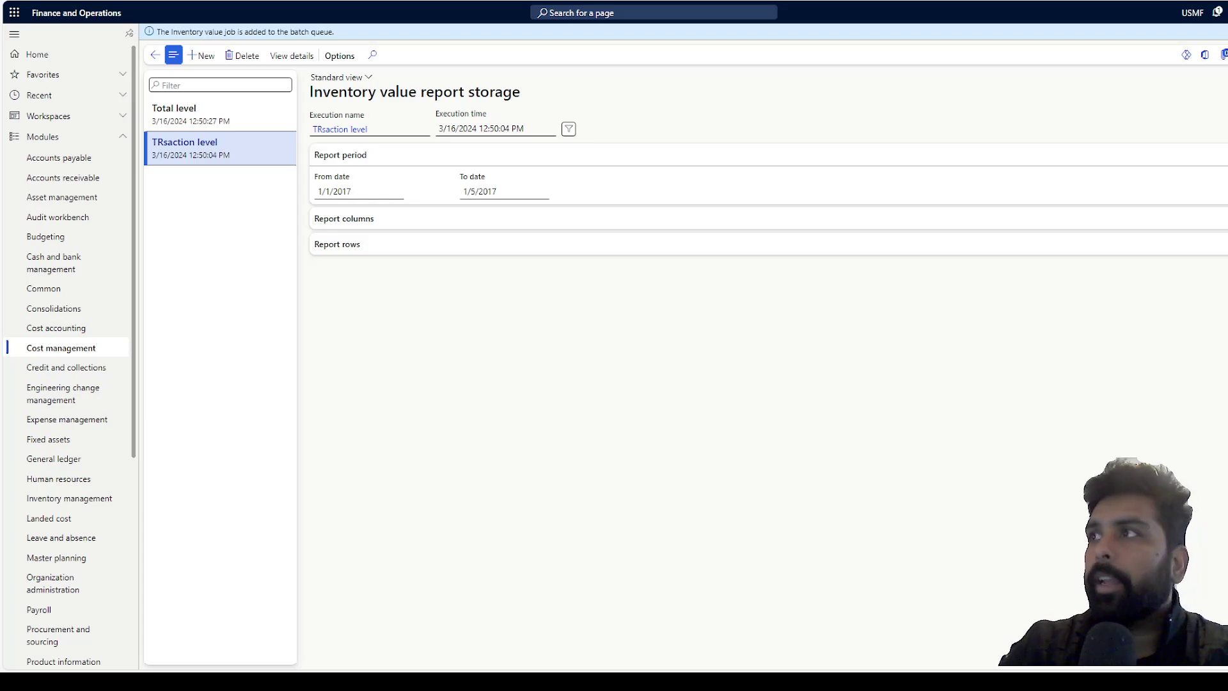
Step: Review the report columns and report rows settings of the stored TRsaction level run and open its details
left_click(466, 224)
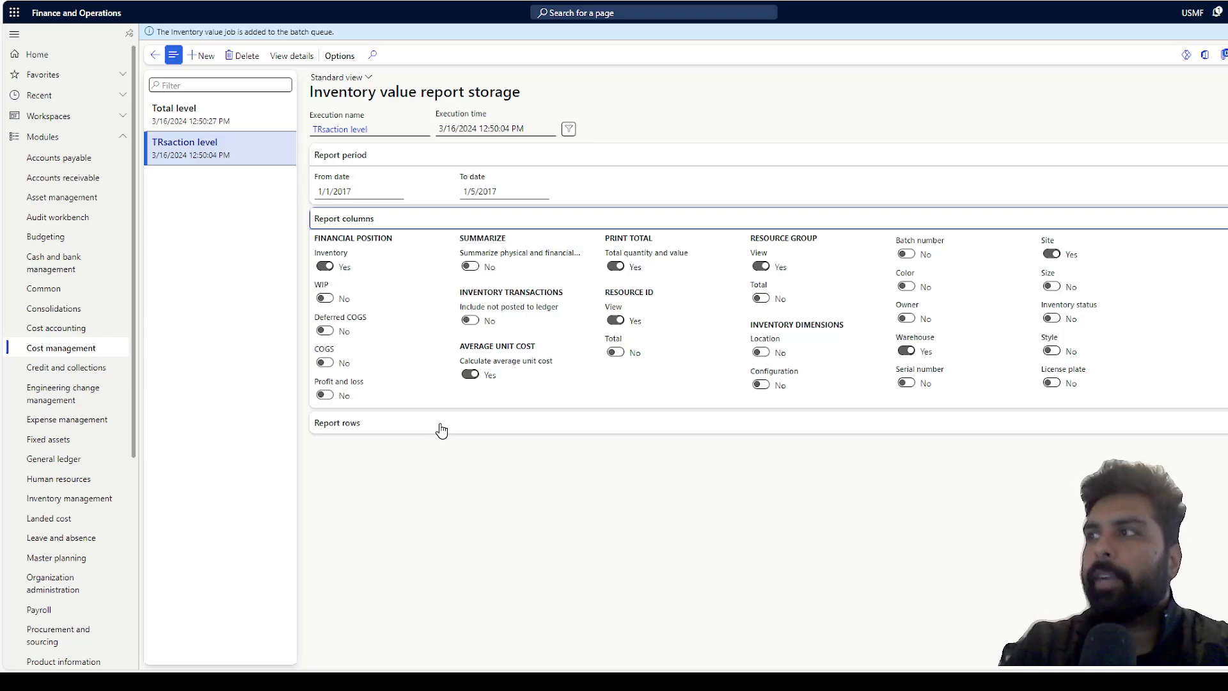
left_click(440, 425)
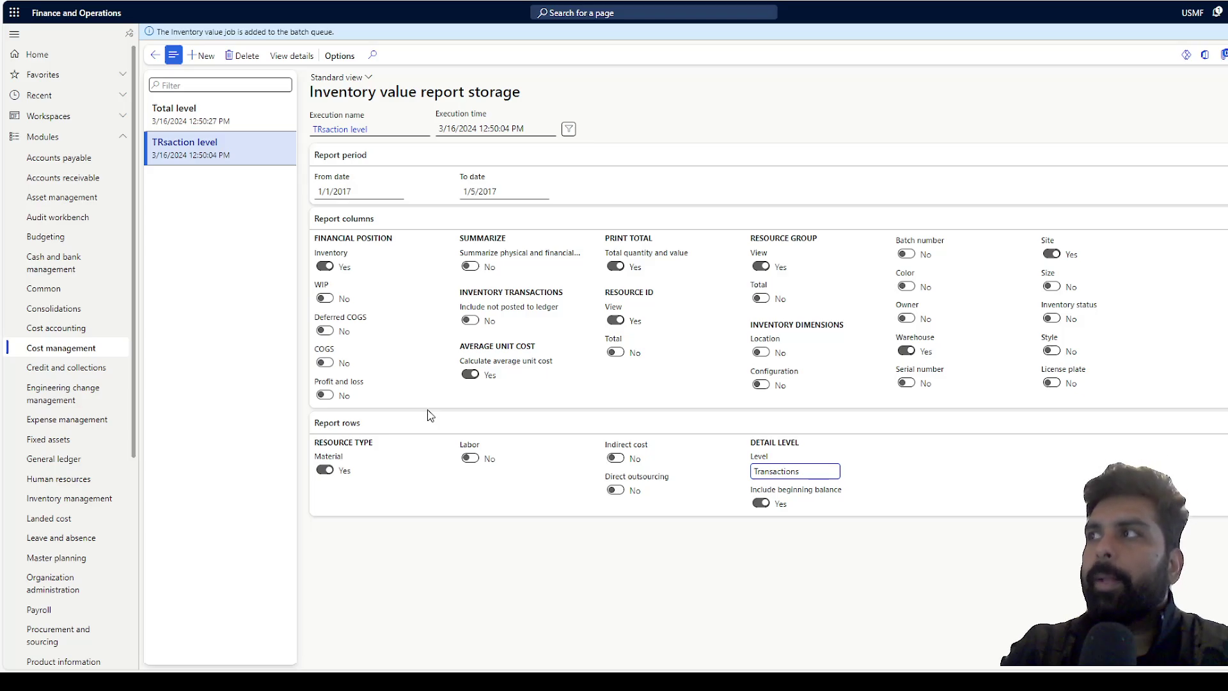
left_click(293, 57)
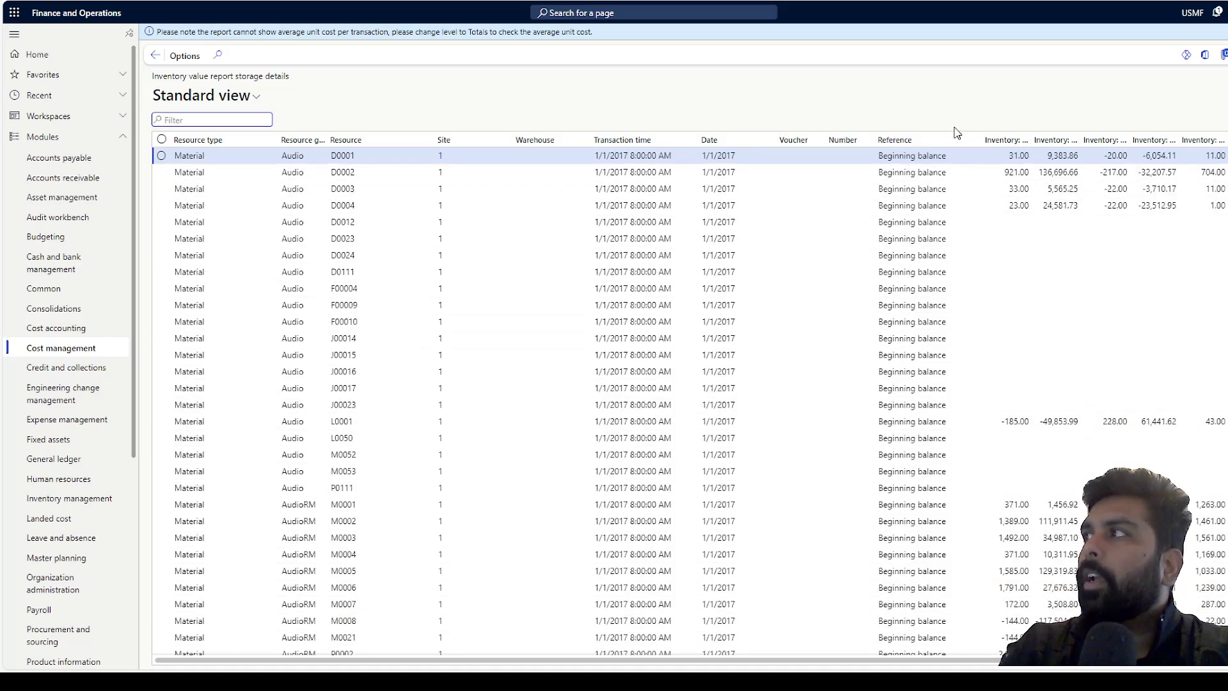
Step: Filter the transaction-level report details to resources beginning with D0001
left_click(360, 156)
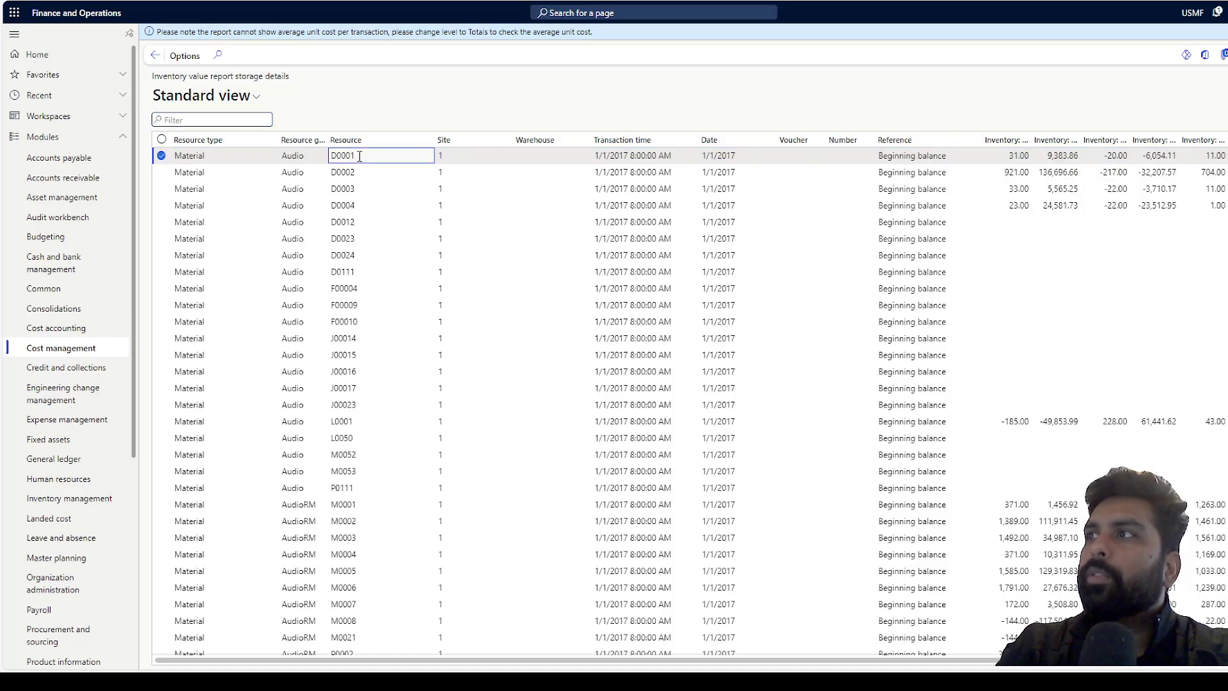
left_click_drag(350, 155, 328, 156)
key("ctrl+c")
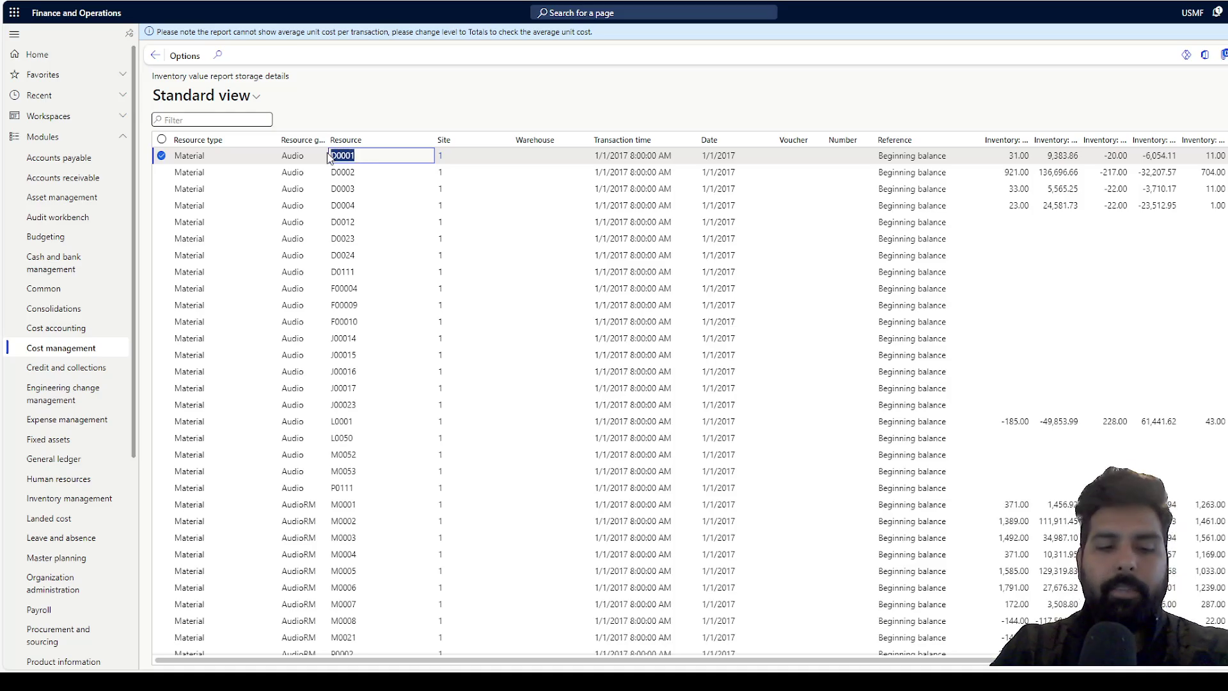
left_click(362, 139)
key("ctrl+v")
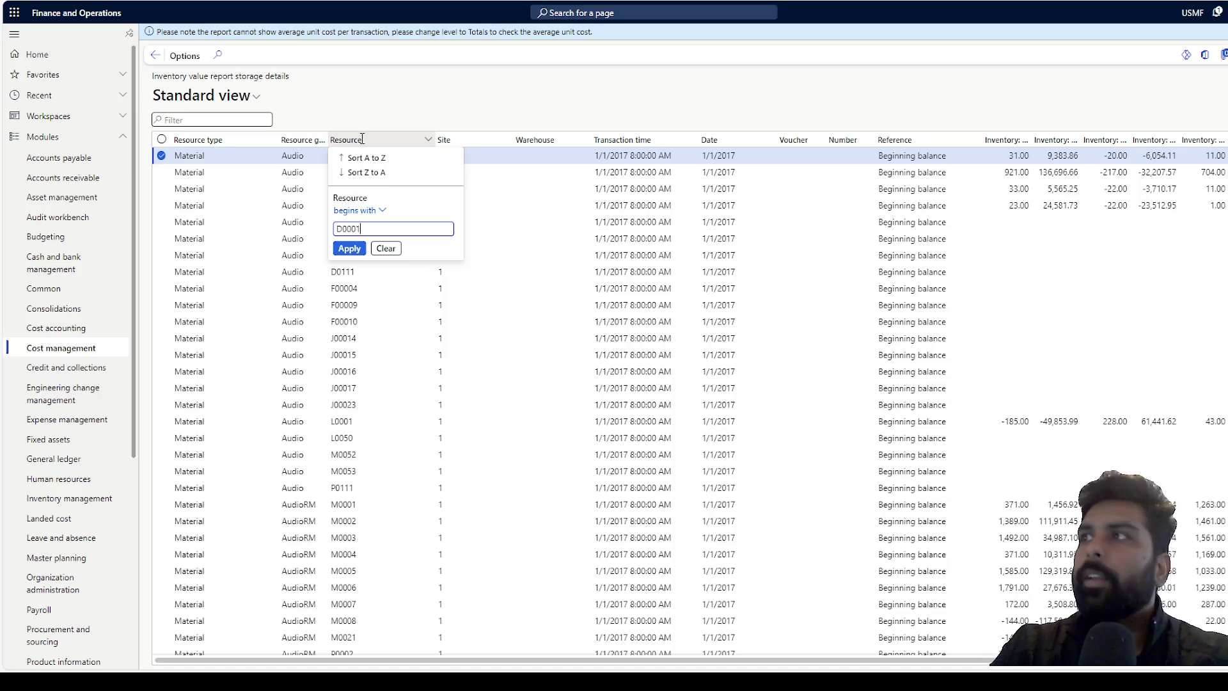
left_click(348, 249)
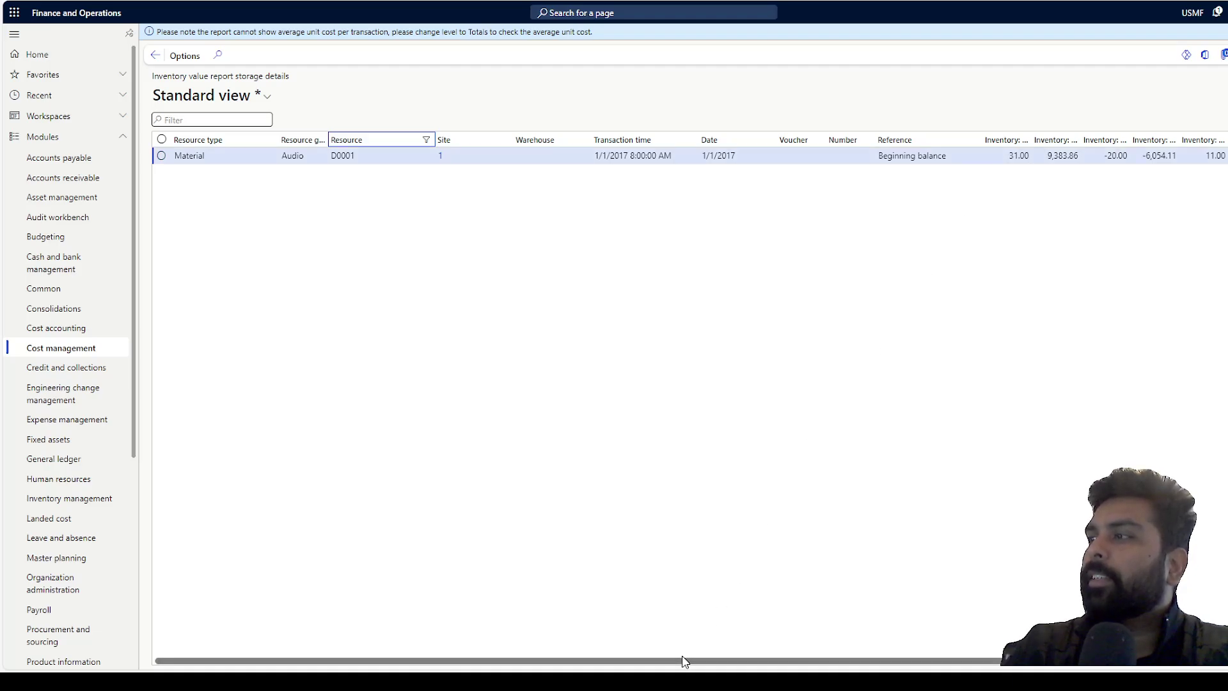
Step: Examine the inventory quantity and amount columns of the beginning balance line for resource D0001
scroll(683, 661, "right", 1)
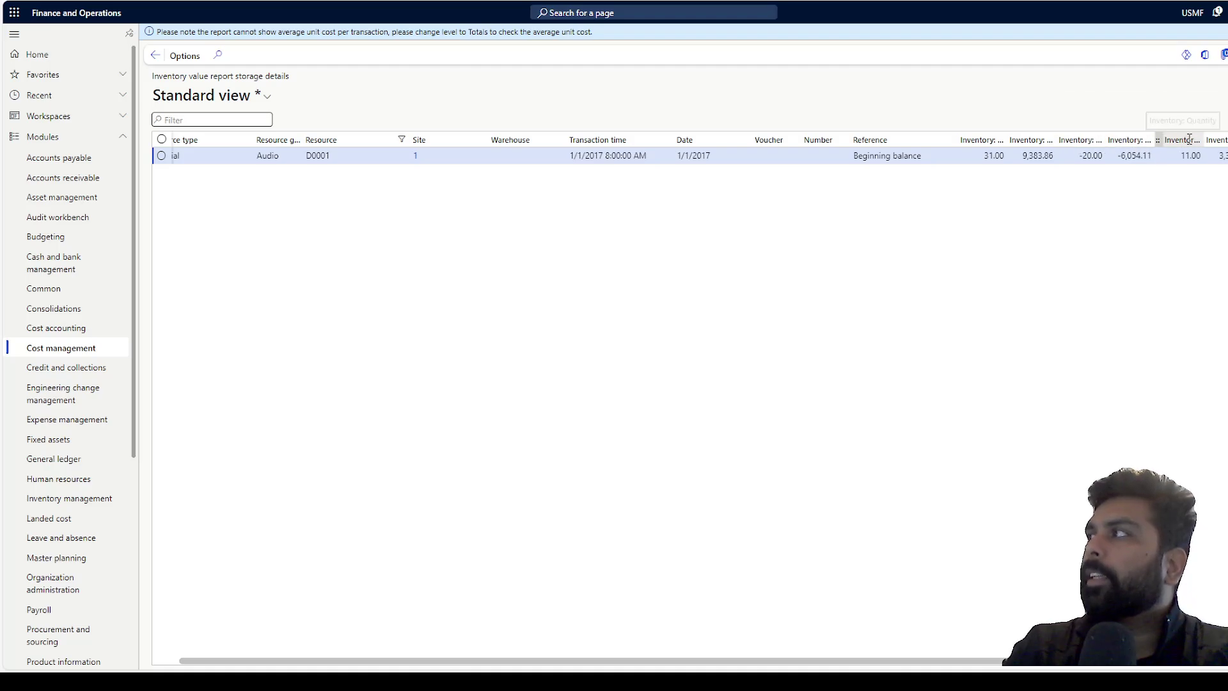
left_click(986, 158)
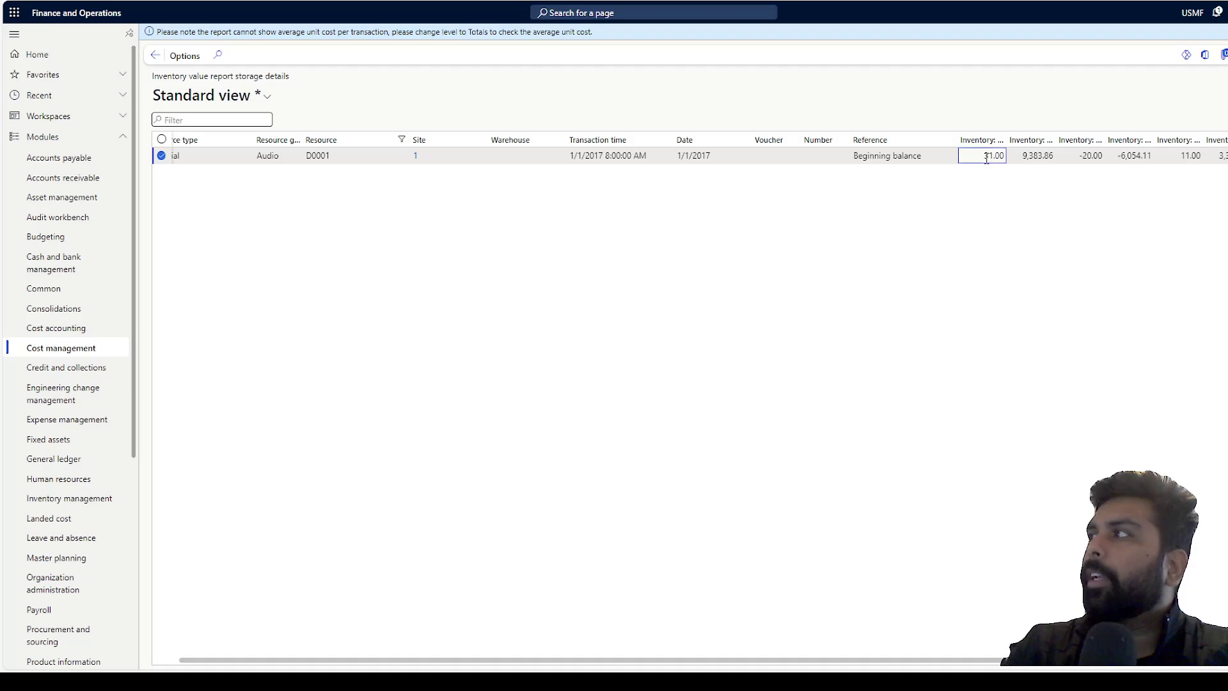
left_click(1043, 155)
left_click(1090, 155)
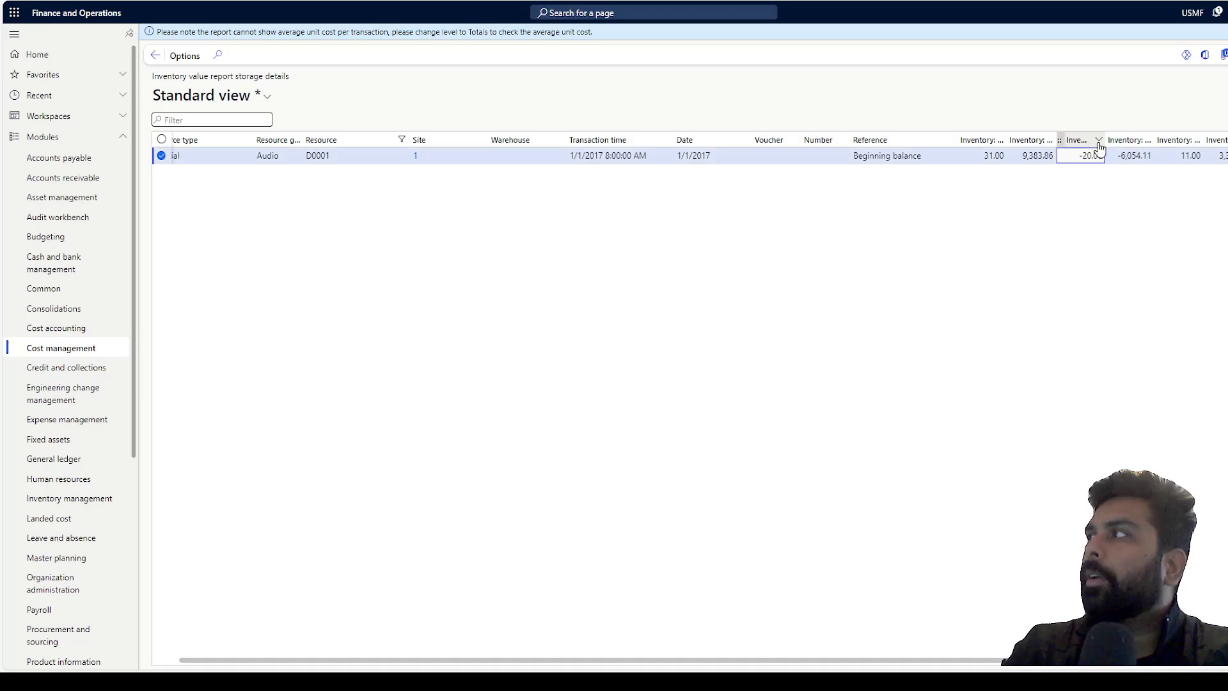
left_click(1125, 156)
left_click(1184, 154)
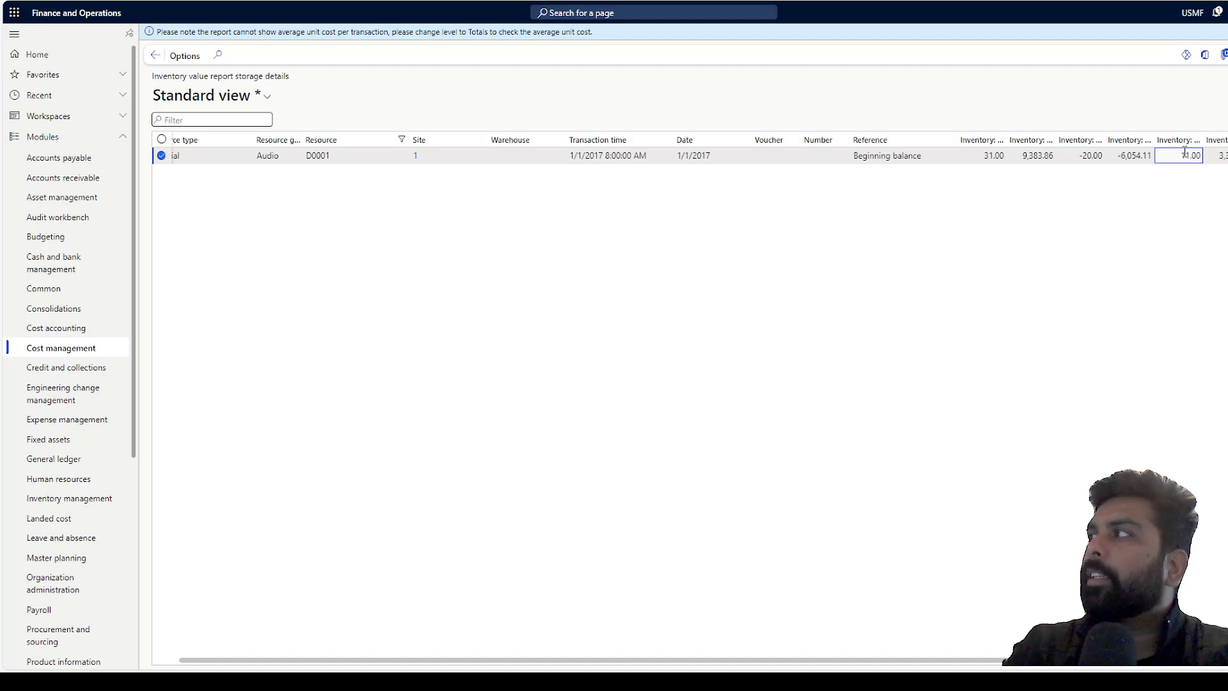
left_click(1221, 155)
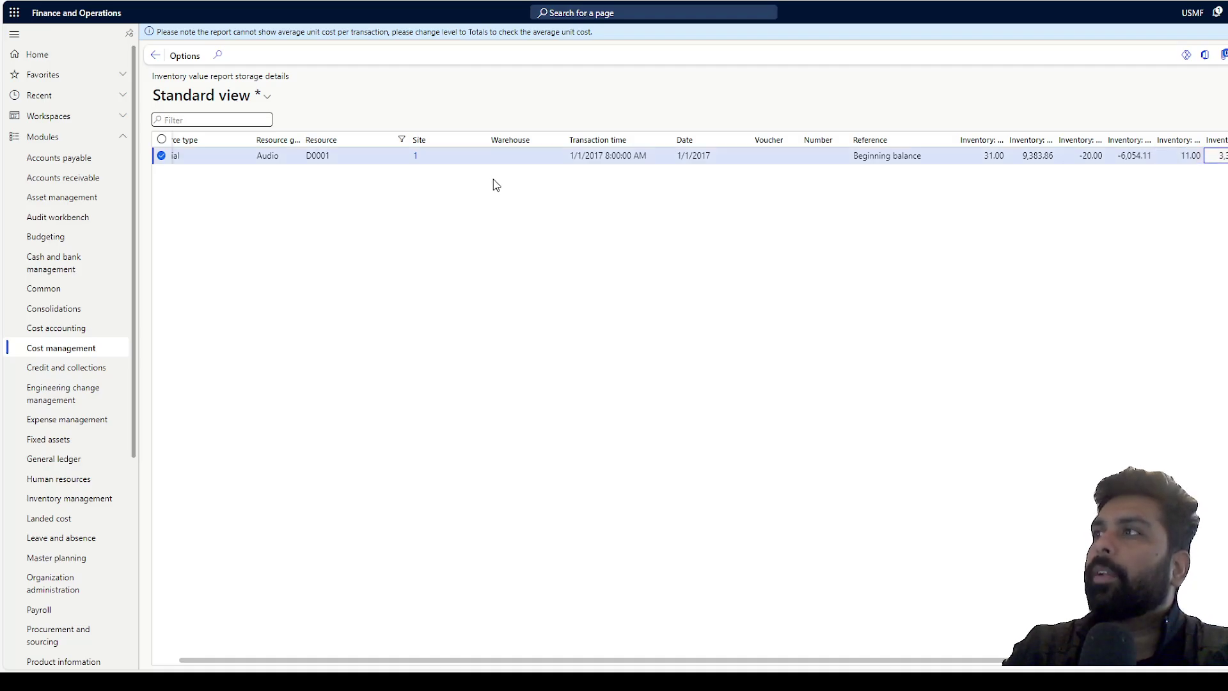
Step: Clear the D0001 filter and filter the report details to resources beginning with M0001
left_click(377, 141)
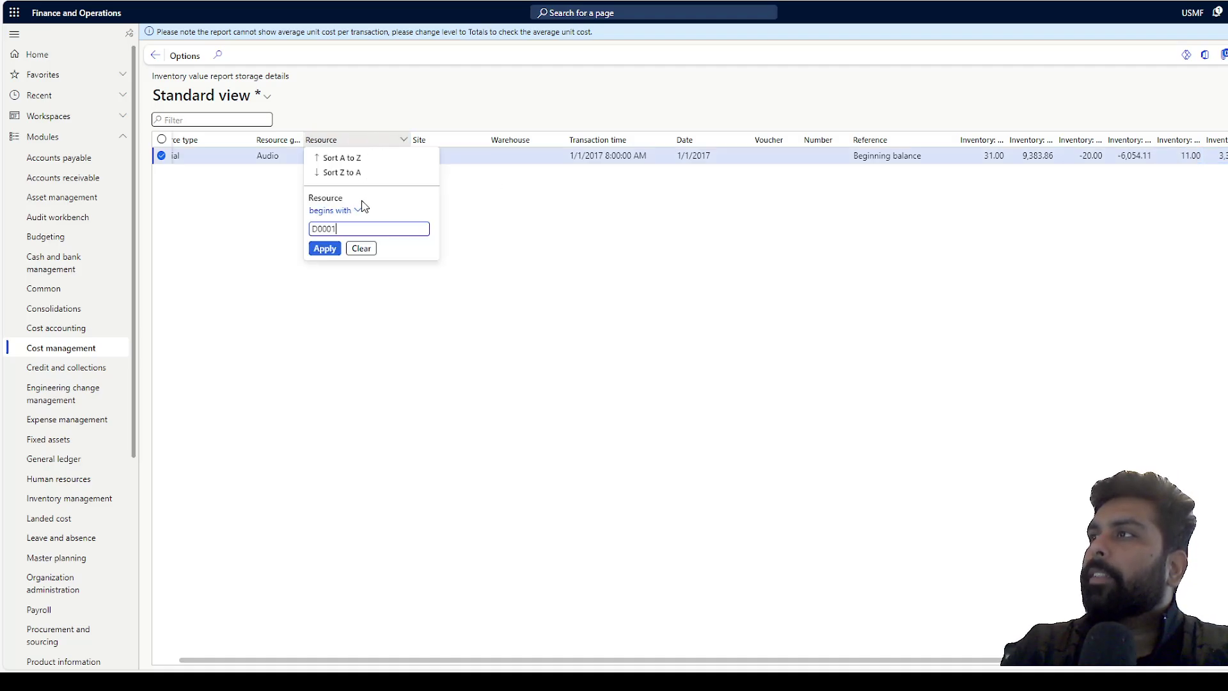
left_click(360, 248)
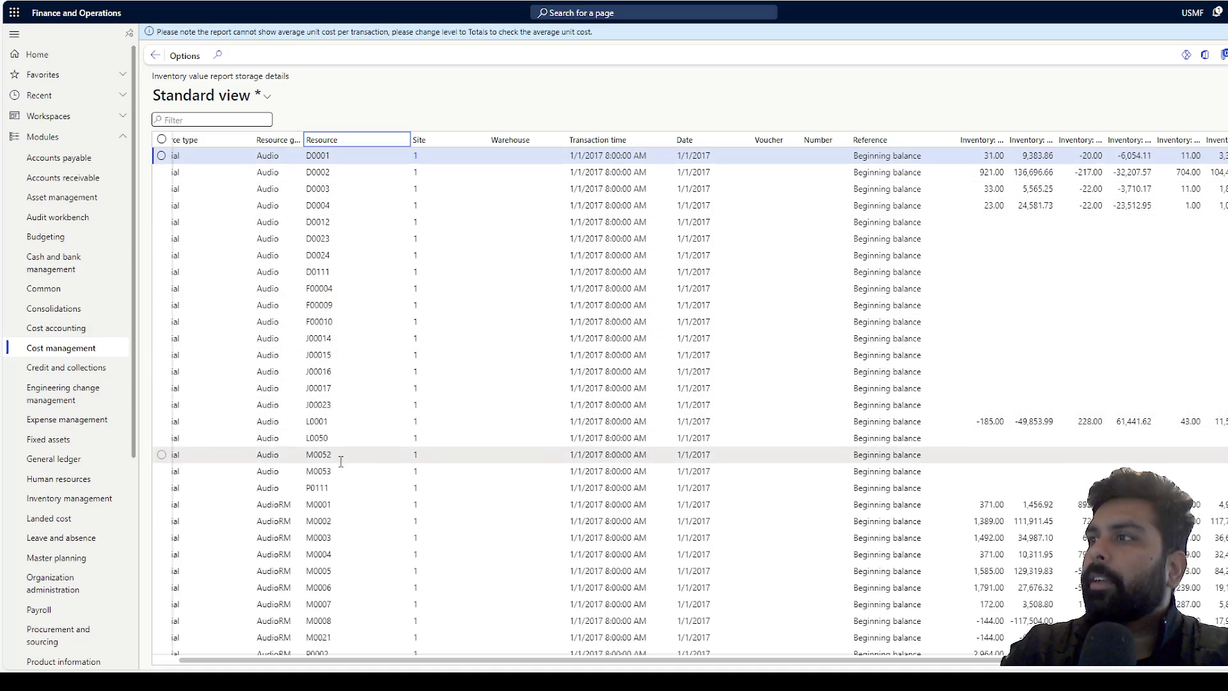
left_click(340, 504)
left_click_drag(340, 504, 304, 505)
key("ctrl+c")
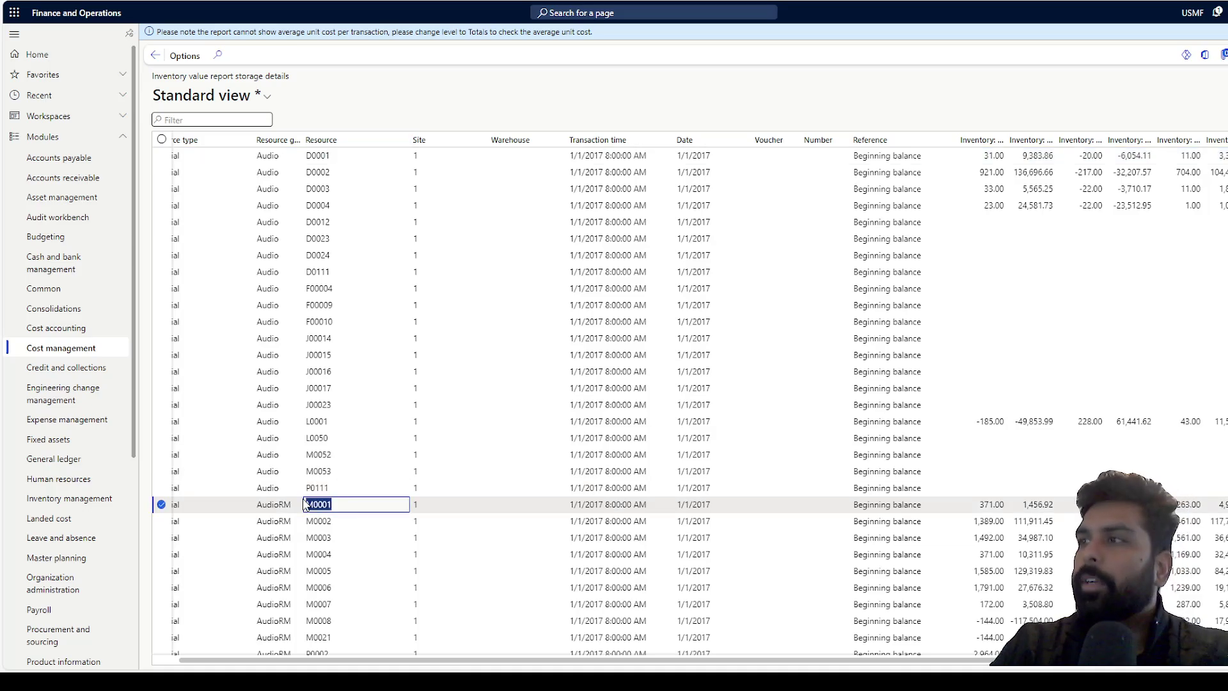
left_click(344, 142)
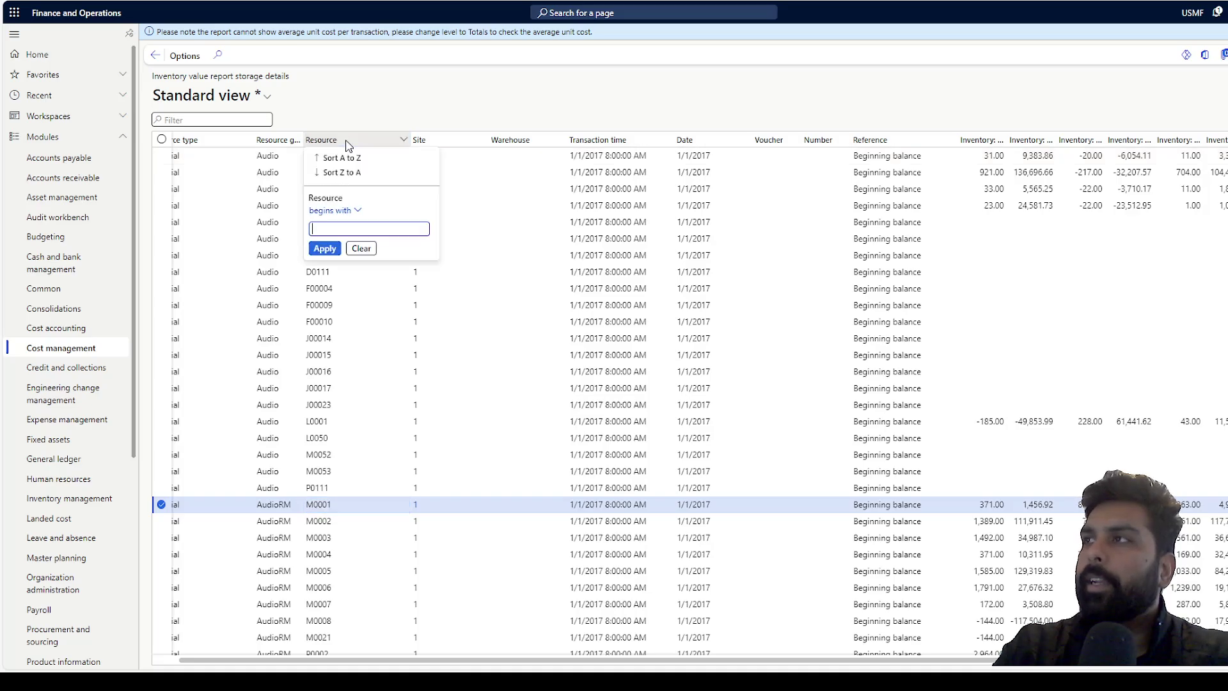
key("ctrl+v")
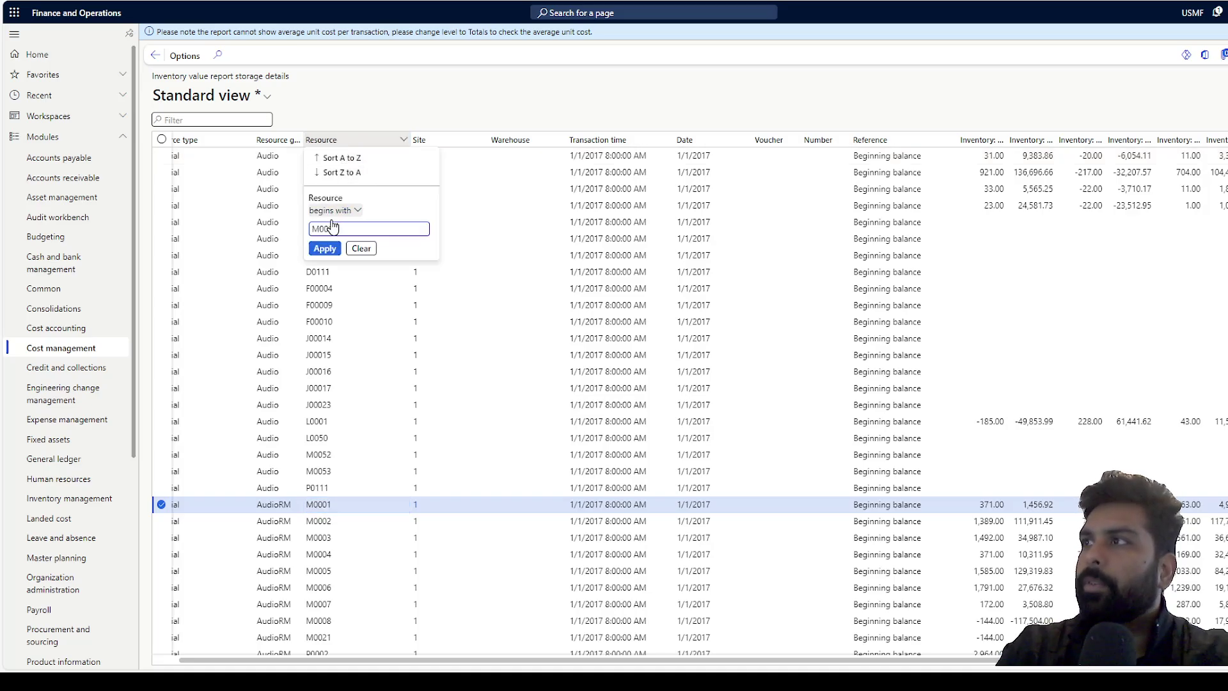
left_click(325, 248)
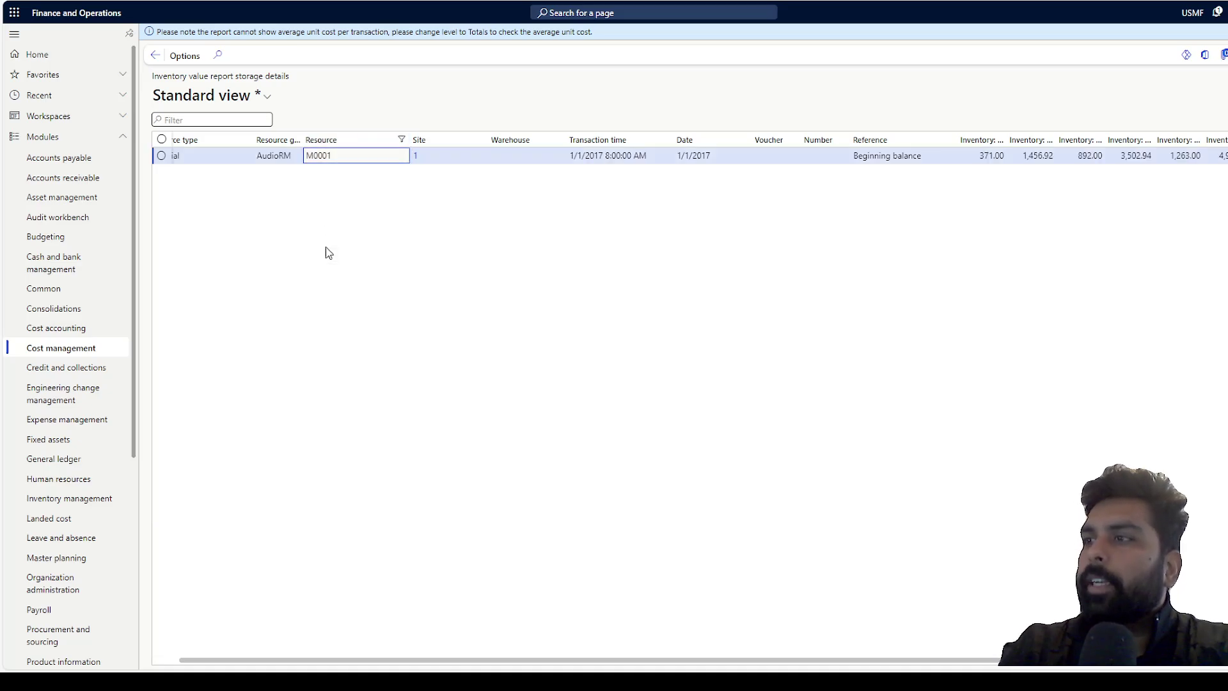
Step: Clear the Resource filter for M0001 to list all resources in the report details
left_click(176, 662)
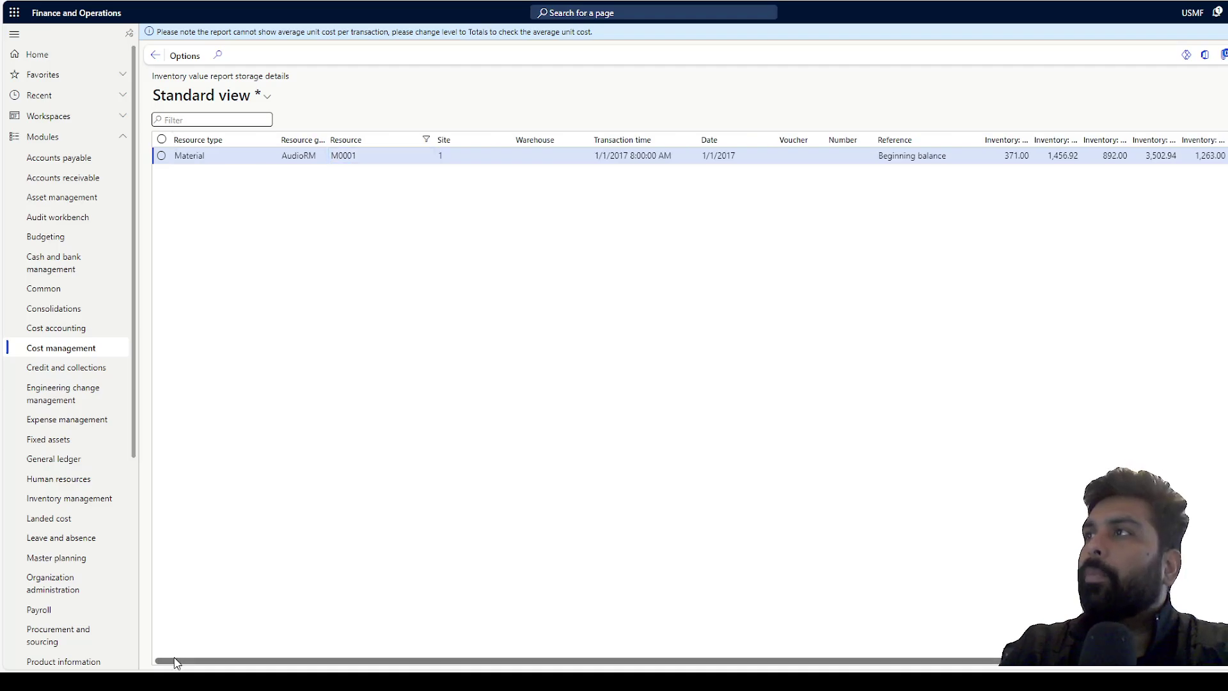
left_click(387, 139)
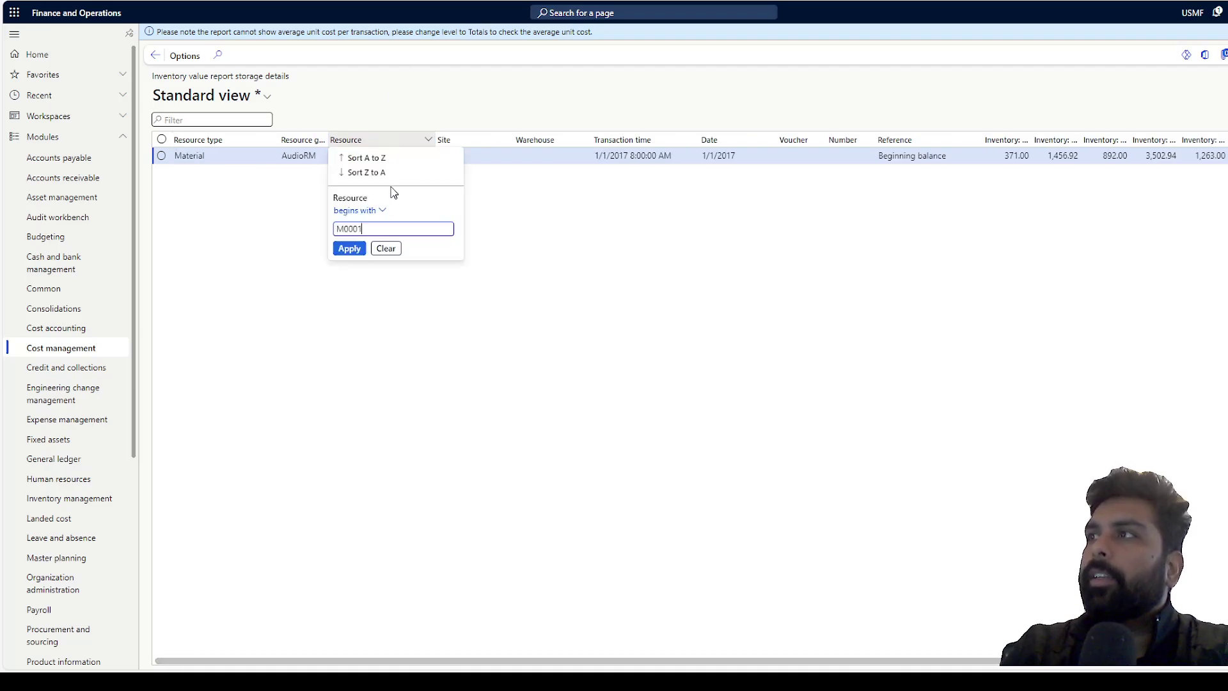
left_click(388, 249)
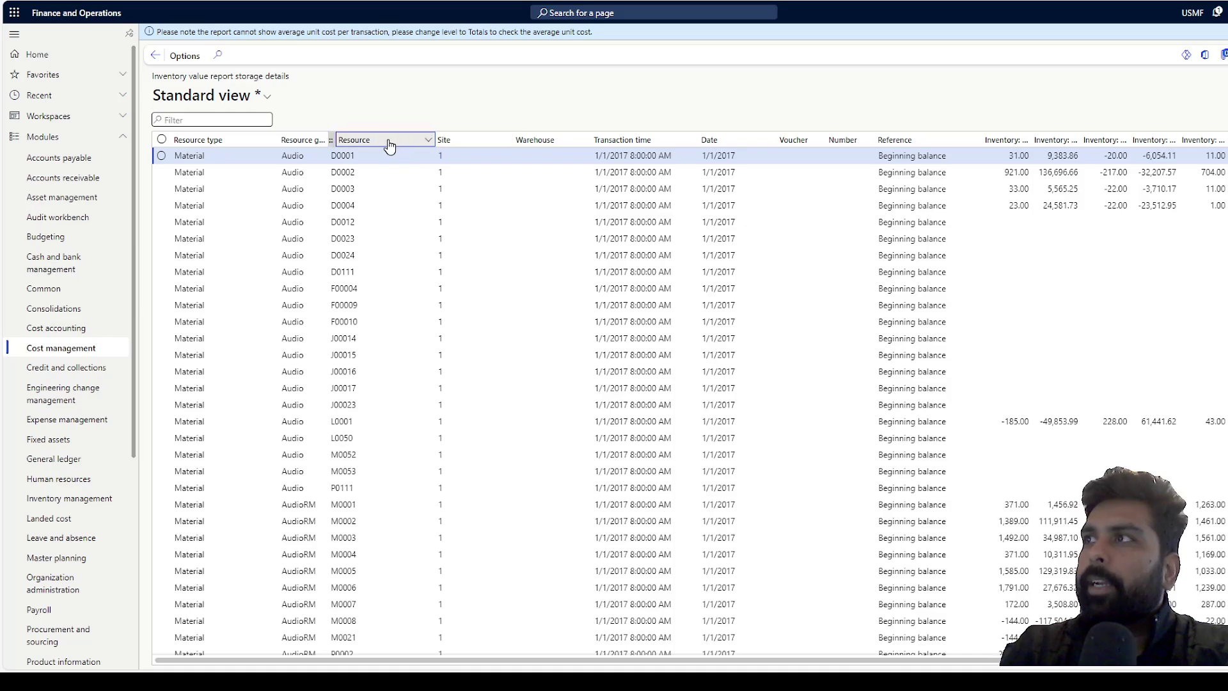
Step: Group the transaction-level report lines by Site, with Resource group as the second grouping level
right_click(486, 148)
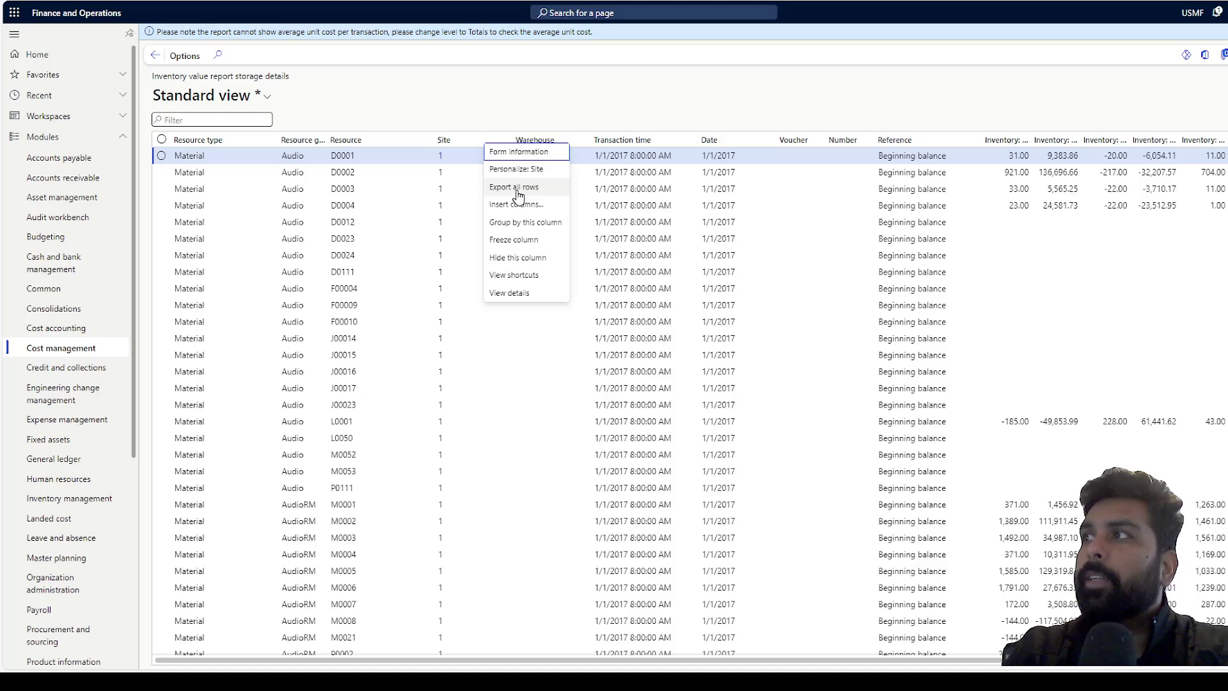
left_click(521, 223)
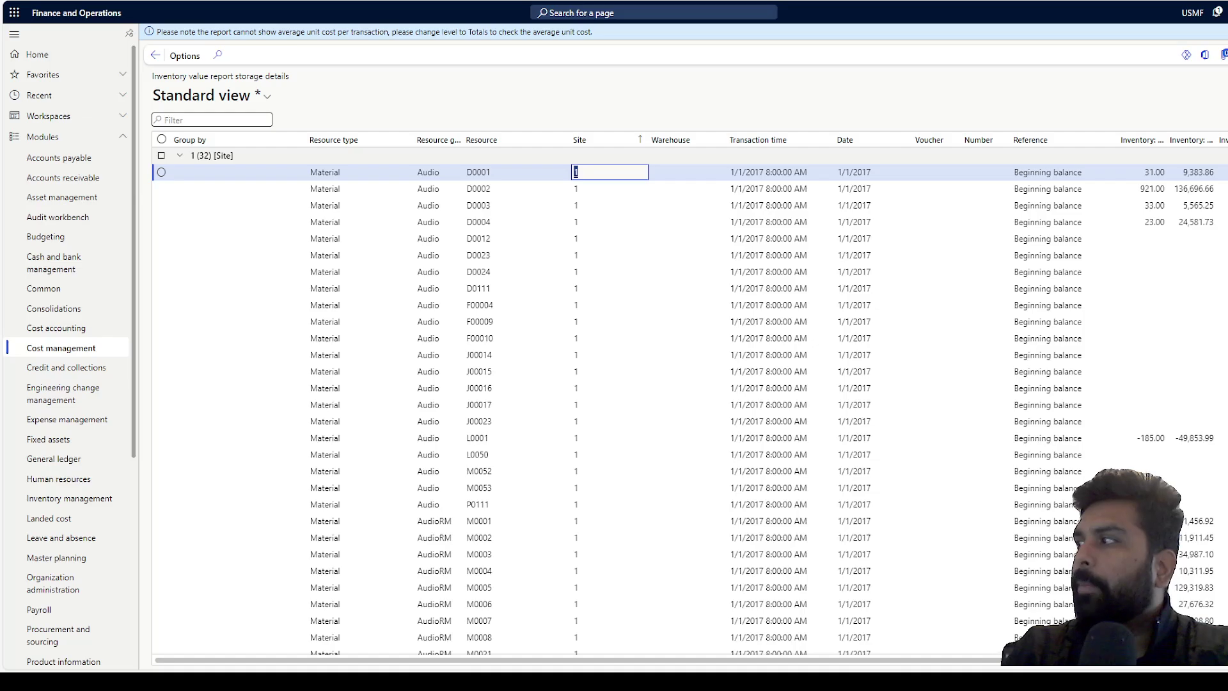
scroll(689, 401, "down", 2)
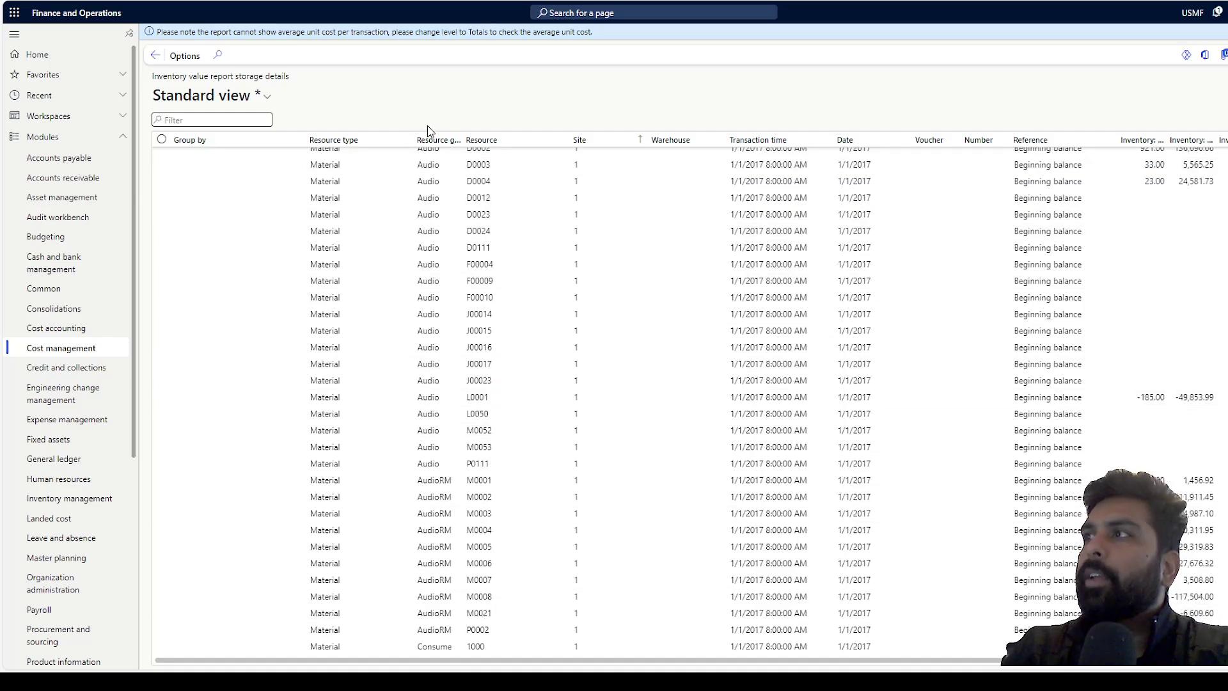
right_click(438, 144)
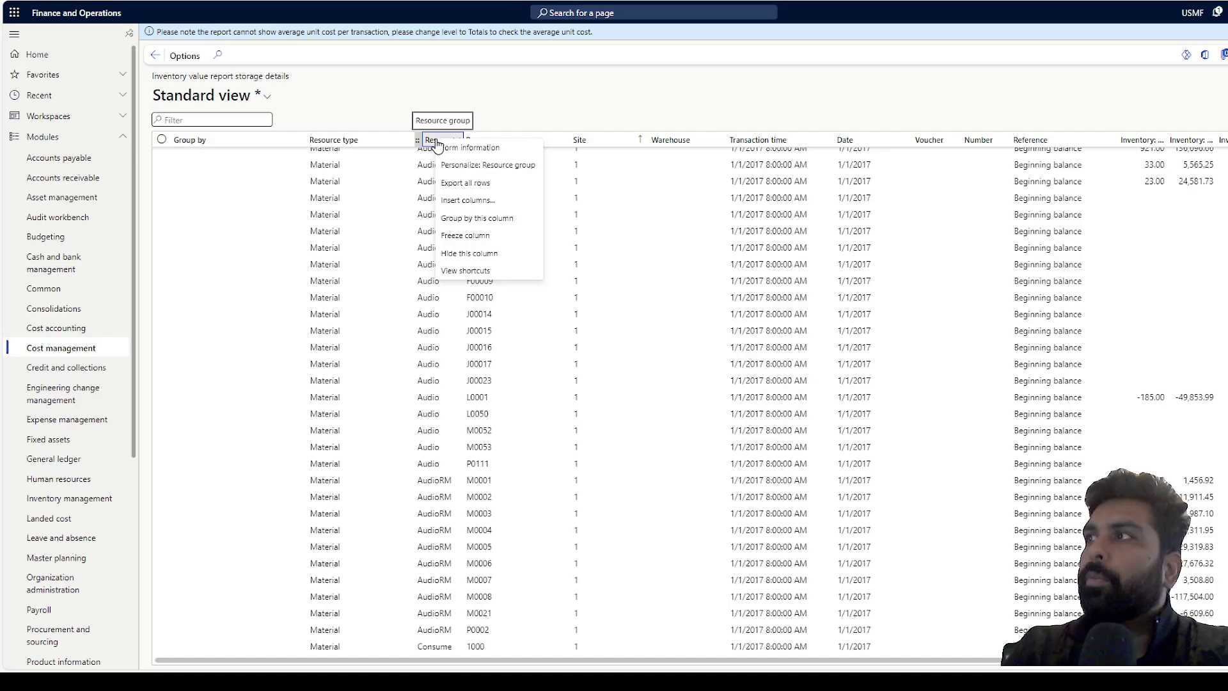
left_click(468, 219)
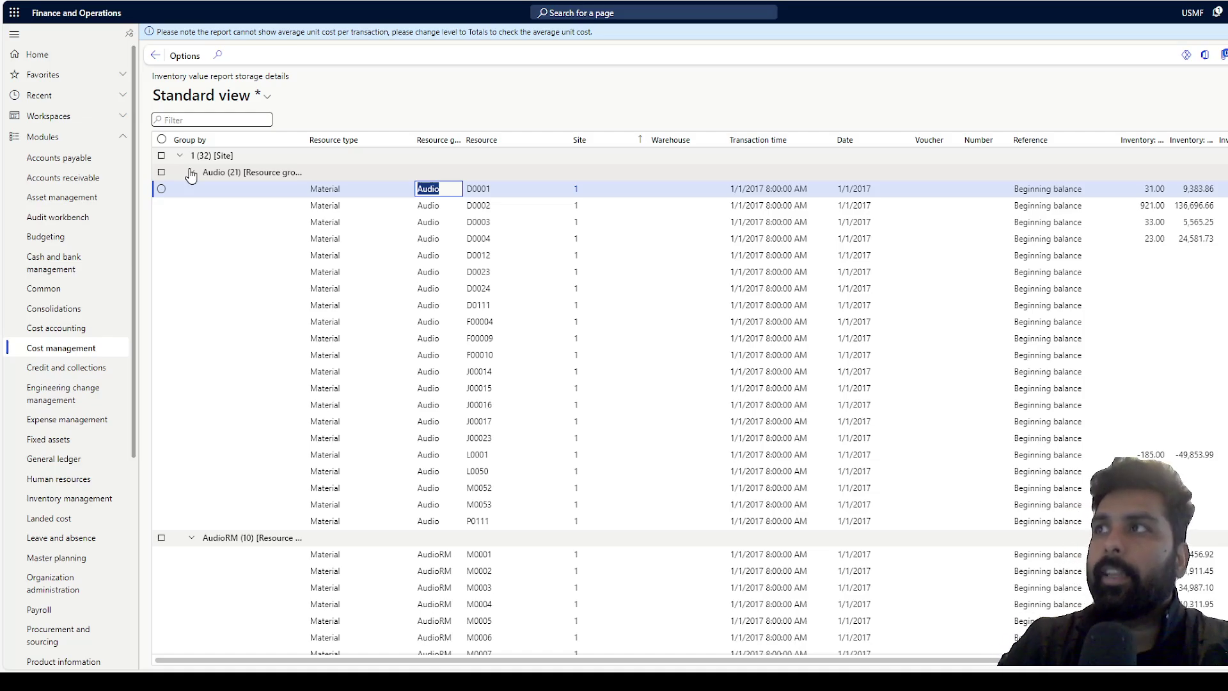
Step: Return to the stored report list and open the details of the Total level run
left_click(155, 56)
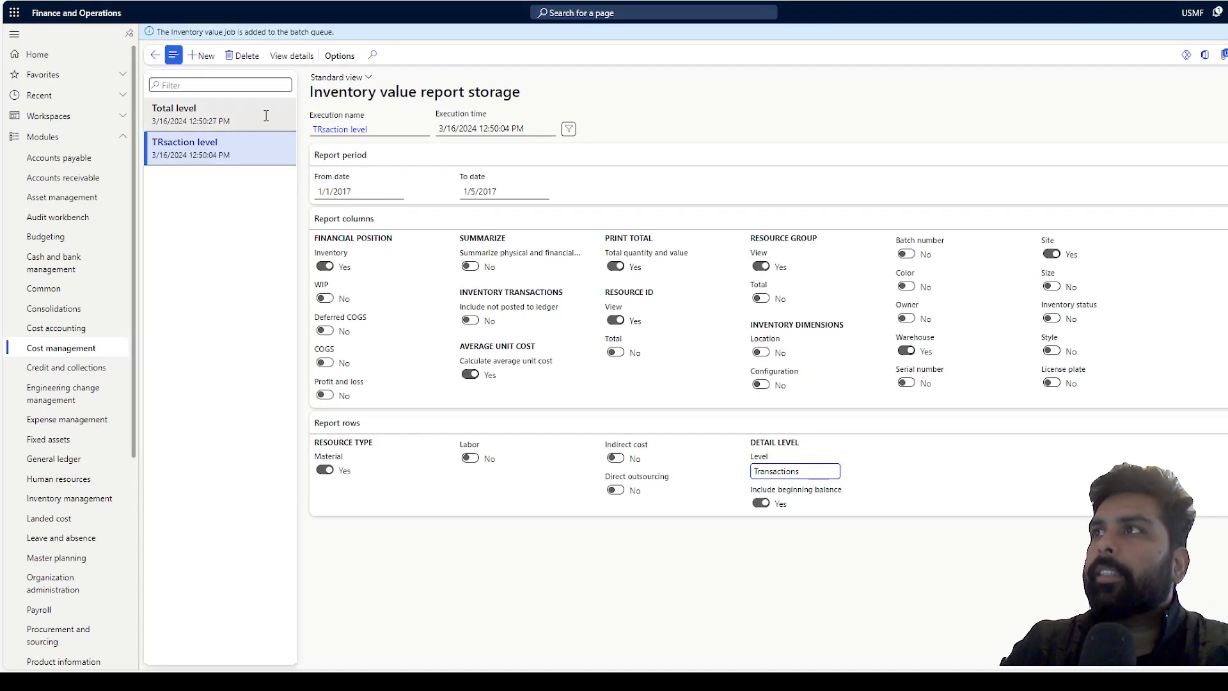
left_click(257, 115)
left_click(285, 60)
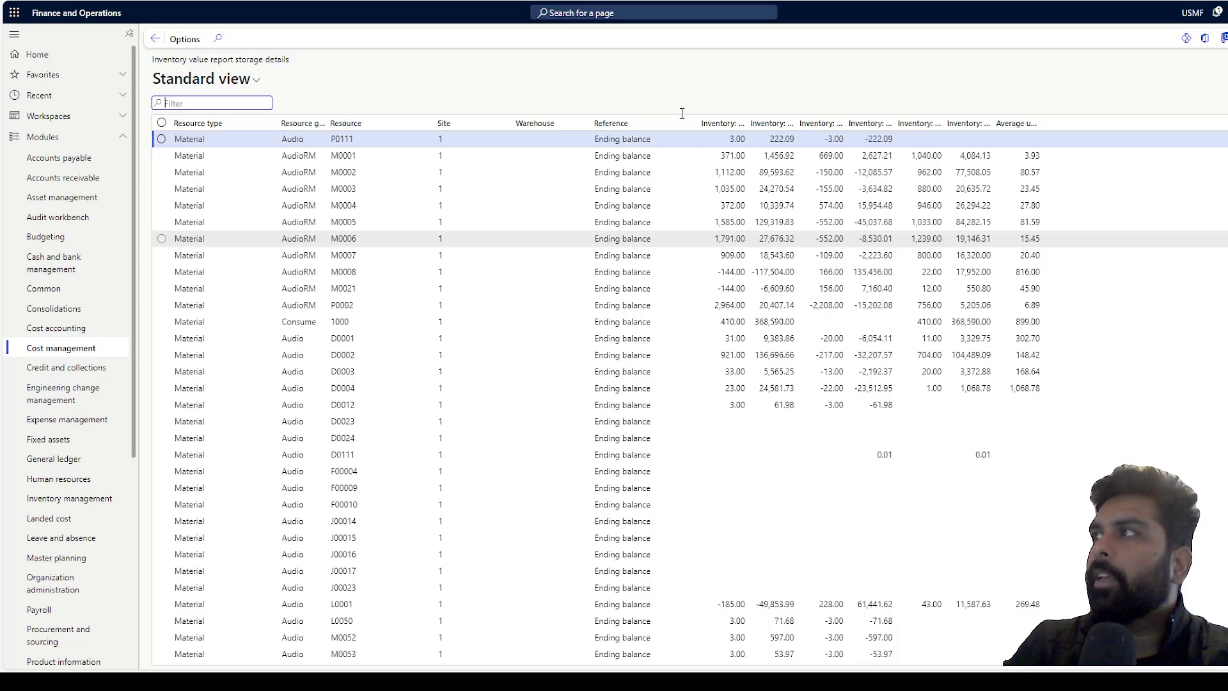
Step: Add a Sum column total to the Inventory: Quantity column of the total-level report details
right_click(715, 125)
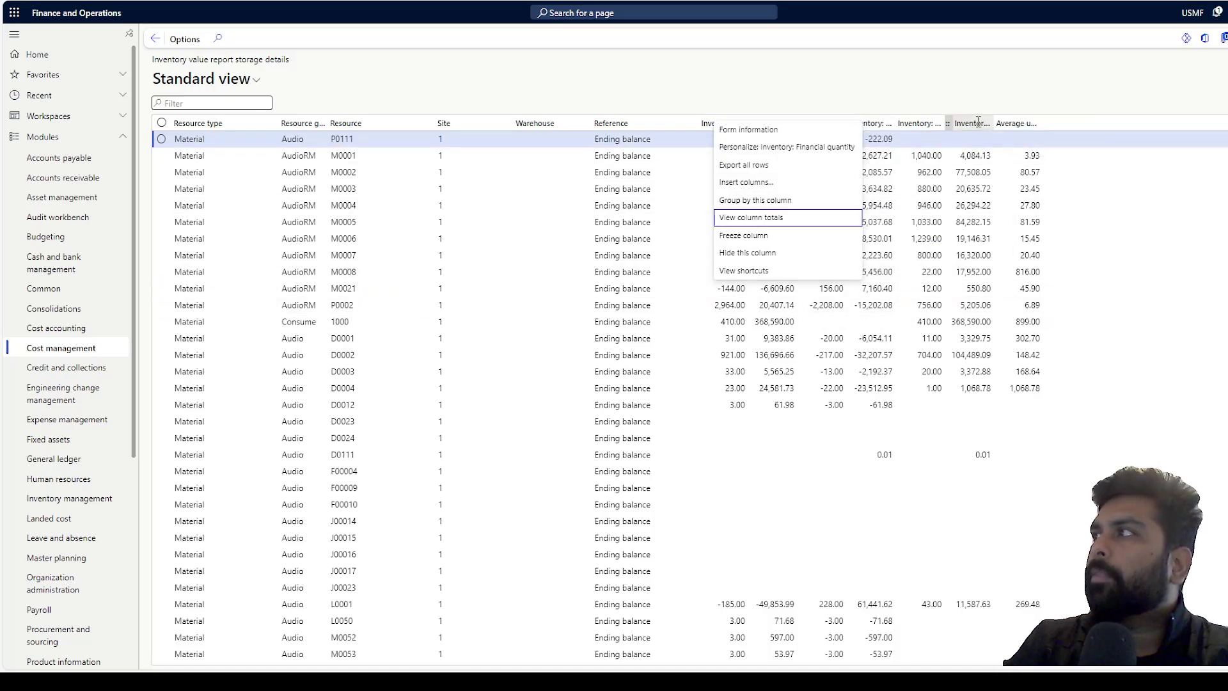
key("Escape")
left_click_drag(977, 122, 932, 123)
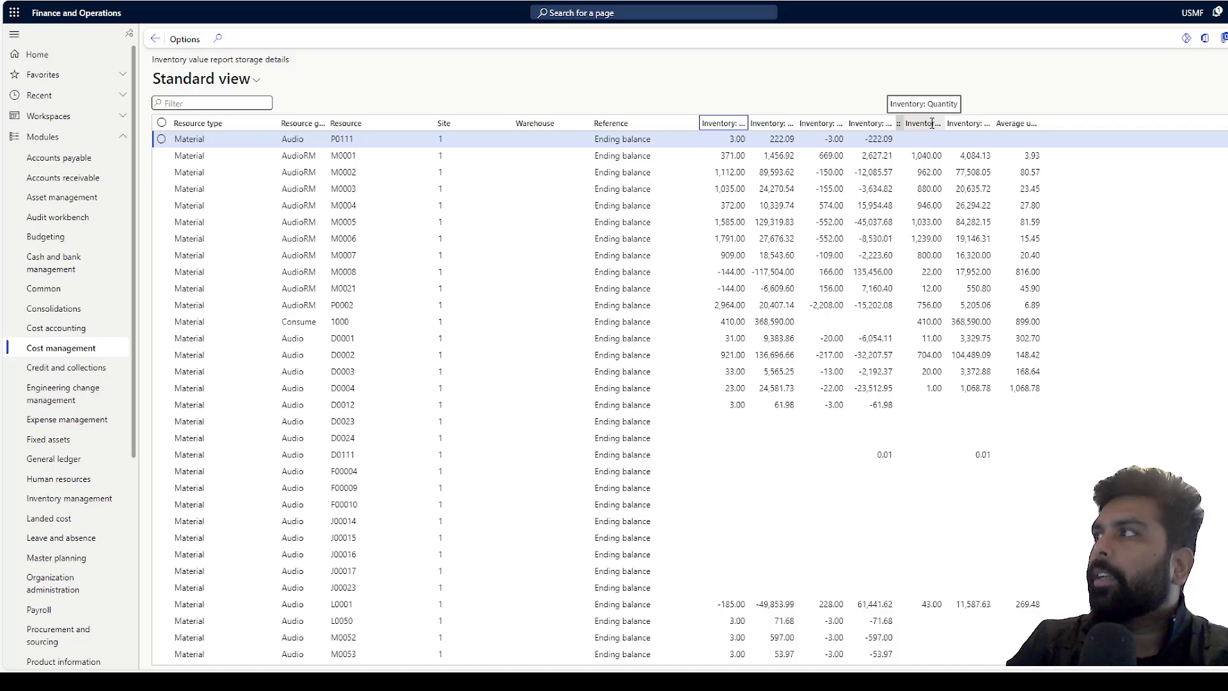
right_click(932, 122)
mouse_move(952, 206)
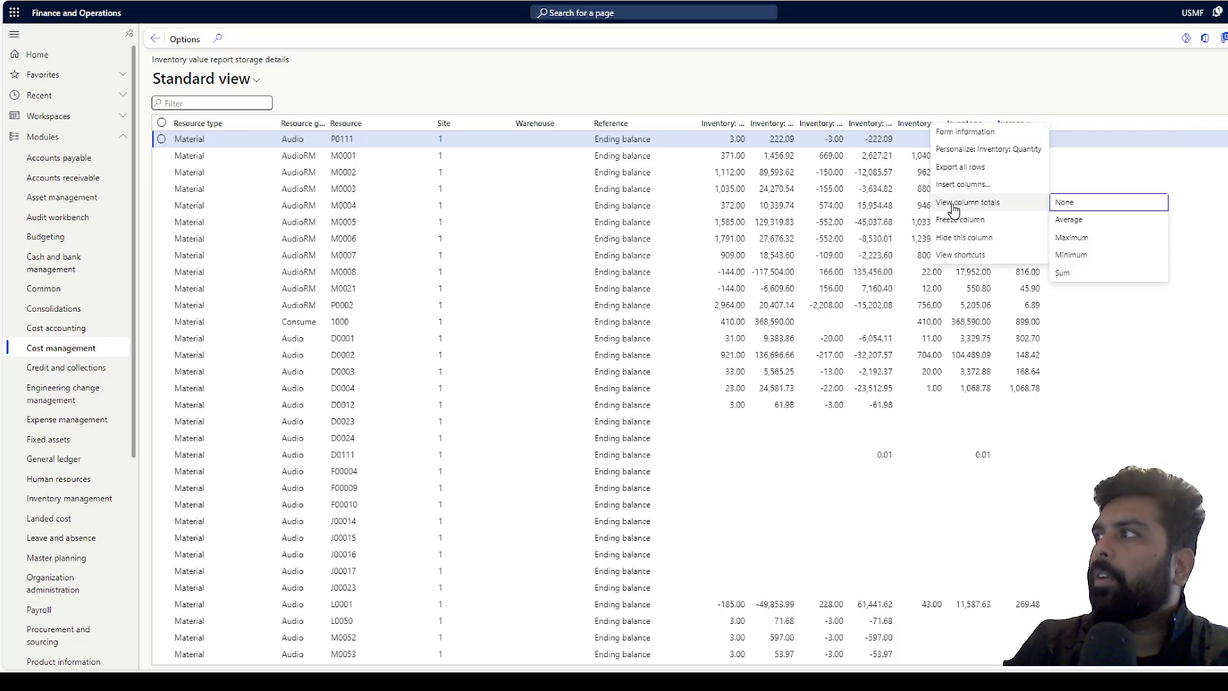
left_click(1072, 274)
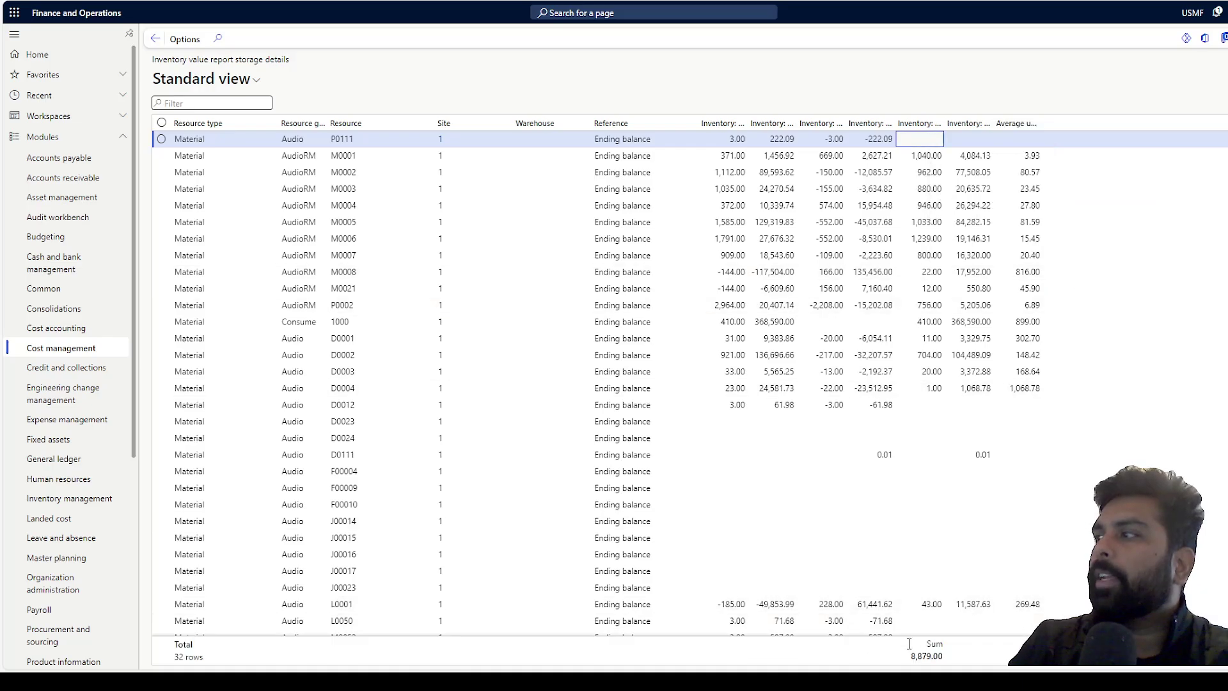
Step: Add a Sum column total to the Inventory: Amount column as well
right_click(980, 123)
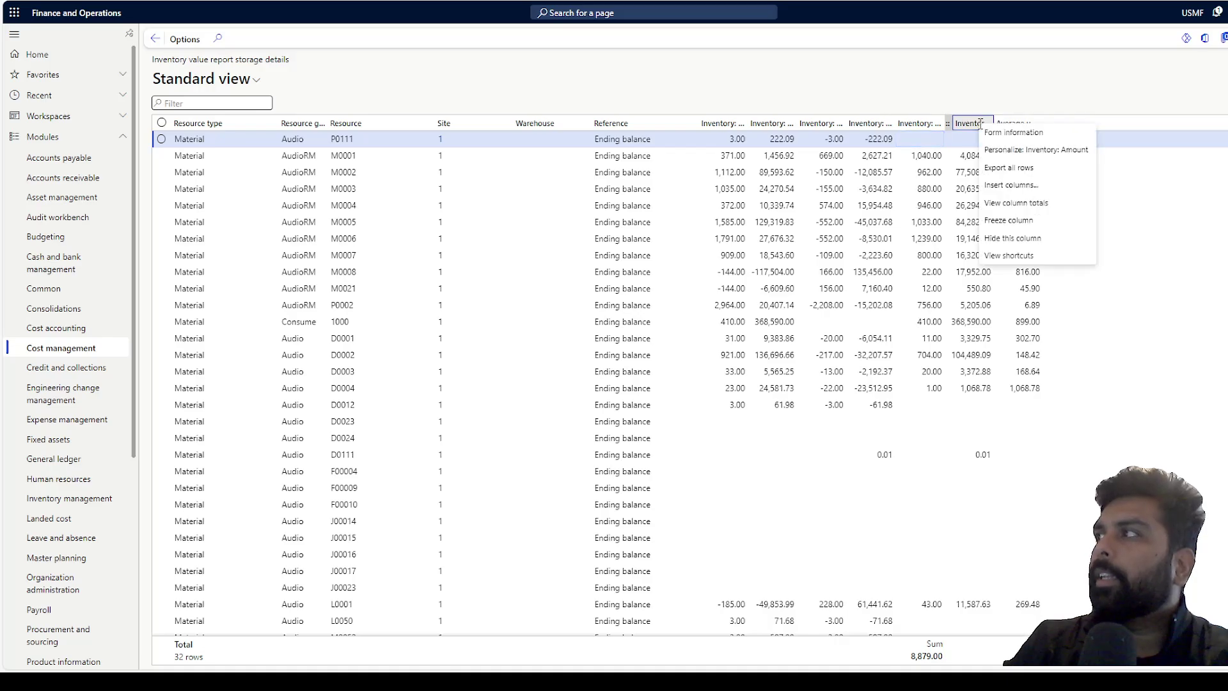
left_click(1002, 207)
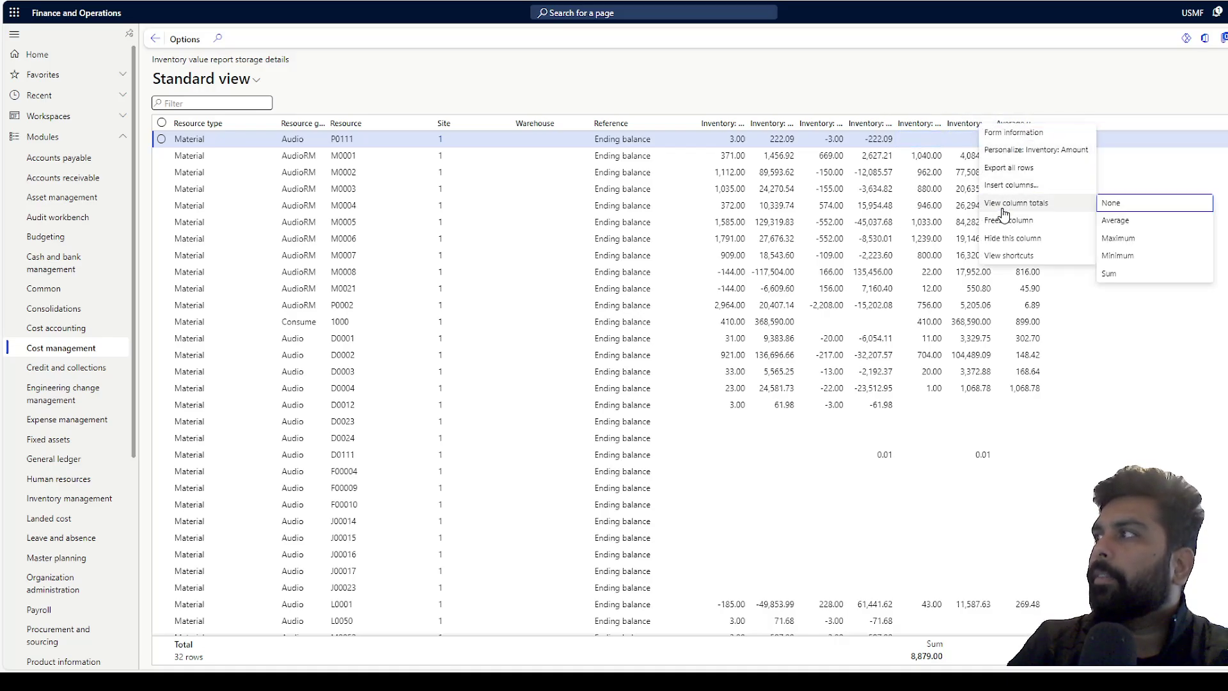
left_click(1111, 273)
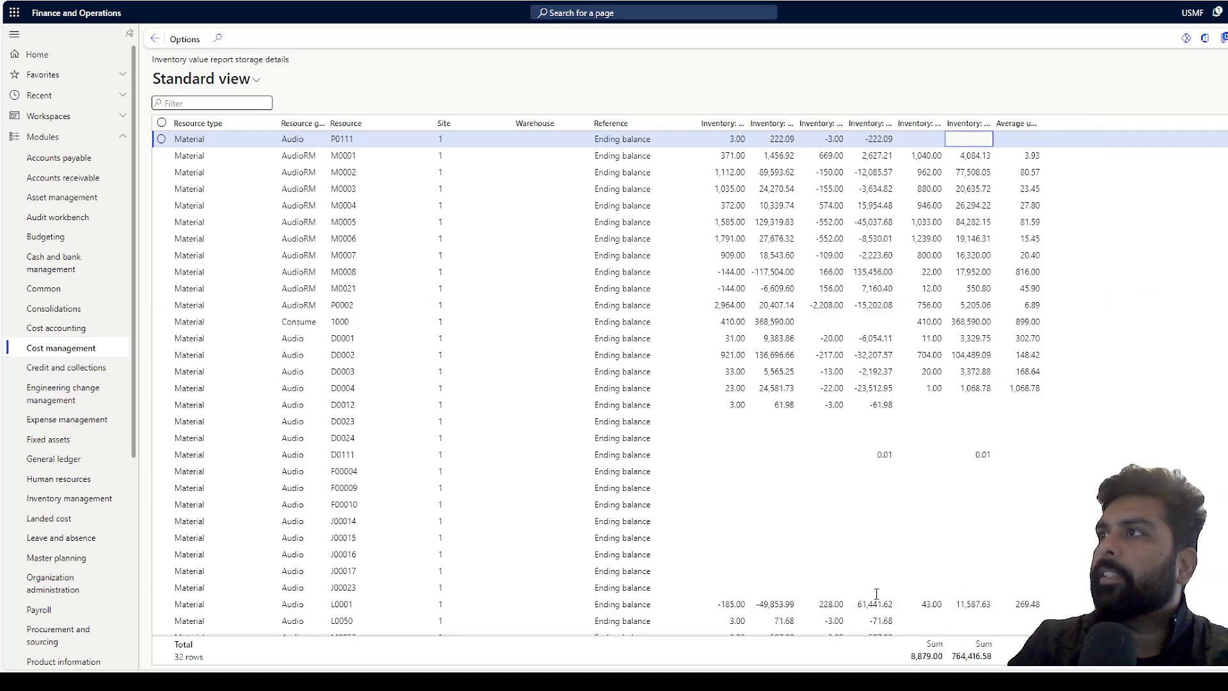
Step: Group the total-level report lines by Resource group and select all the lines
right_click(311, 126)
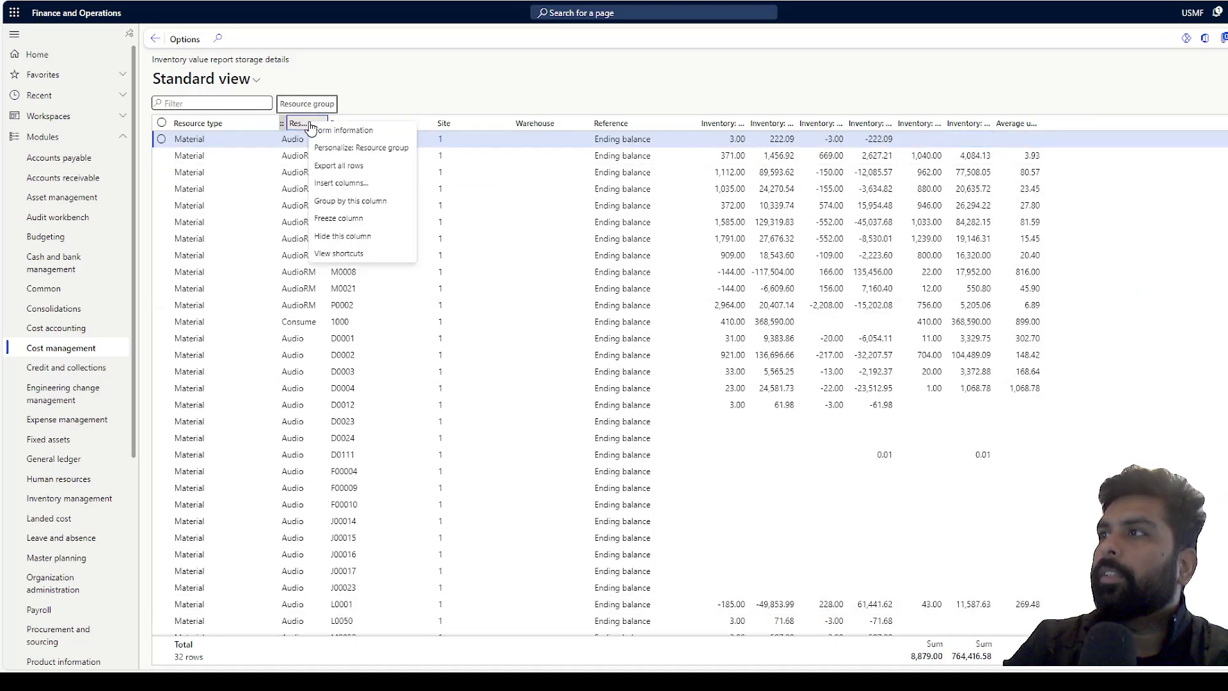
left_click(334, 201)
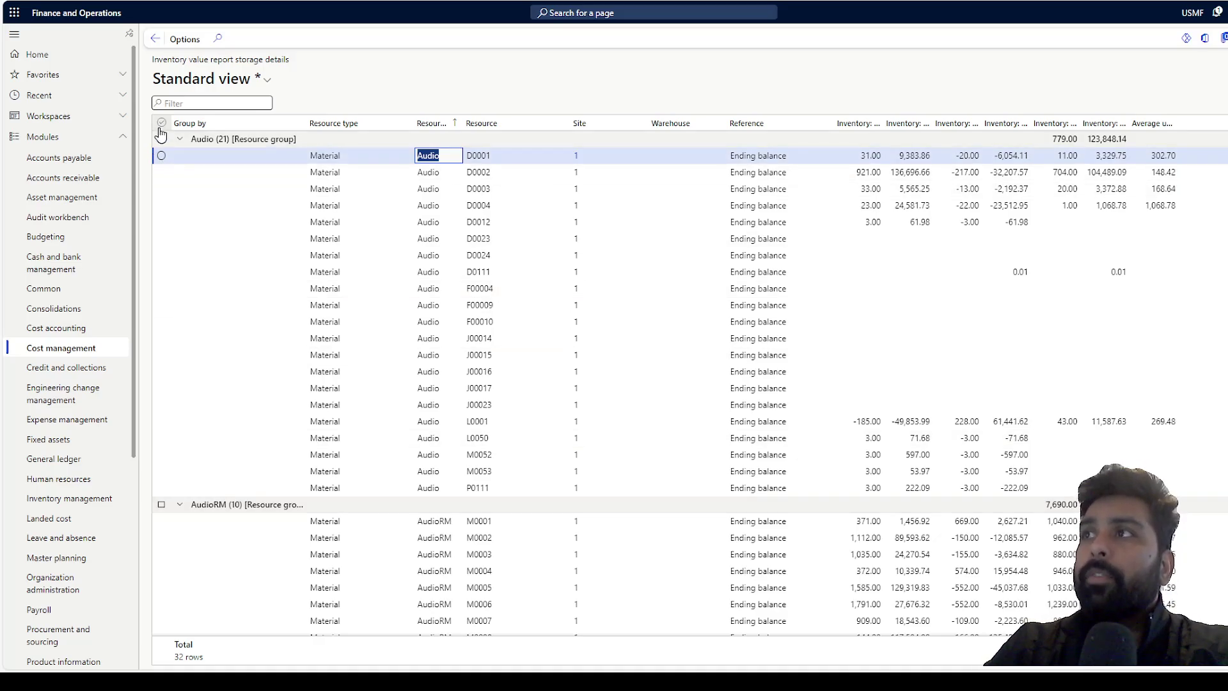
left_click(160, 126)
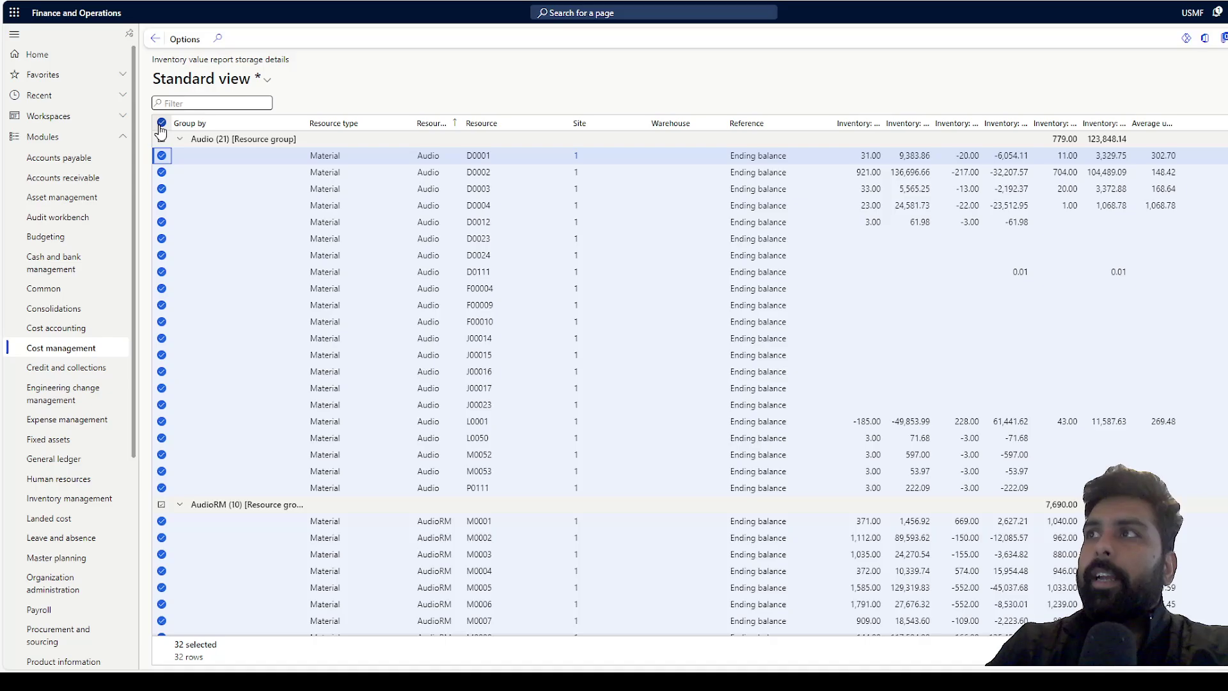